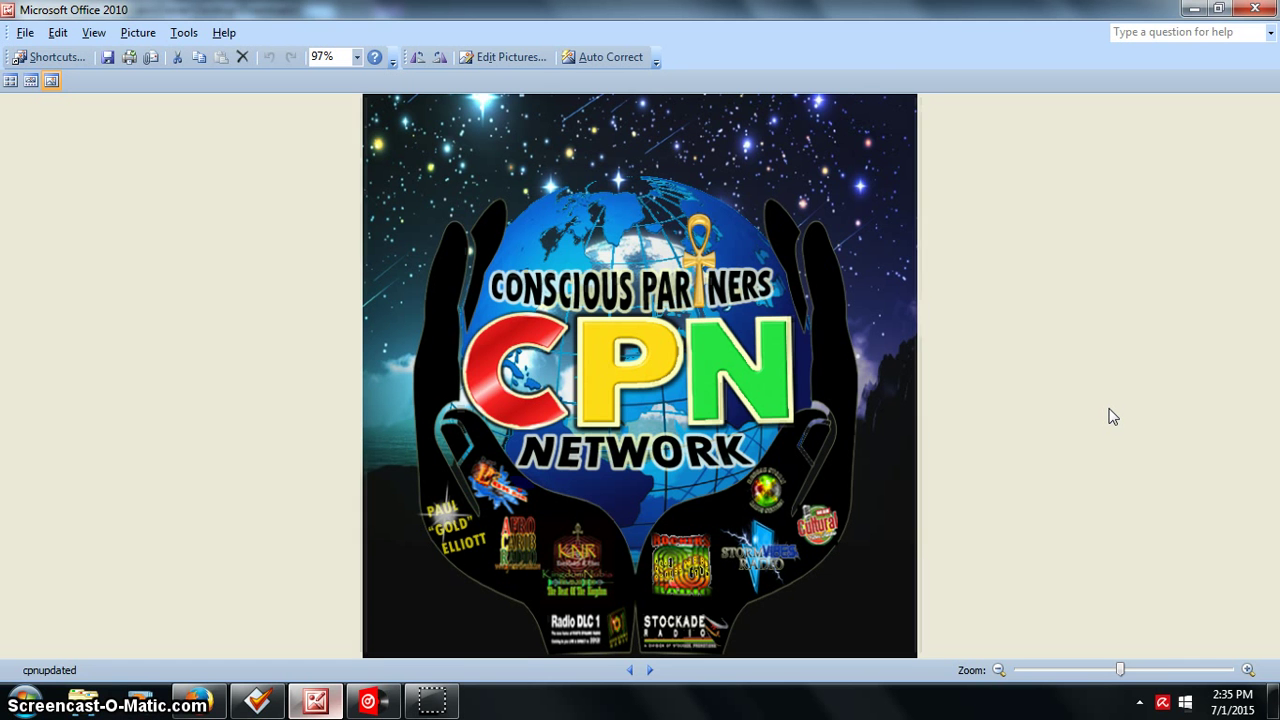
Step: Close the CPN logo picture and bring up the Mp3tag homepage in Firefox
click(1255, 9)
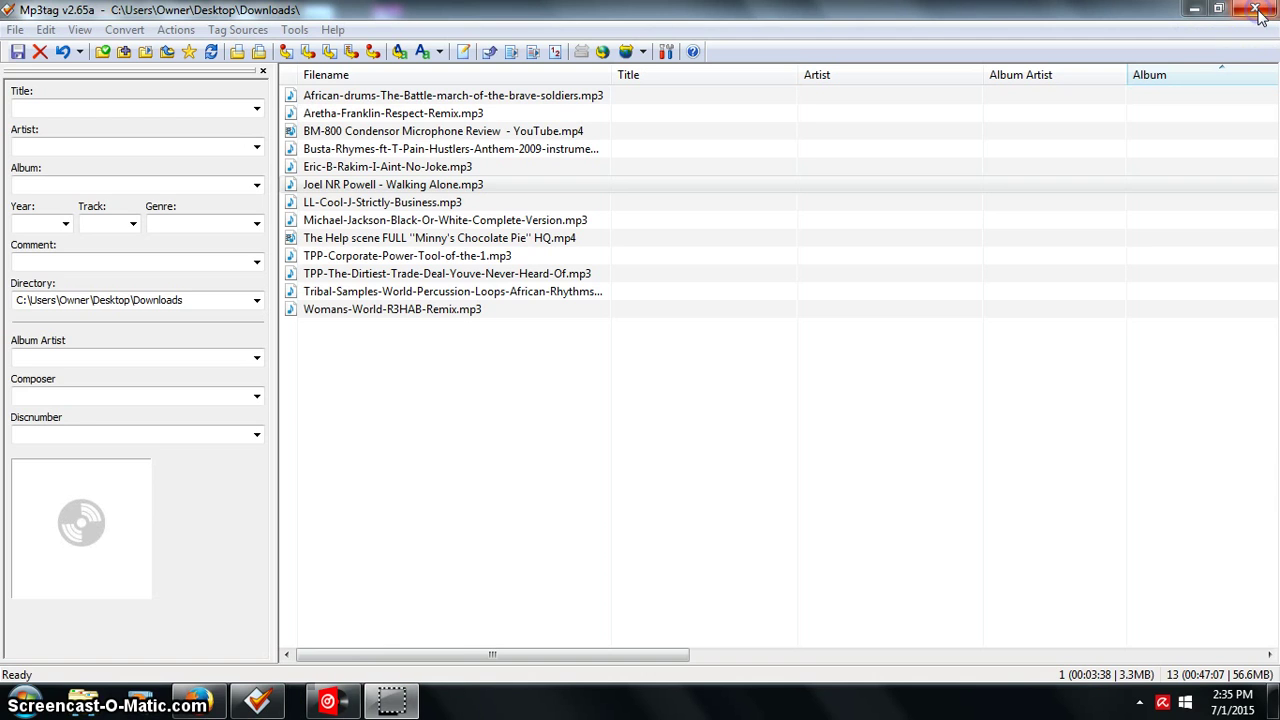
click(258, 700)
click(258, 700)
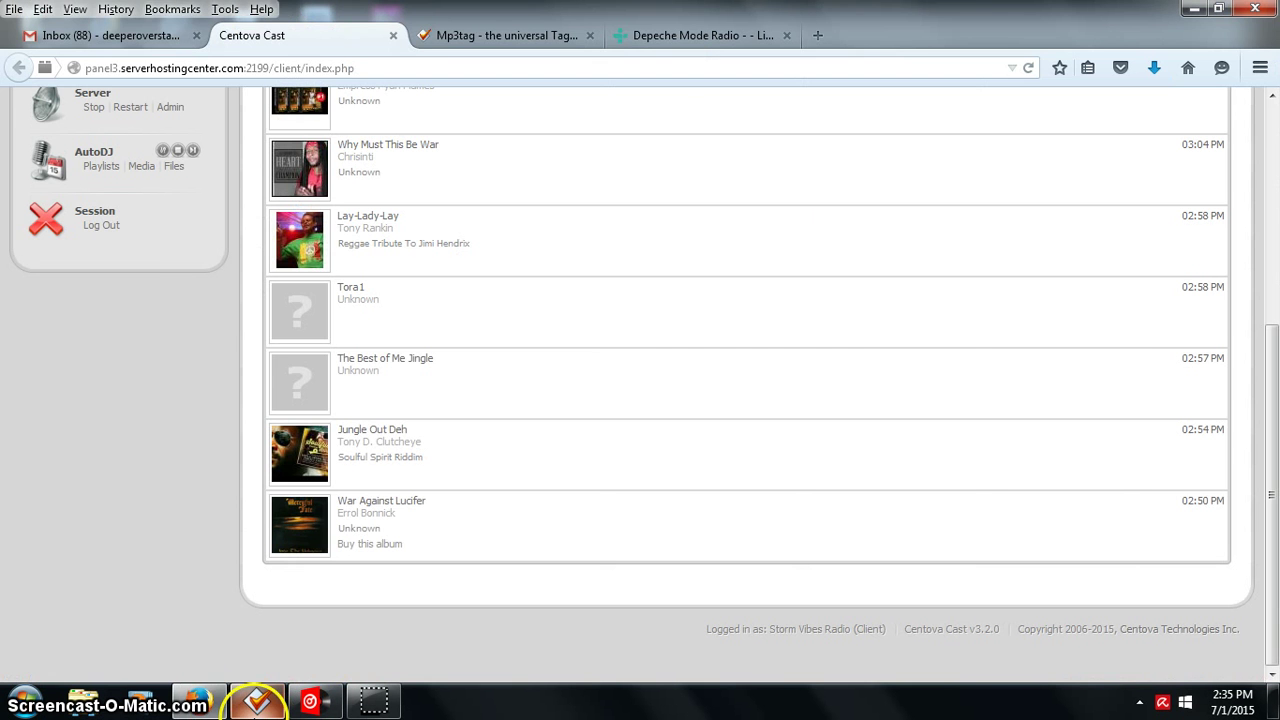
click(197, 703)
click(197, 703)
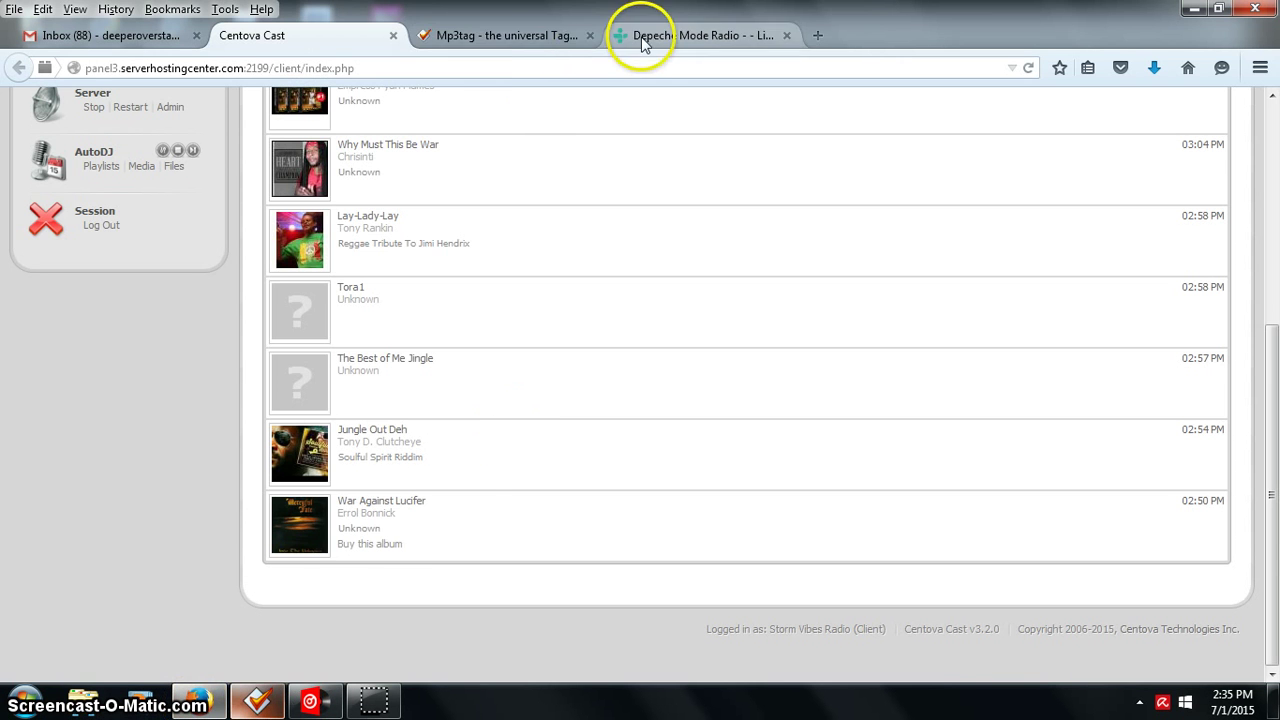
click(537, 37)
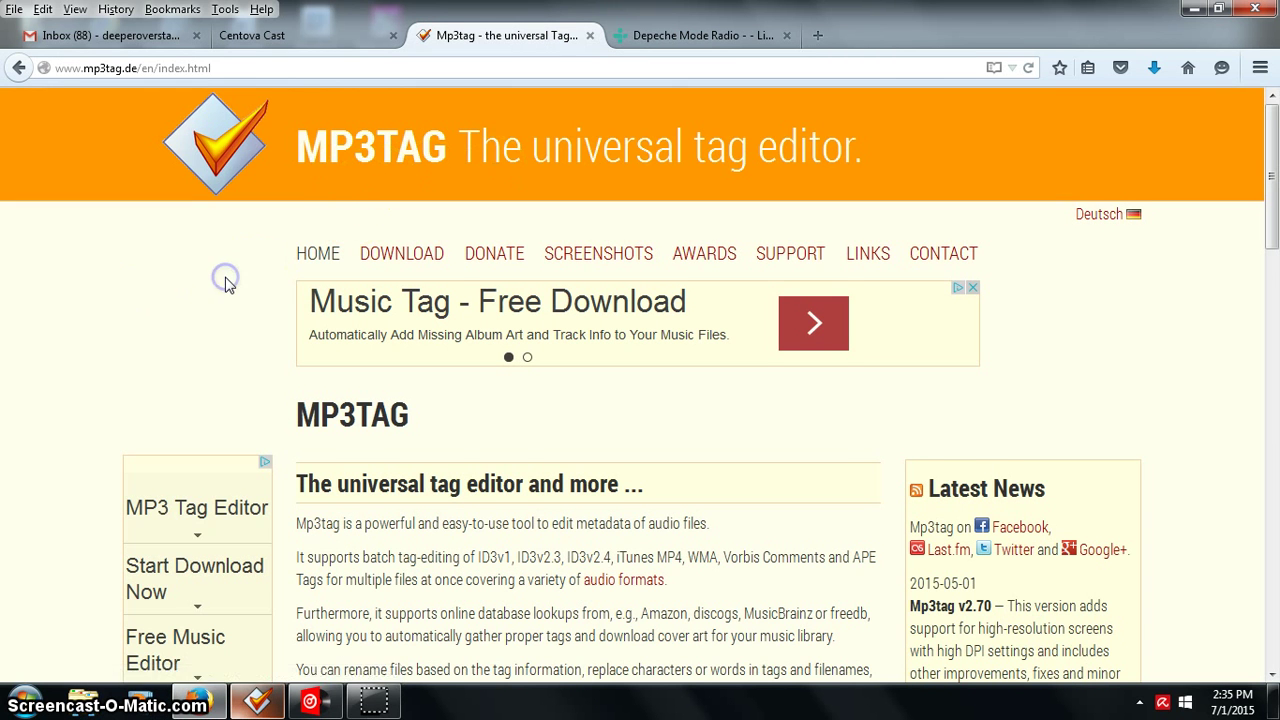
scroll(224, 280, down, 2)
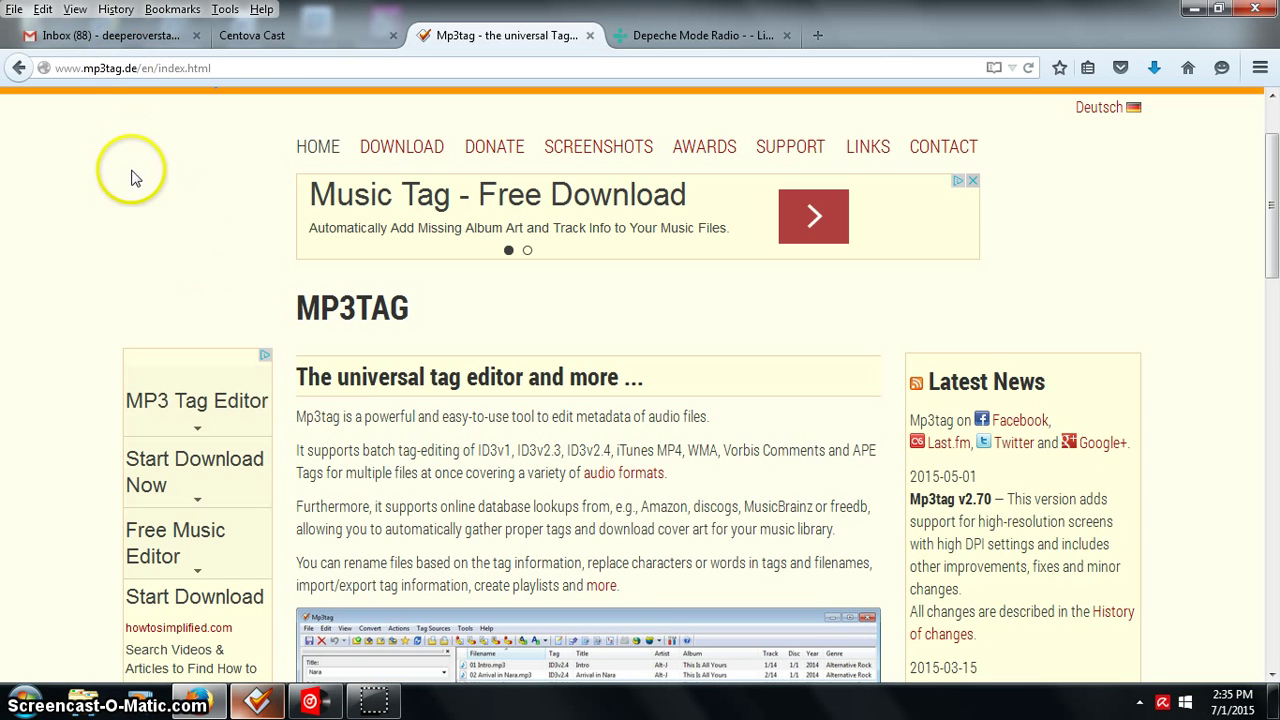
Step: Look through the music promotion emails in the Gmail inbox
click(127, 38)
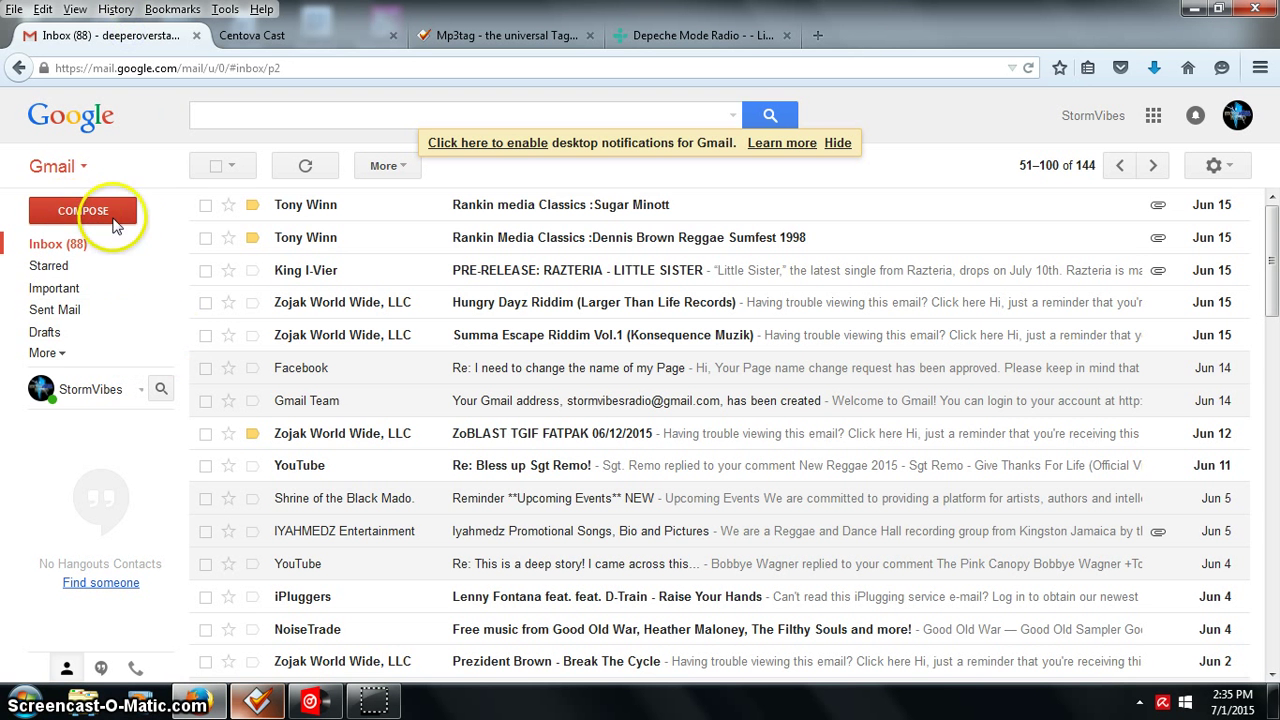
scroll(480, 330, down, 2)
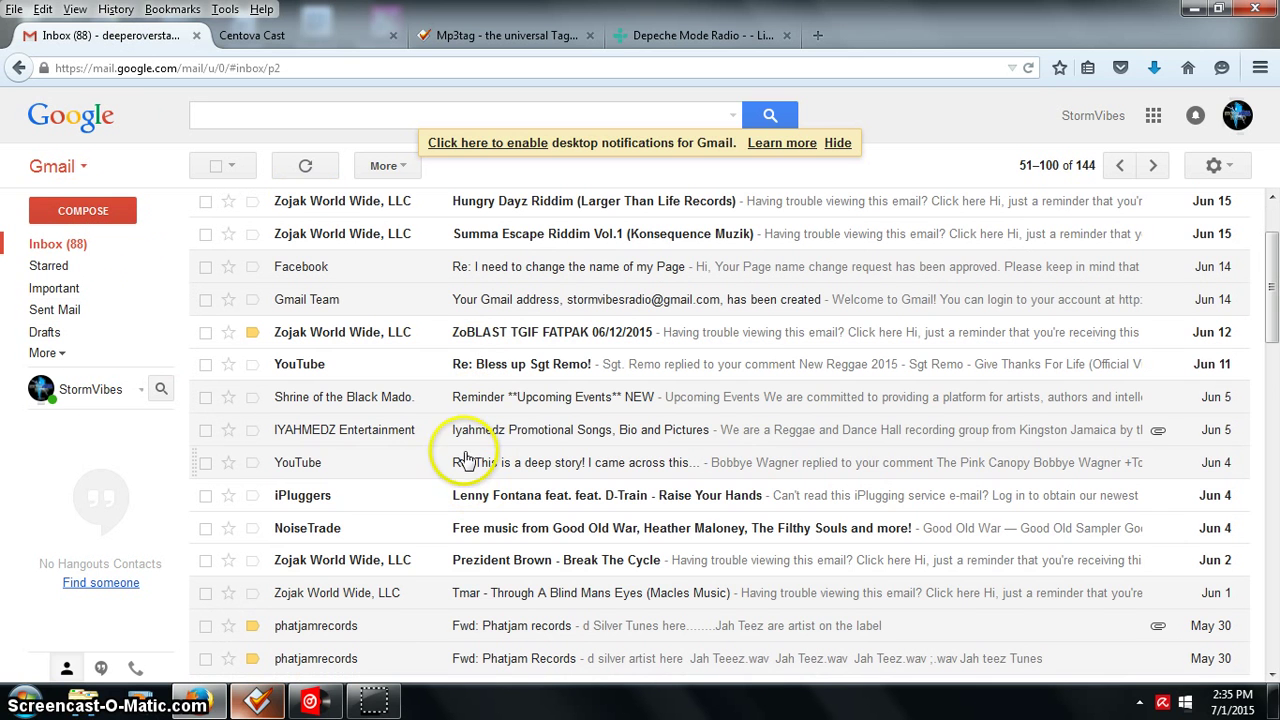
scroll(500, 300, down, 3)
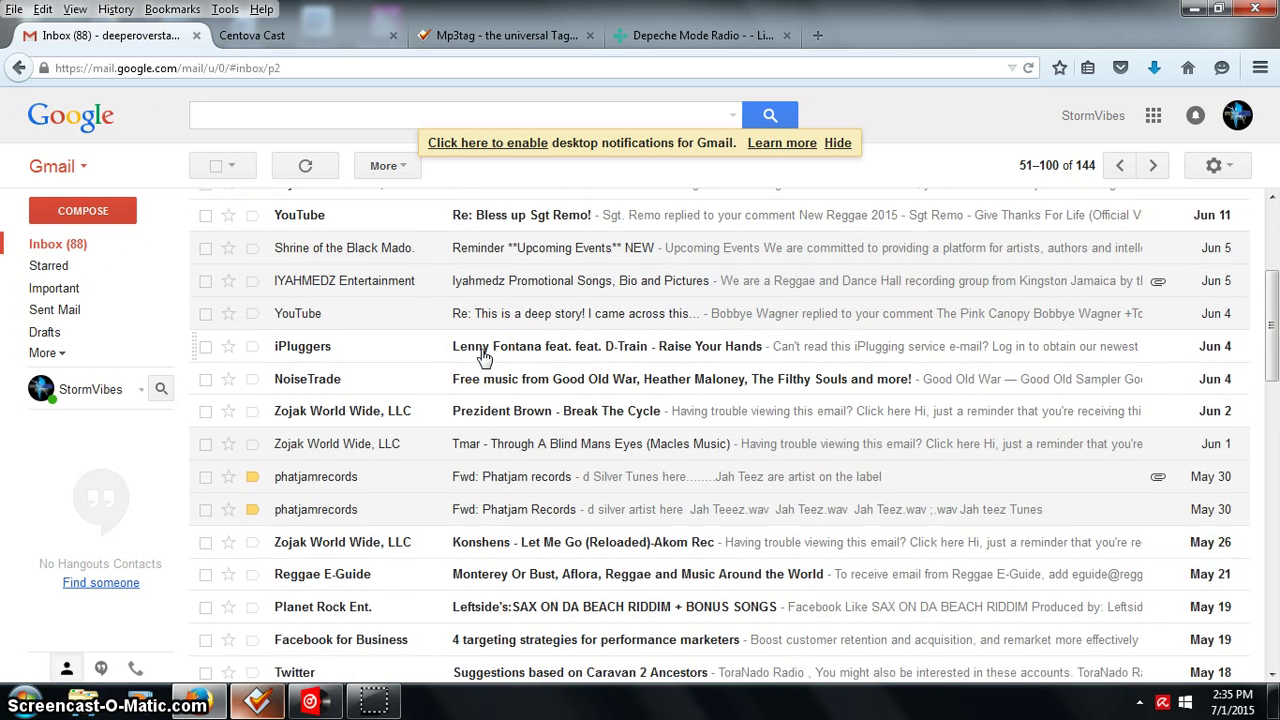
scroll(483, 330, up, 5)
Step: Return to the Mp3tag website and read the introduction to the universal tag editor
click(505, 35)
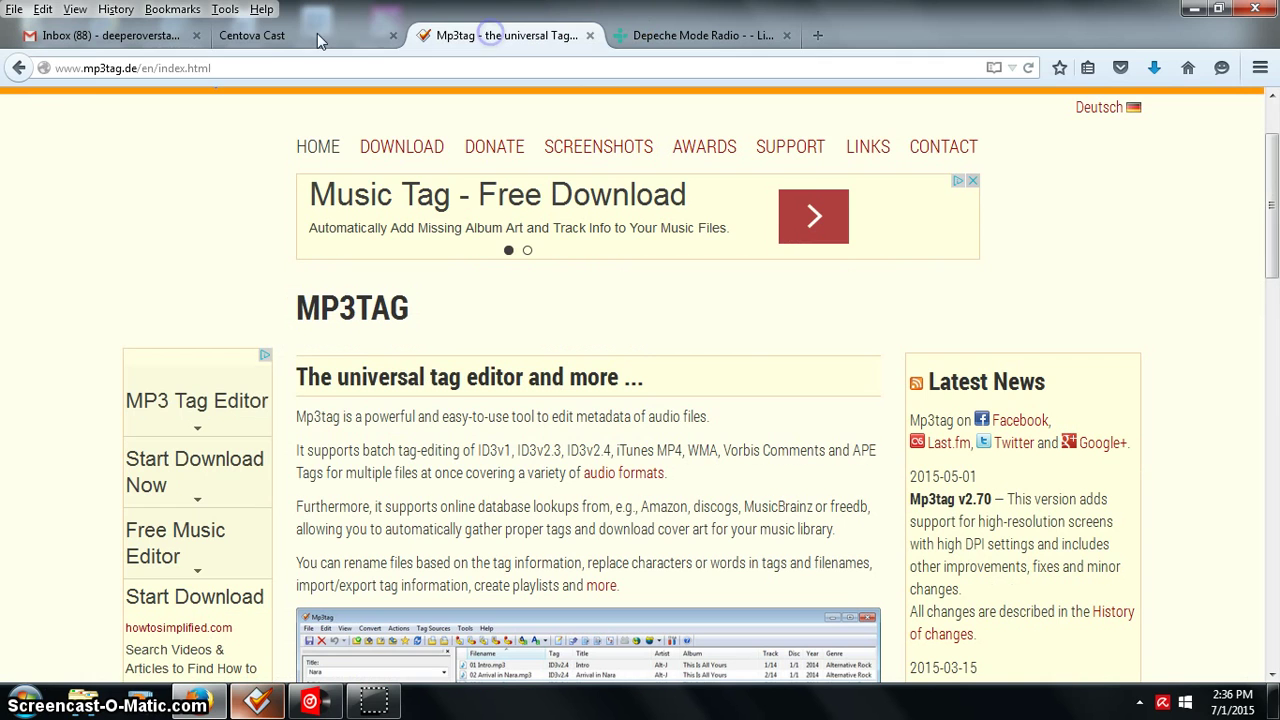
click(163, 182)
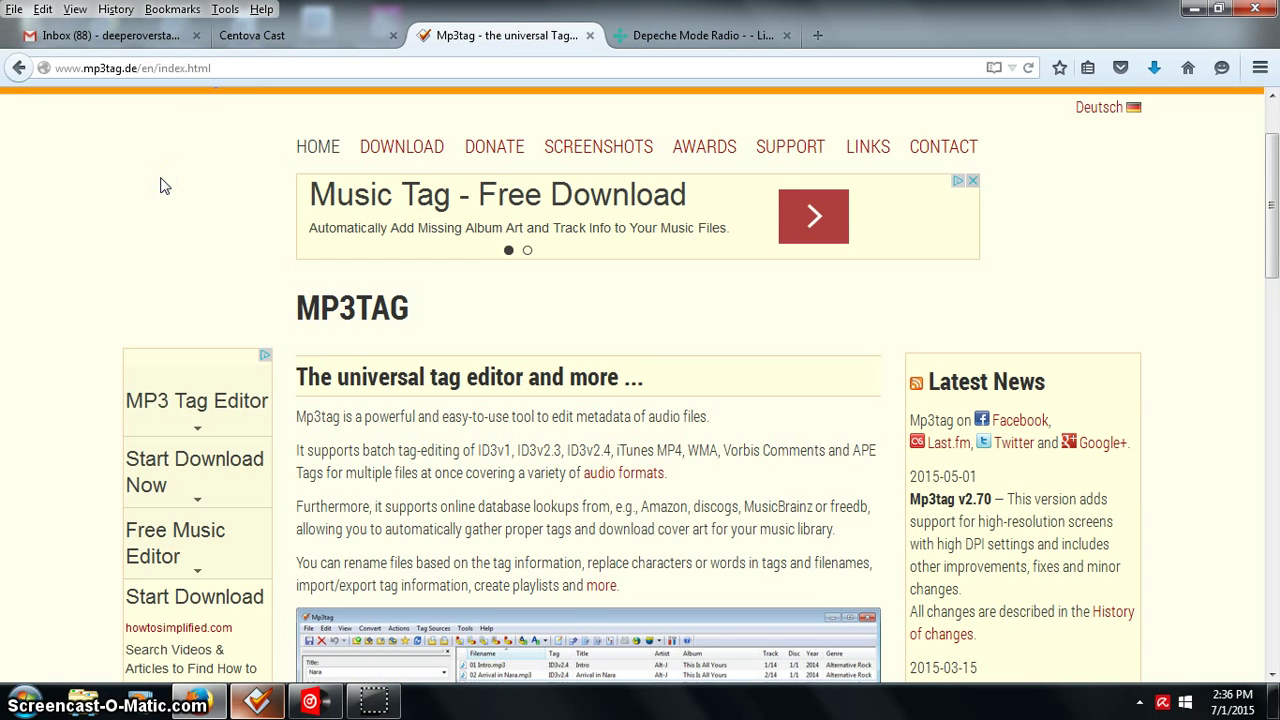
scroll(165, 186, down, 2)
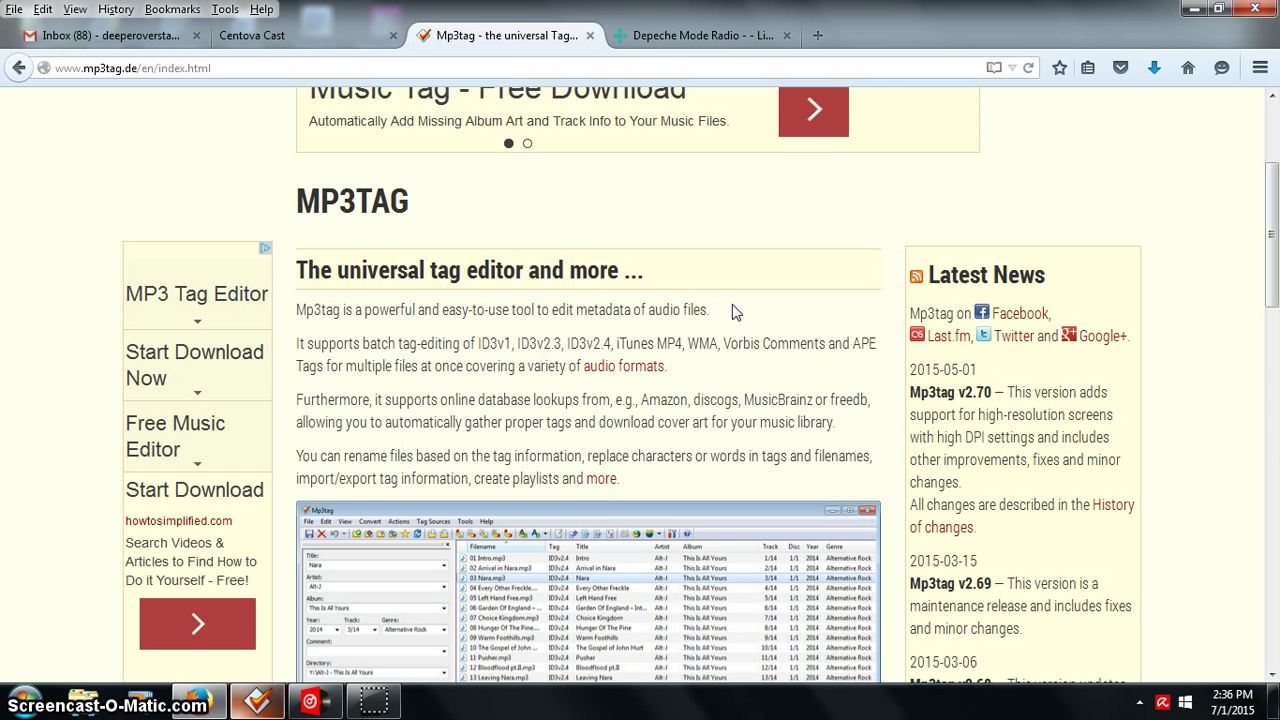
scroll(714, 252, up, 2)
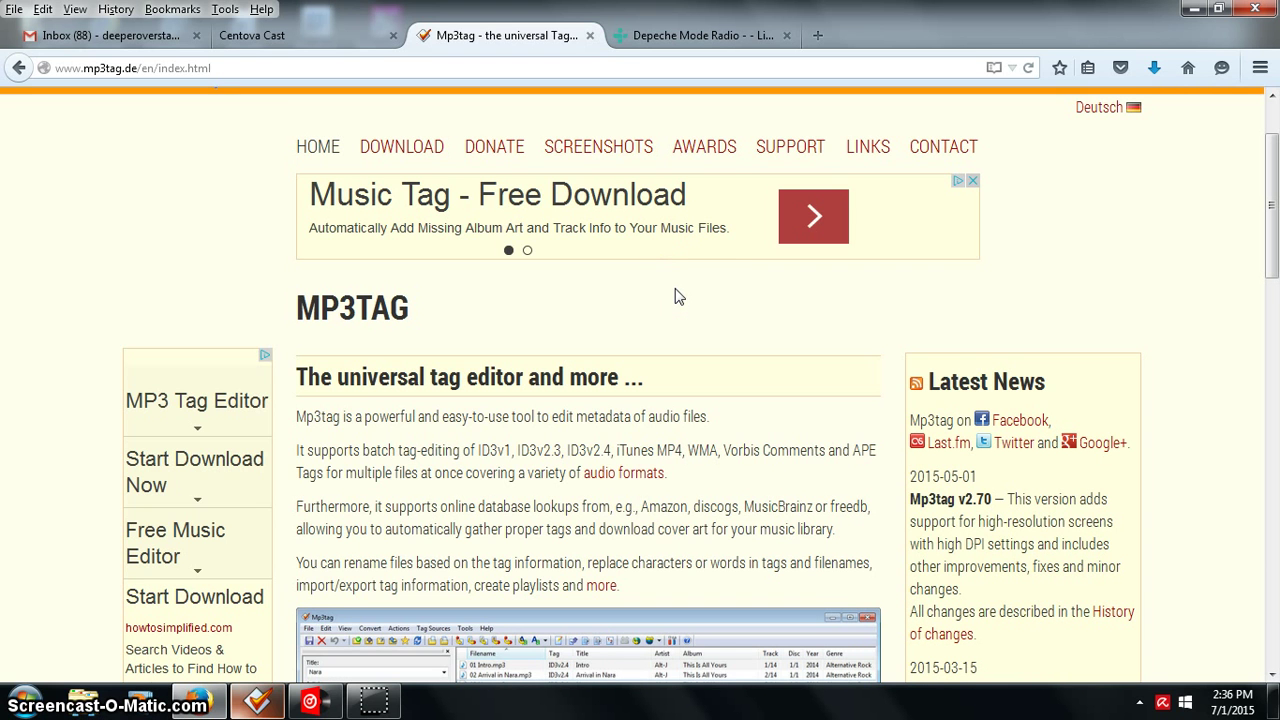
click(622, 305)
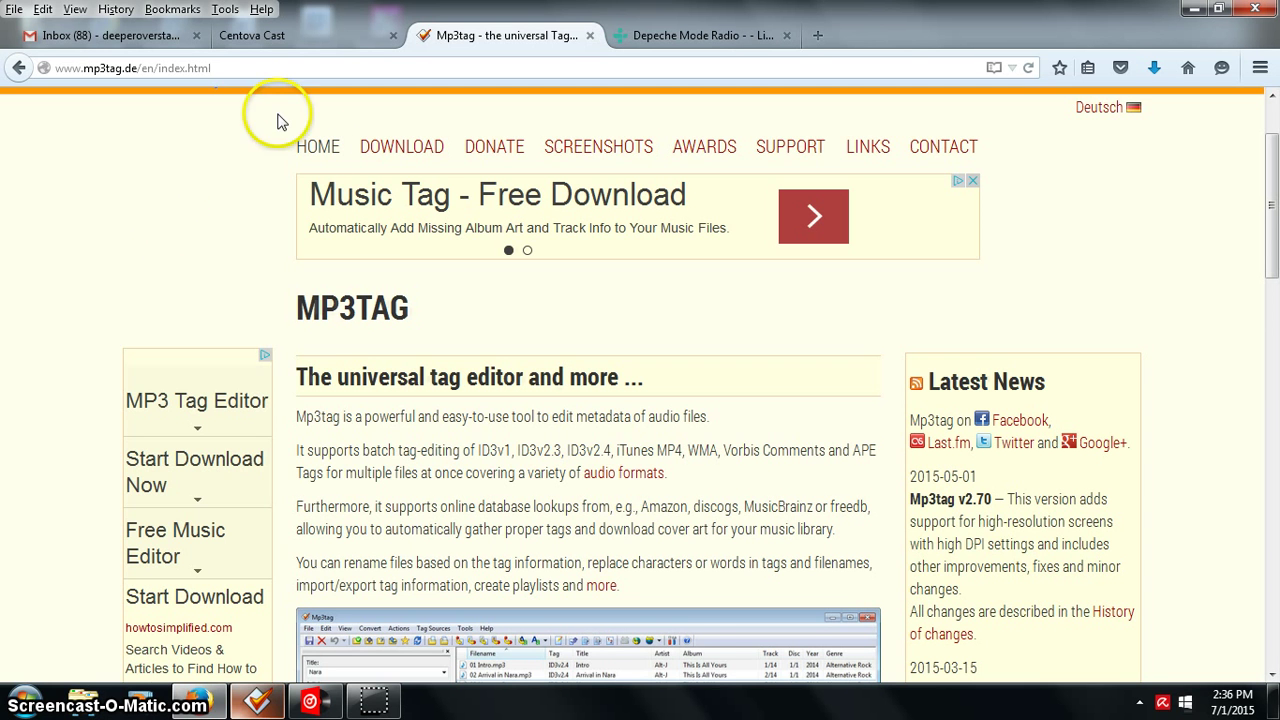
Step: Check the Gmail inbox once more and examine the Mp3tag homepage's feature description and program screenshot
click(162, 36)
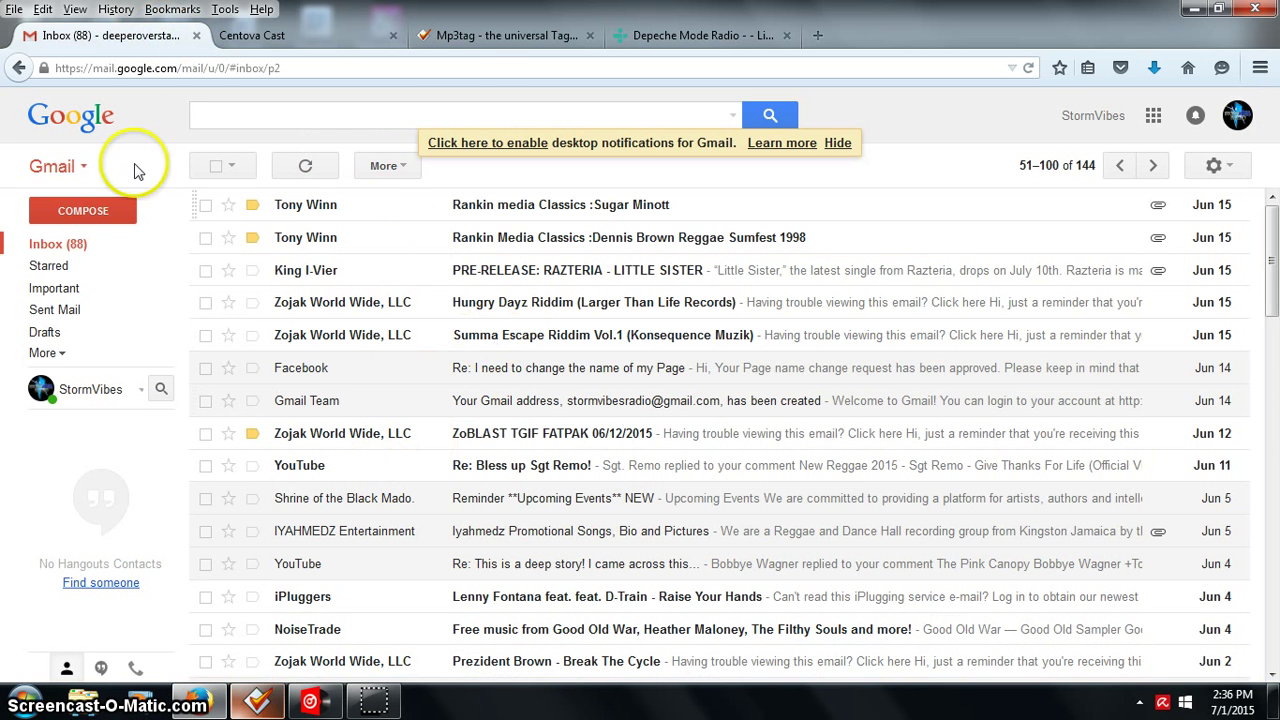
click(480, 35)
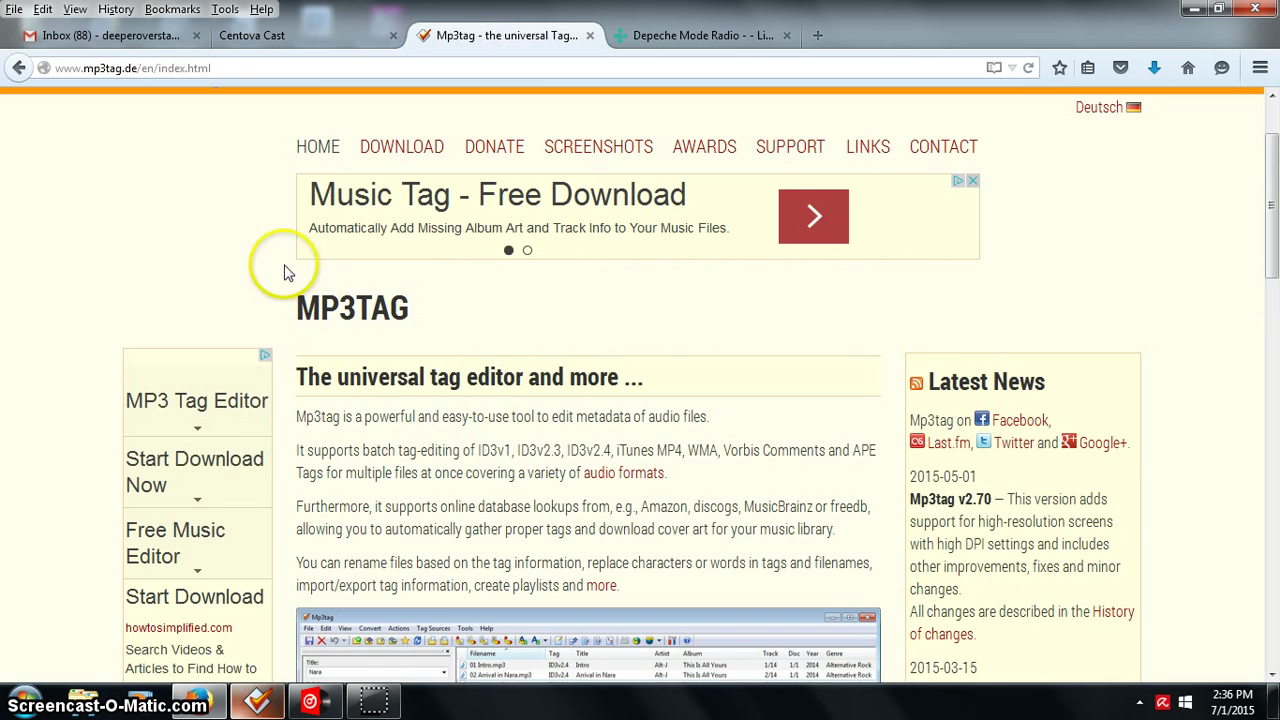
scroll(266, 272, down, 4)
scroll(263, 253, up, 2)
scroll(263, 253, up, 3)
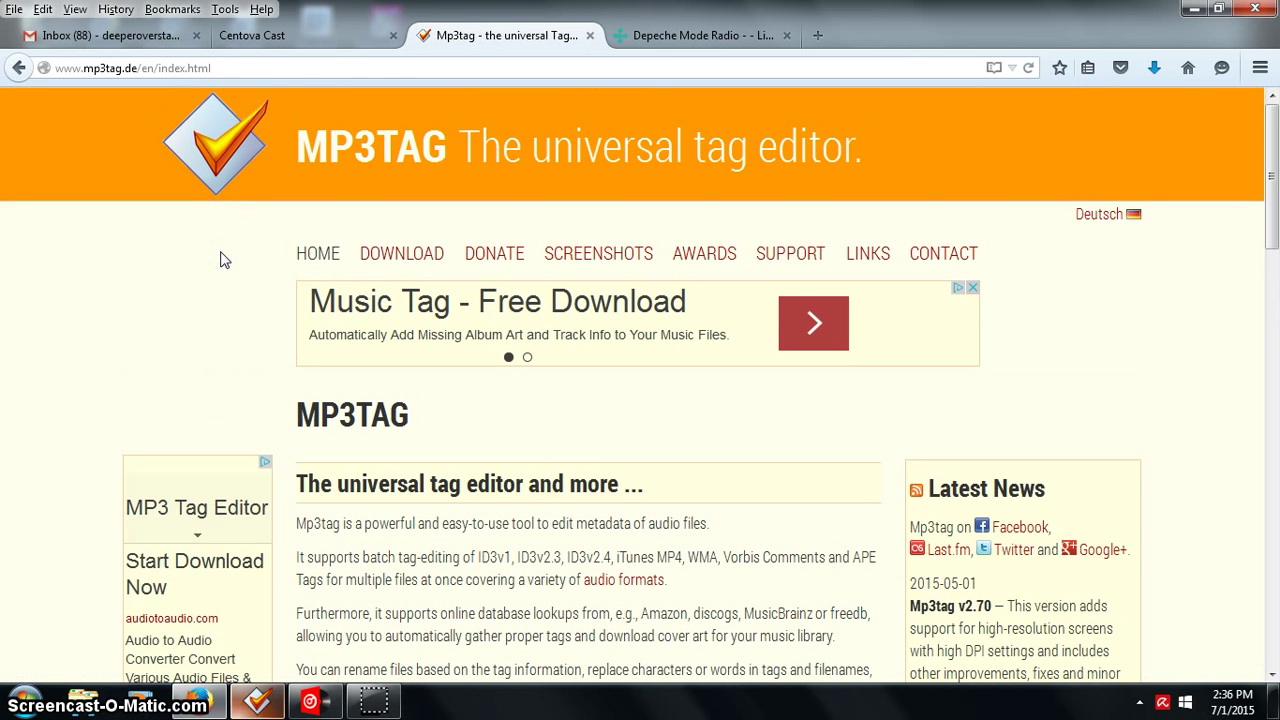
click(210, 266)
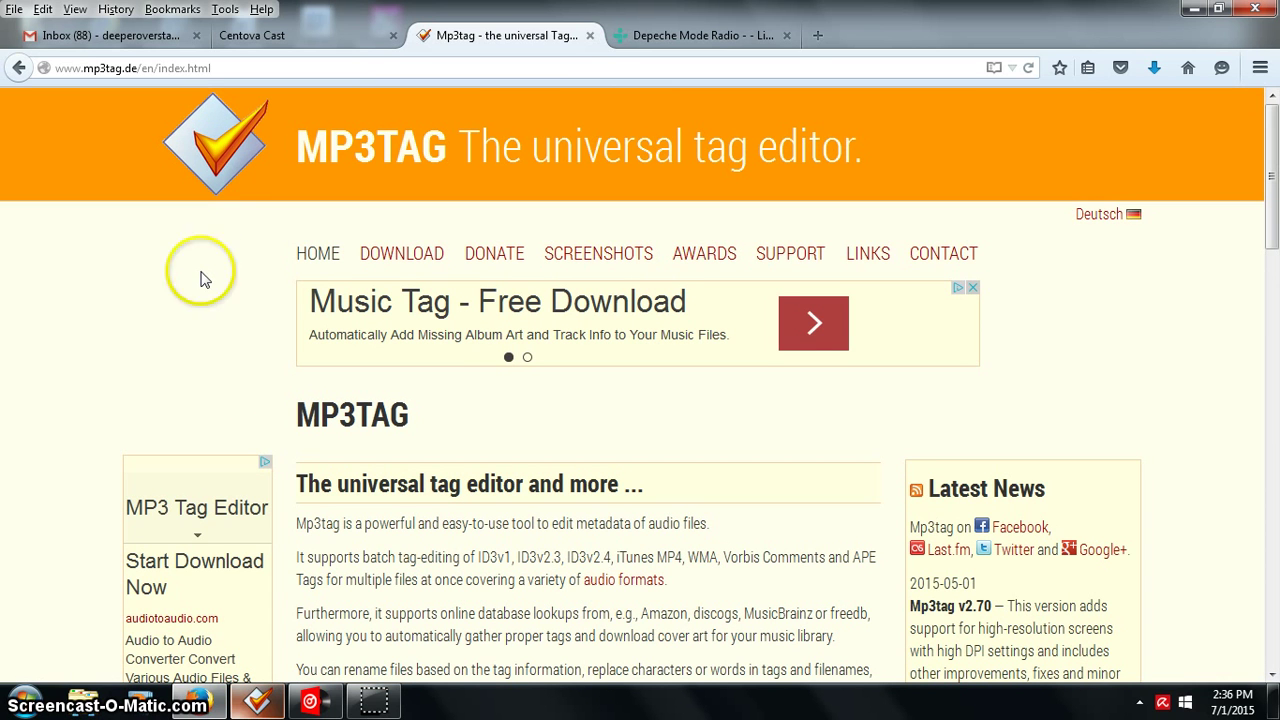
click(200, 273)
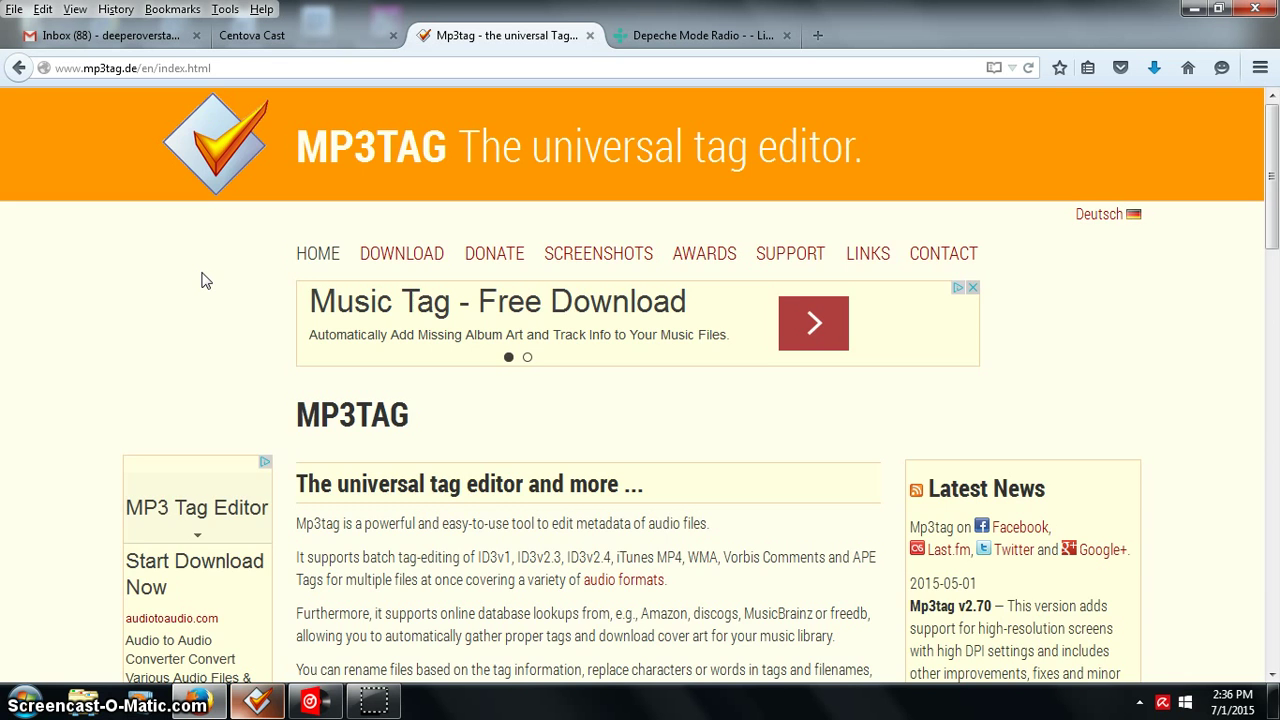
scroll(200, 280, down, 2)
scroll(200, 278, up, 2)
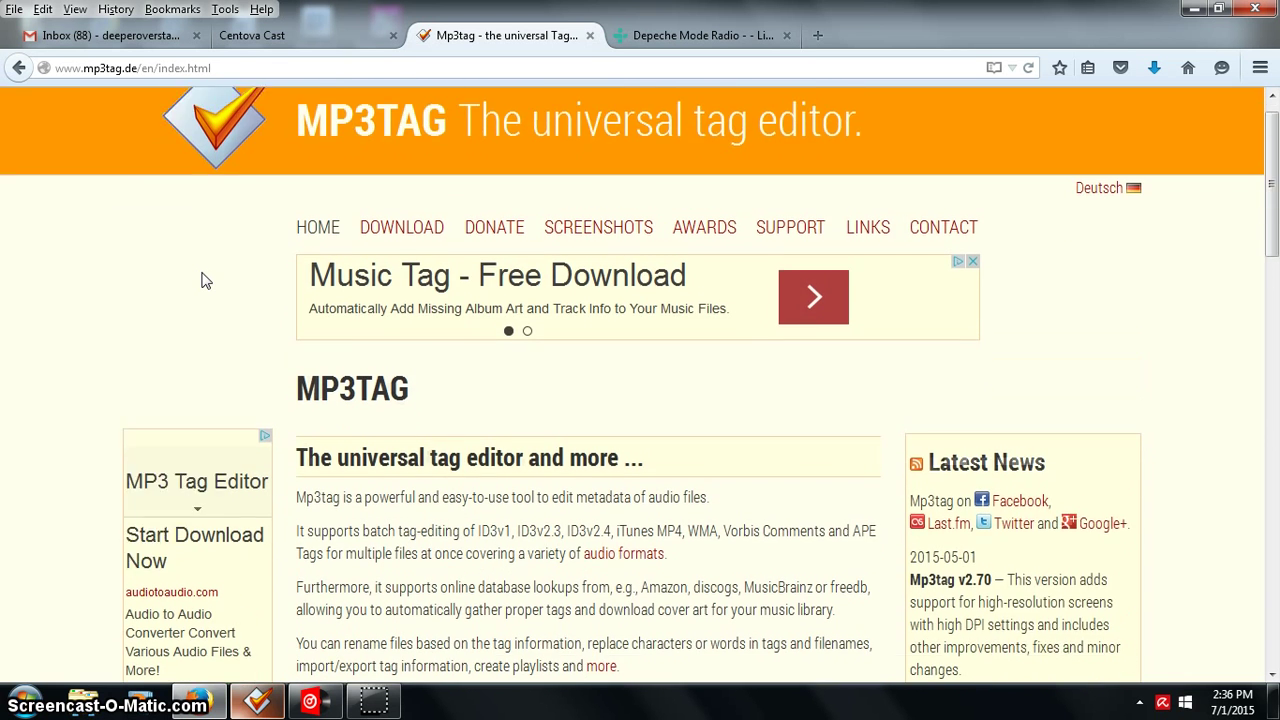
scroll(230, 300, down, 2)
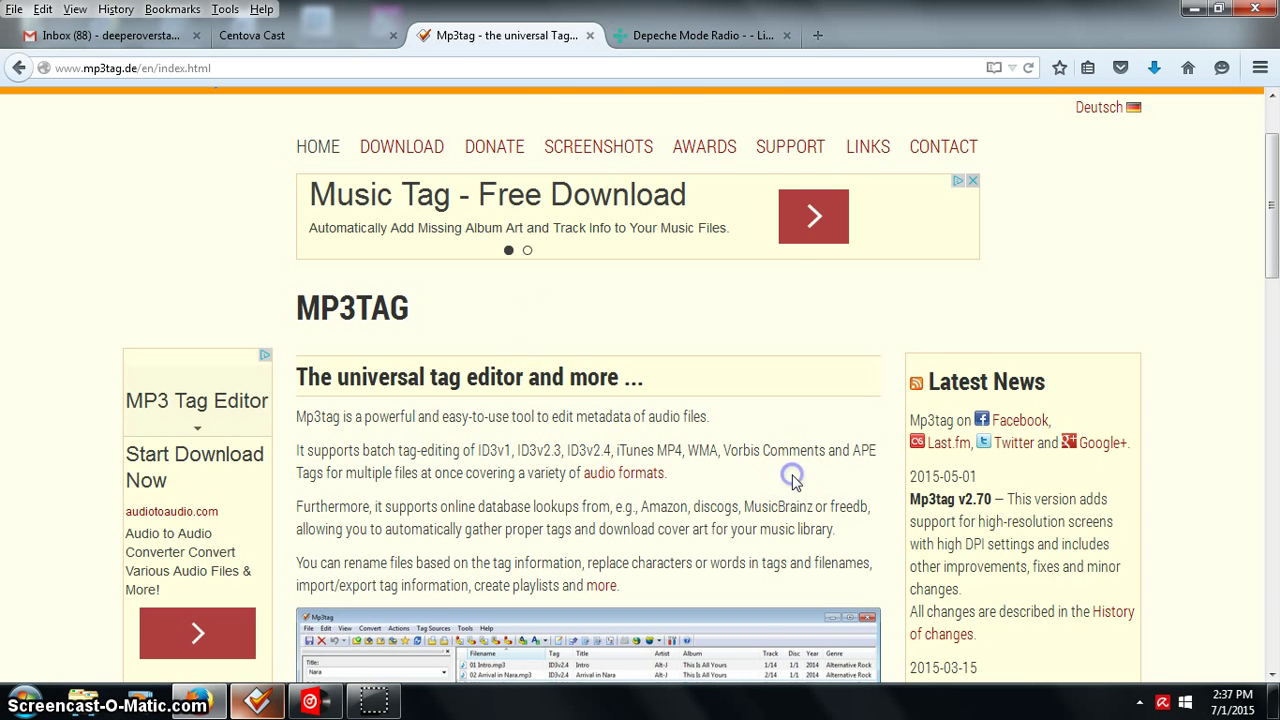
scroll(790, 480, down, 4)
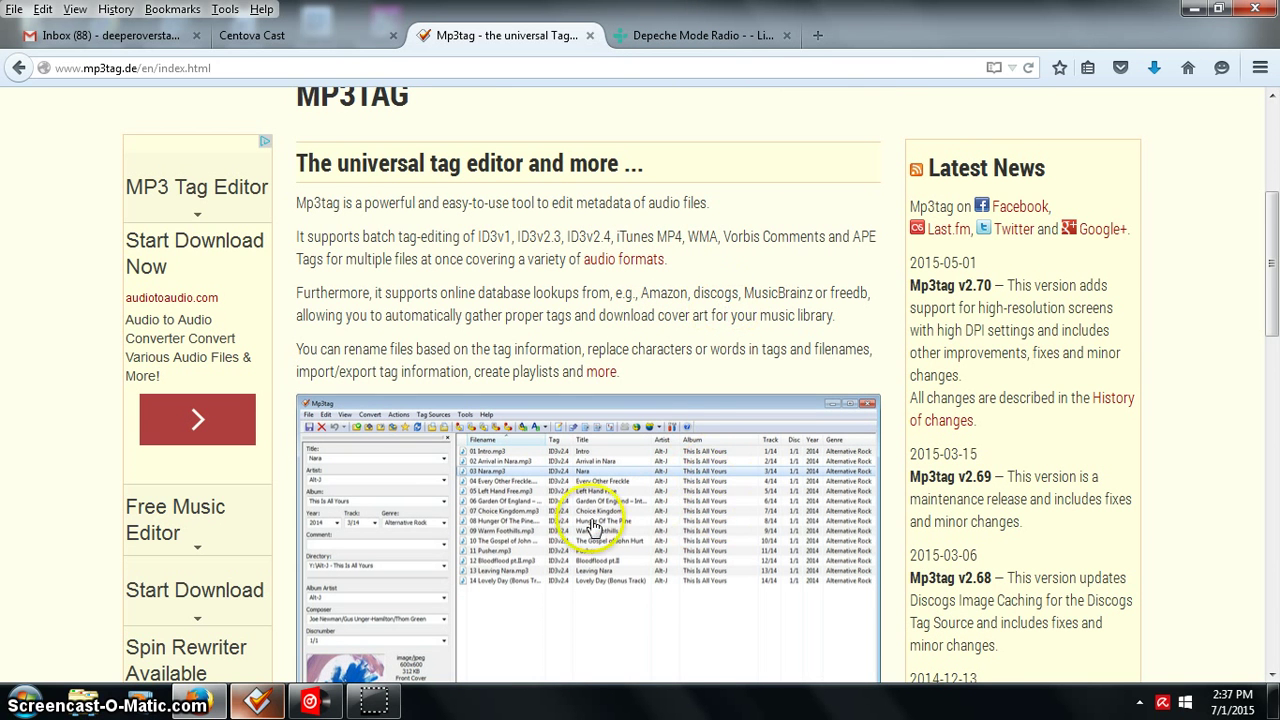
scroll(793, 535, up, 2)
scroll(793, 540, up, 2)
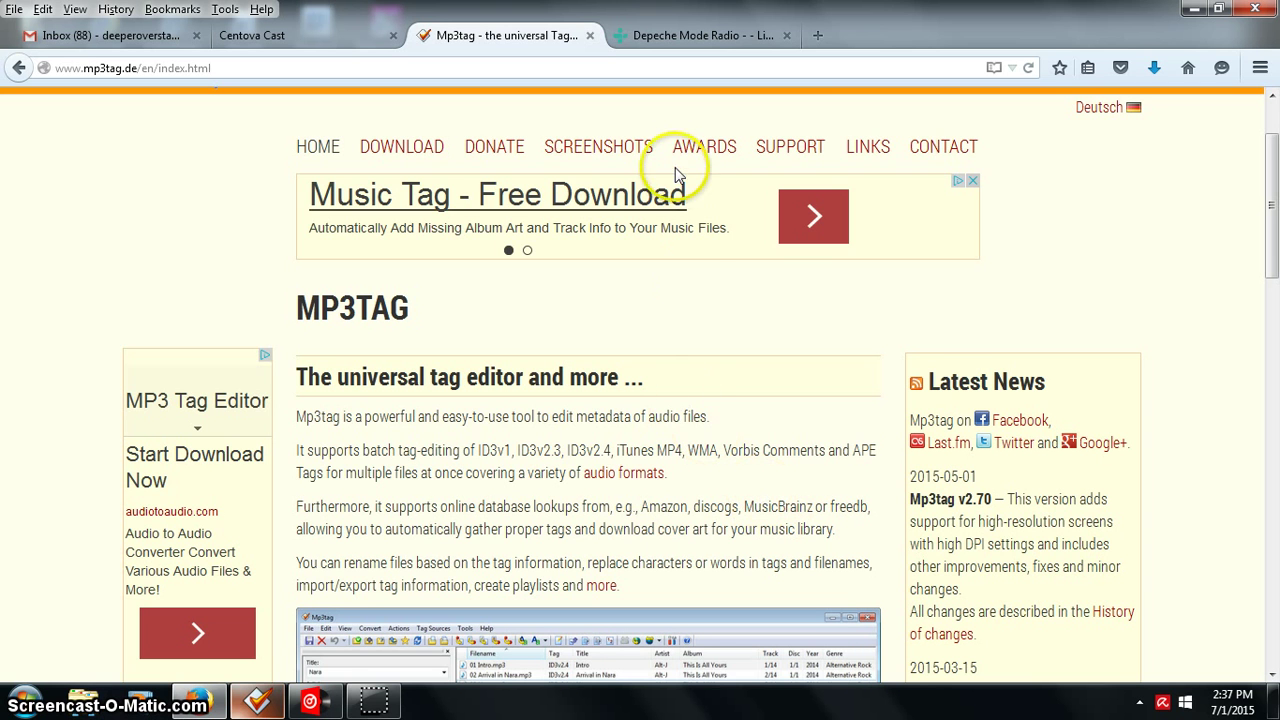
click(184, 191)
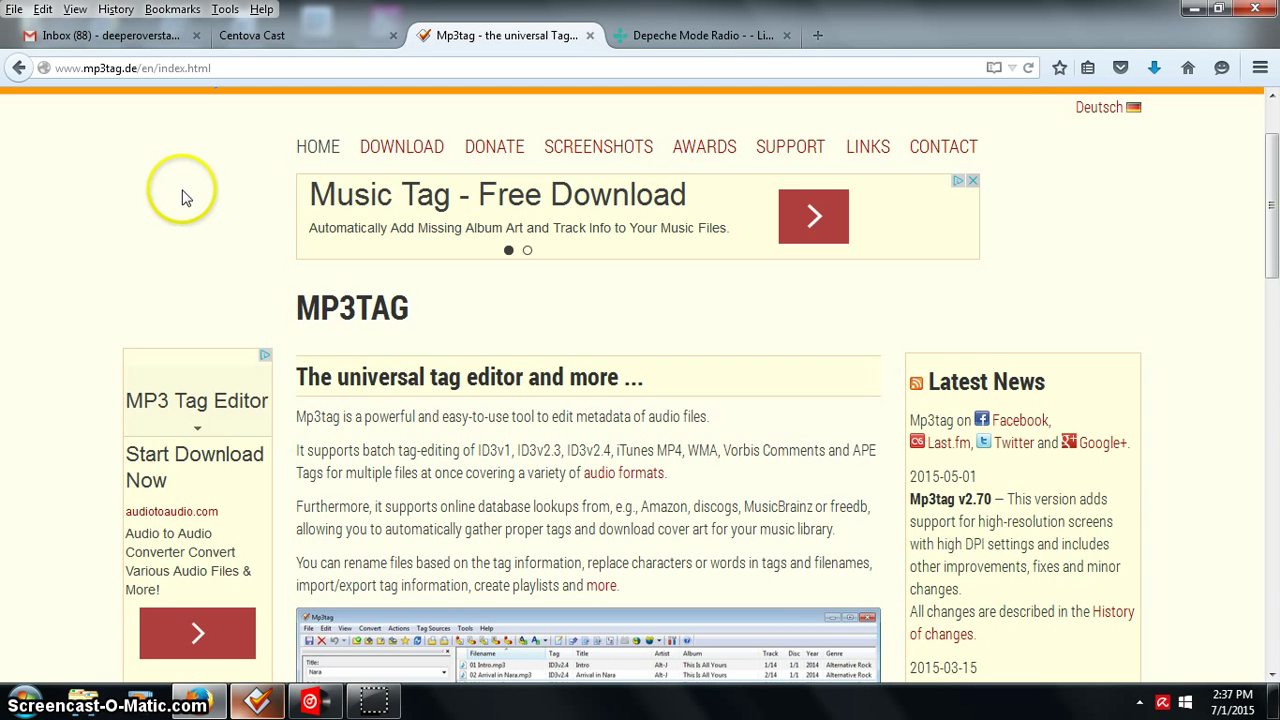
Step: Examine the now-playing entry and the recently played album covers on the TuneIn page of Depeche Mode Radio
click(677, 37)
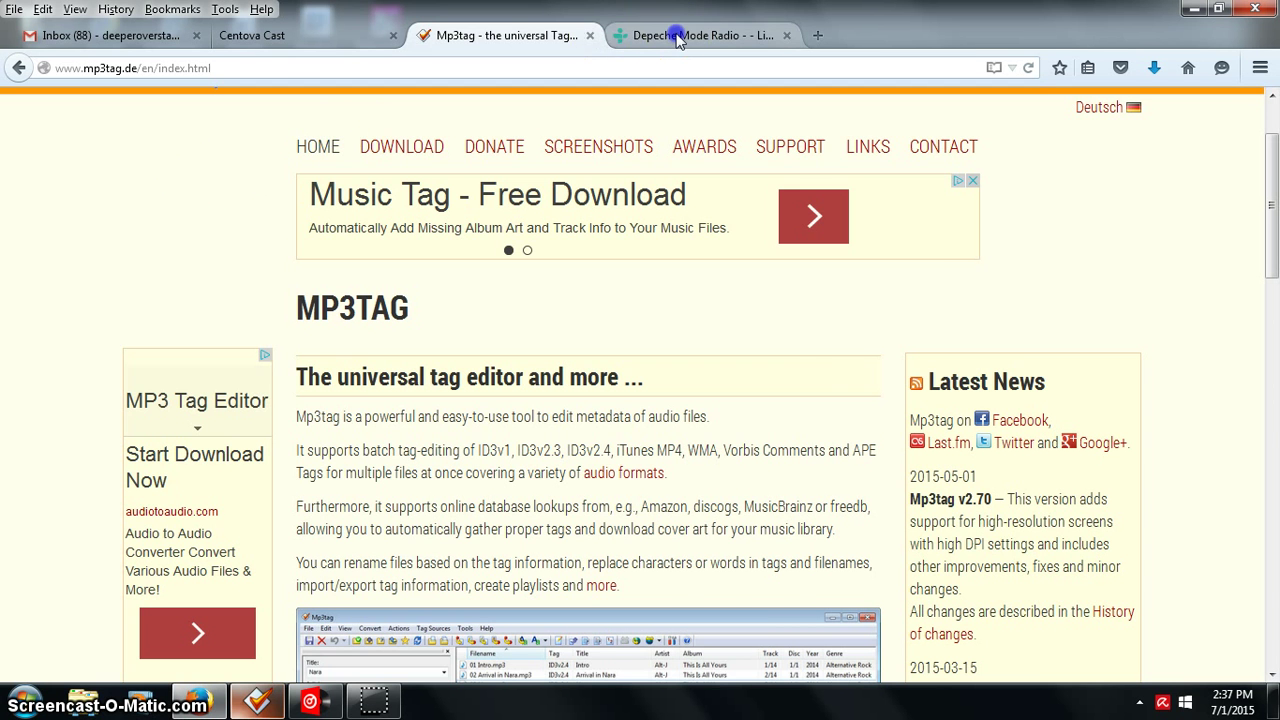
click(60, 351)
scroll(62, 355, down, 3)
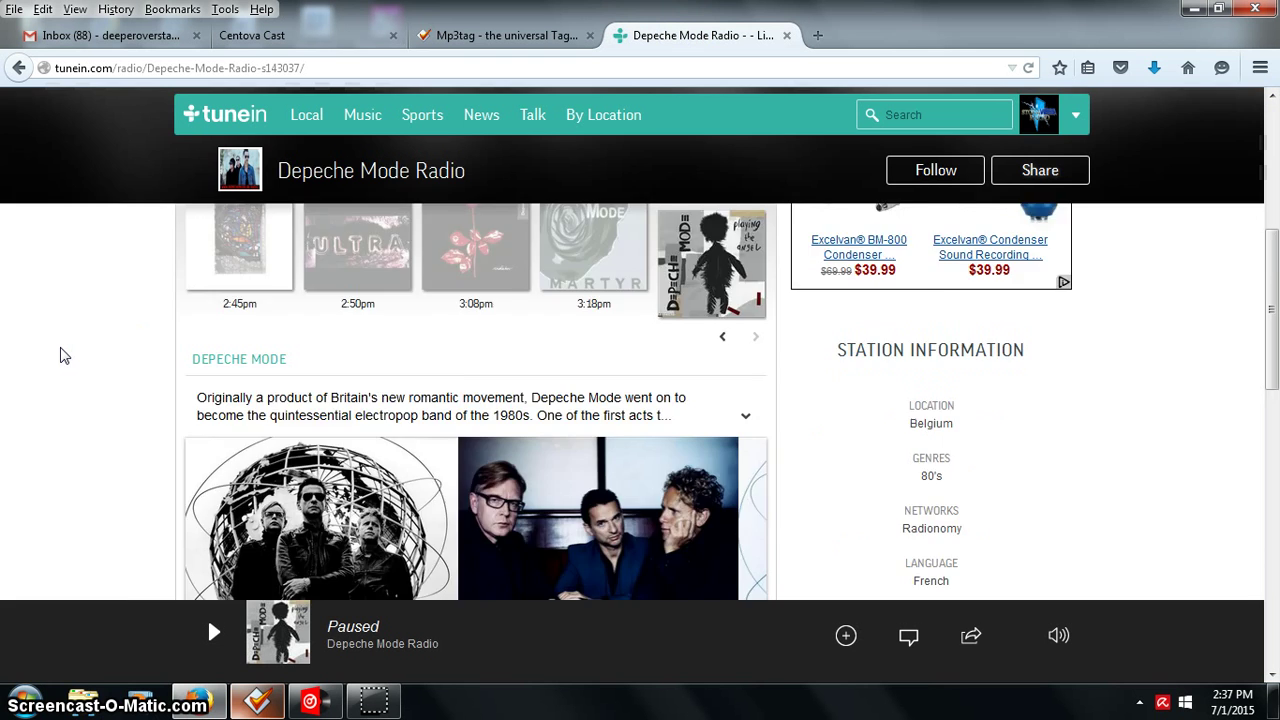
scroll(60, 355, up, 3)
scroll(120, 356, down, 2)
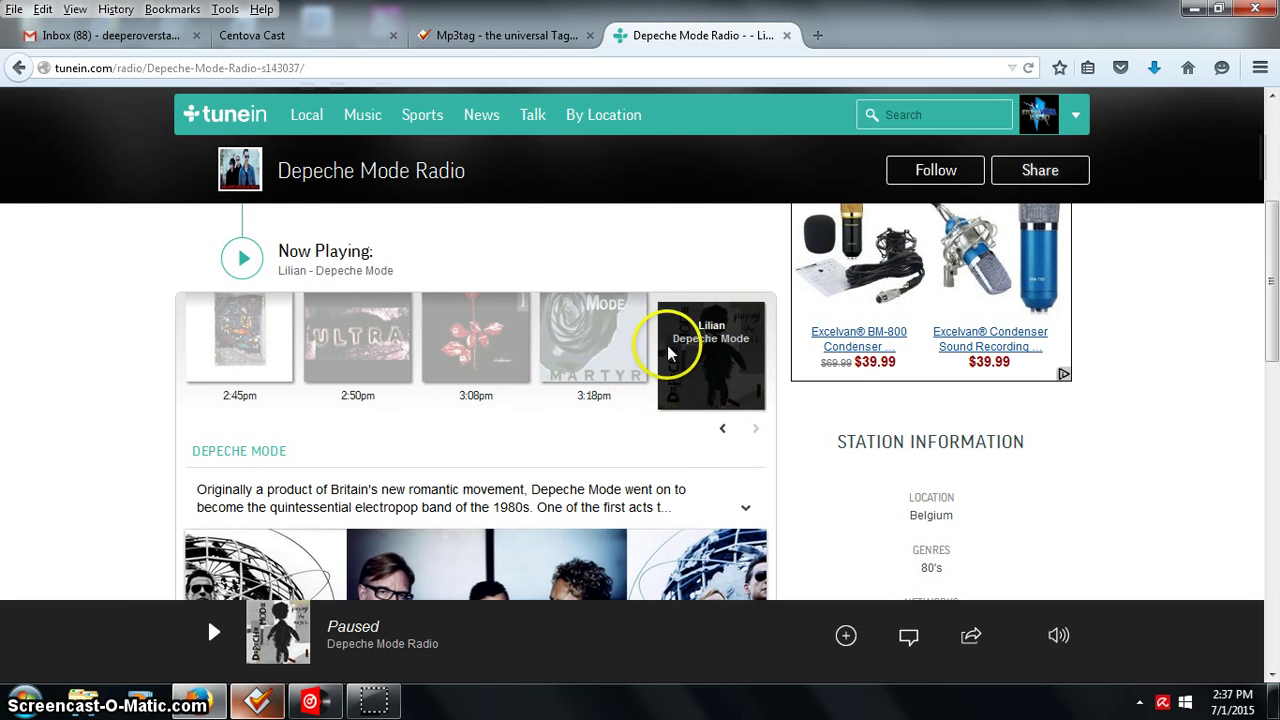
click(760, 437)
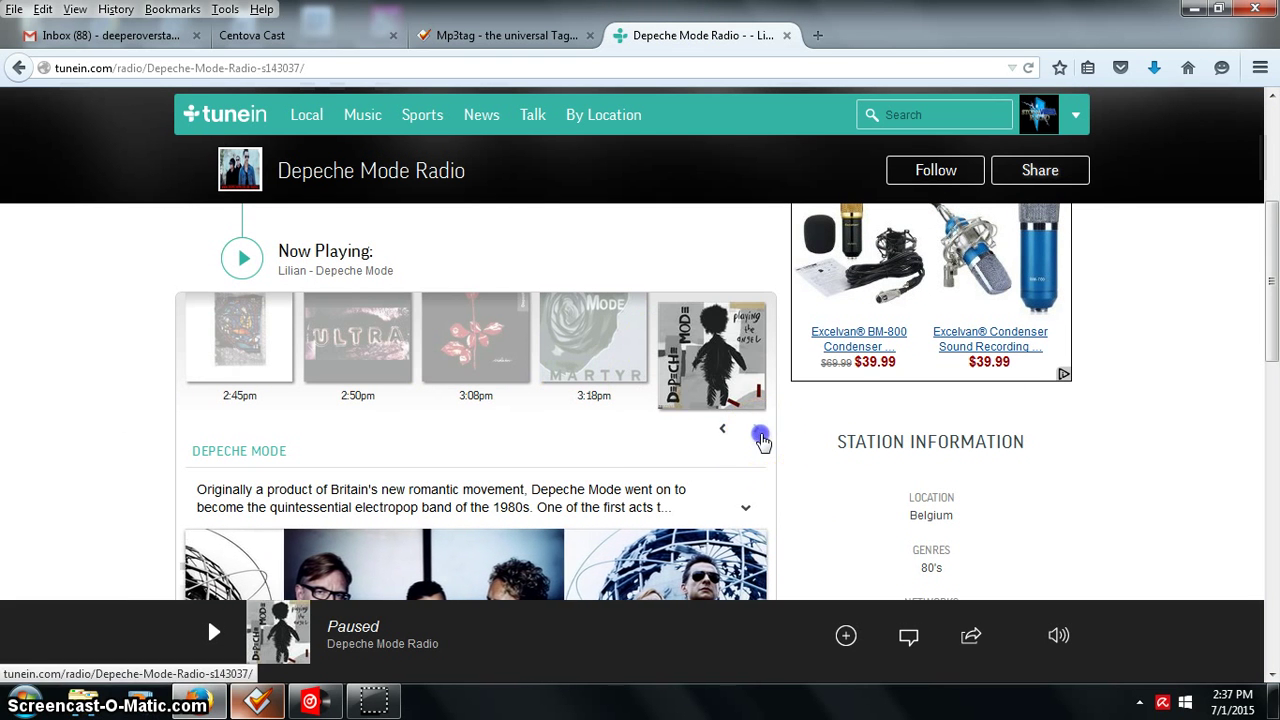
click(755, 433)
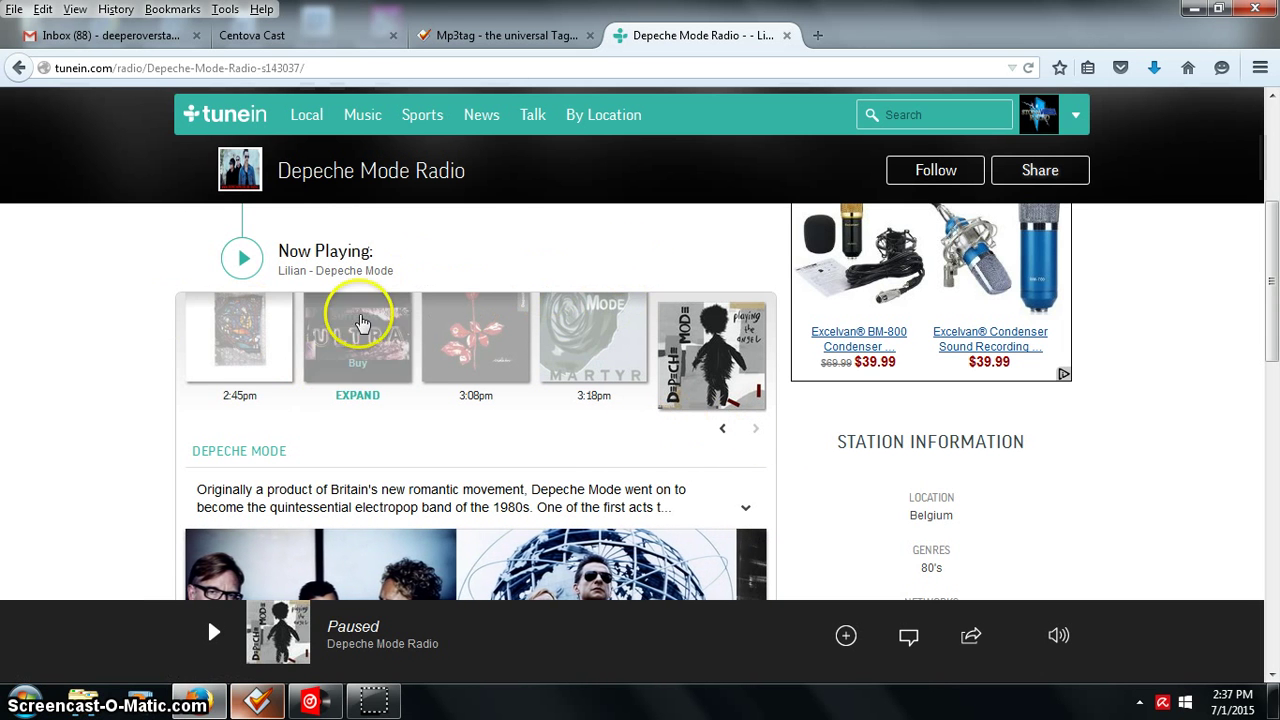
scroll(251, 251, up, 2)
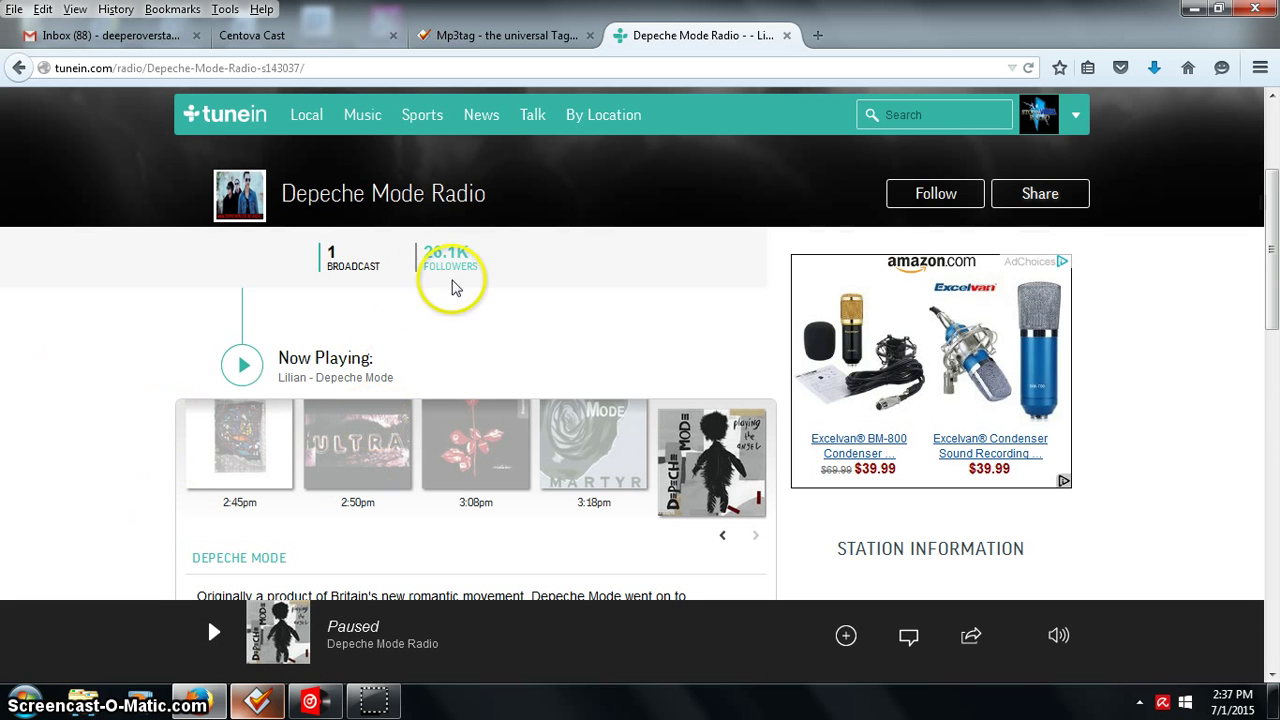
scroll(352, 313, down, 3)
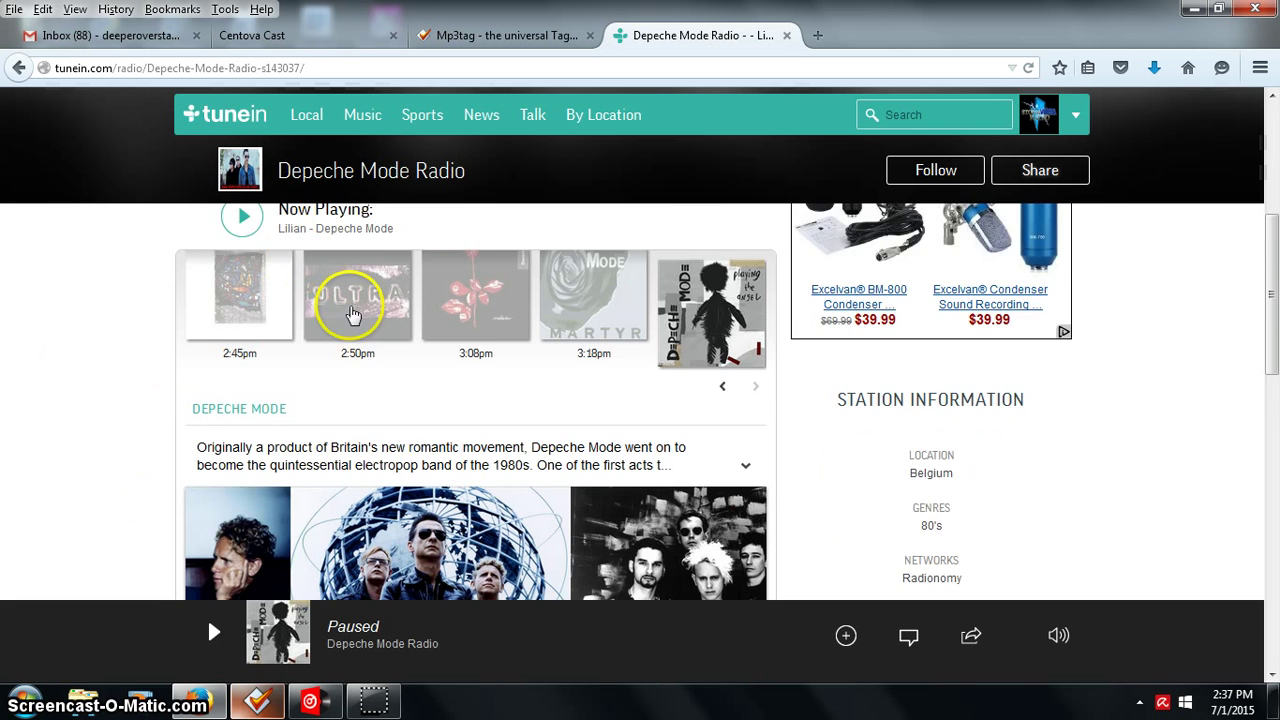
scroll(380, 318, down, 1)
scroll(420, 360, up, 2)
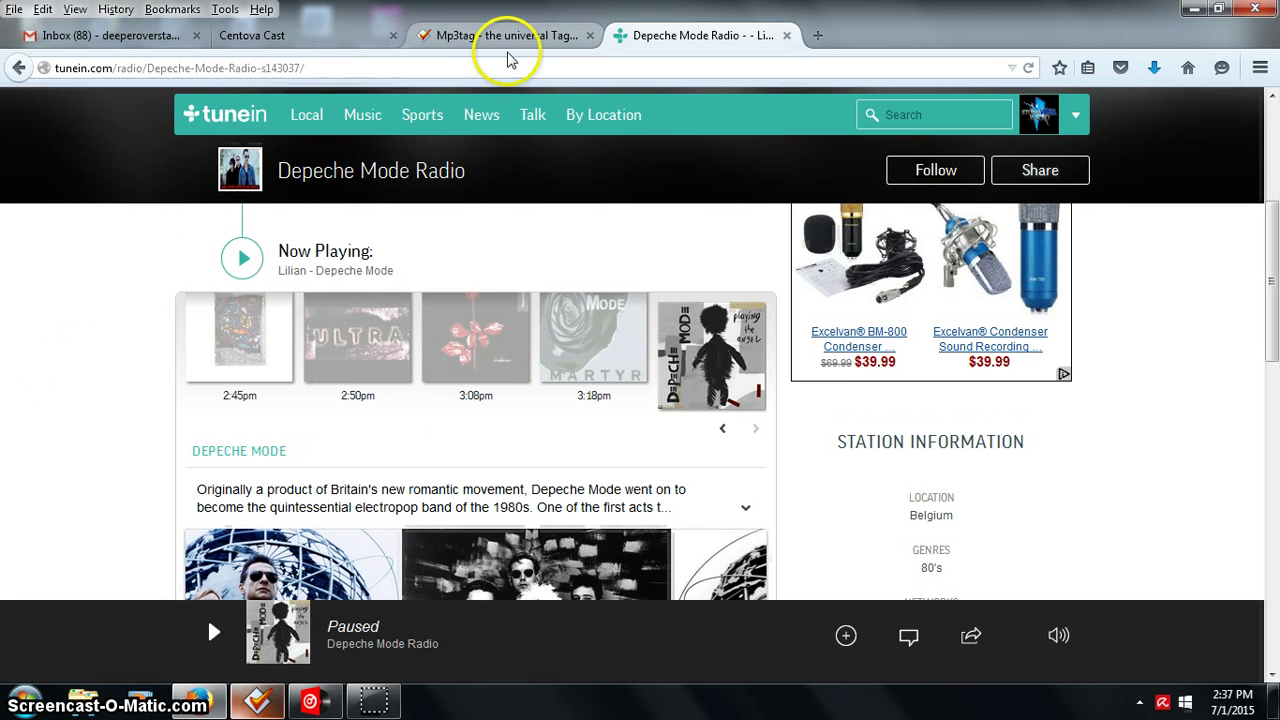
Step: Revisit the Mp3tag homepage, switch to VirtualDJ and select the Jackson-Black-Or-White-Complete-Version track in the Downloads folder
click(470, 35)
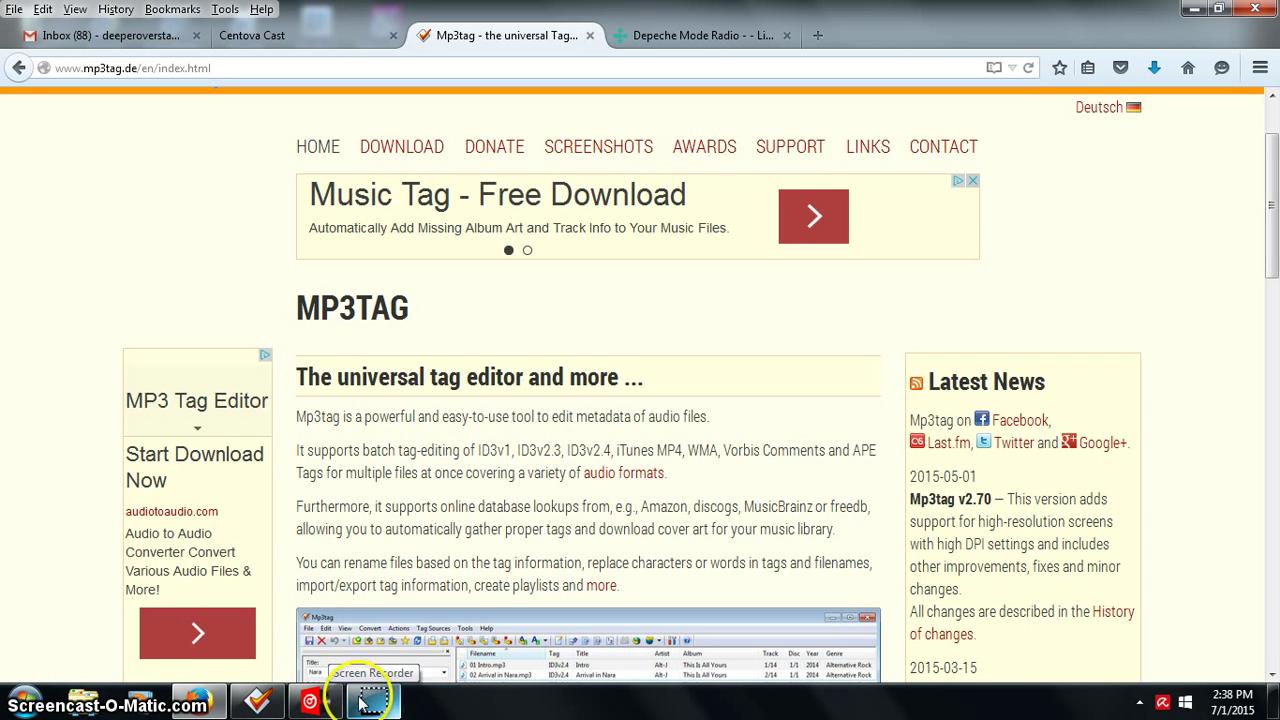
click(166, 240)
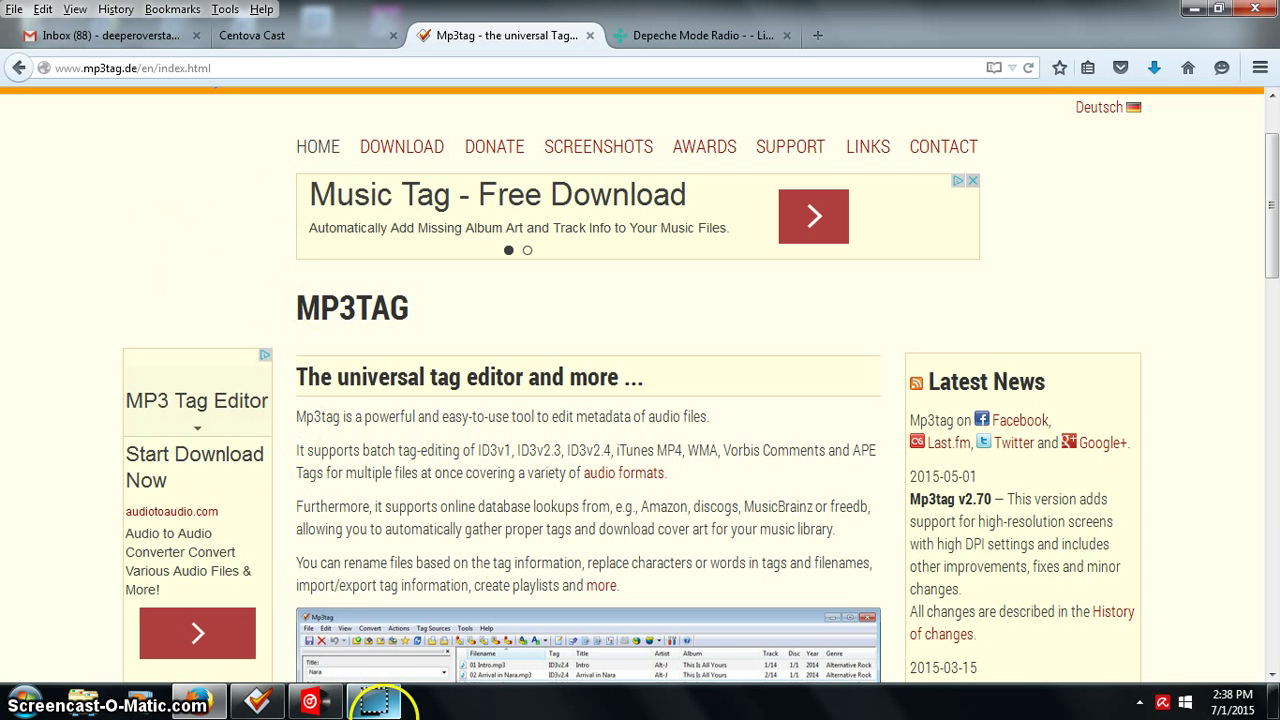
click(309, 702)
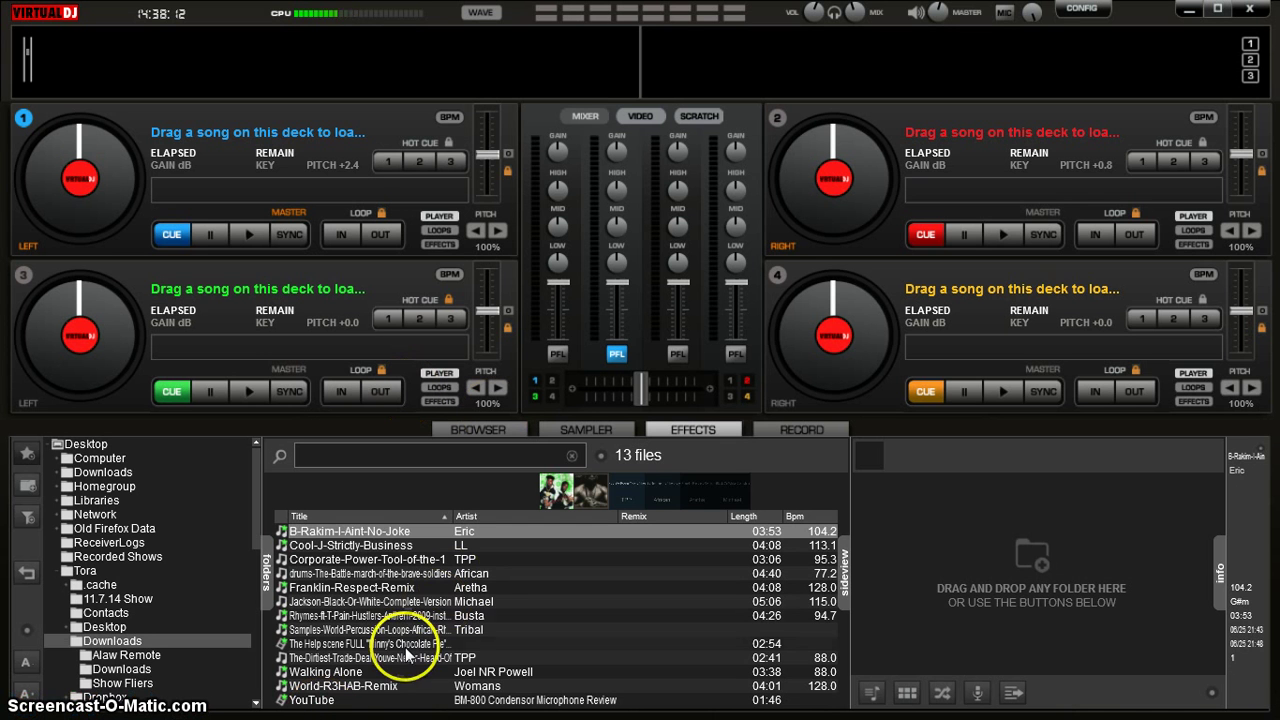
click(337, 601)
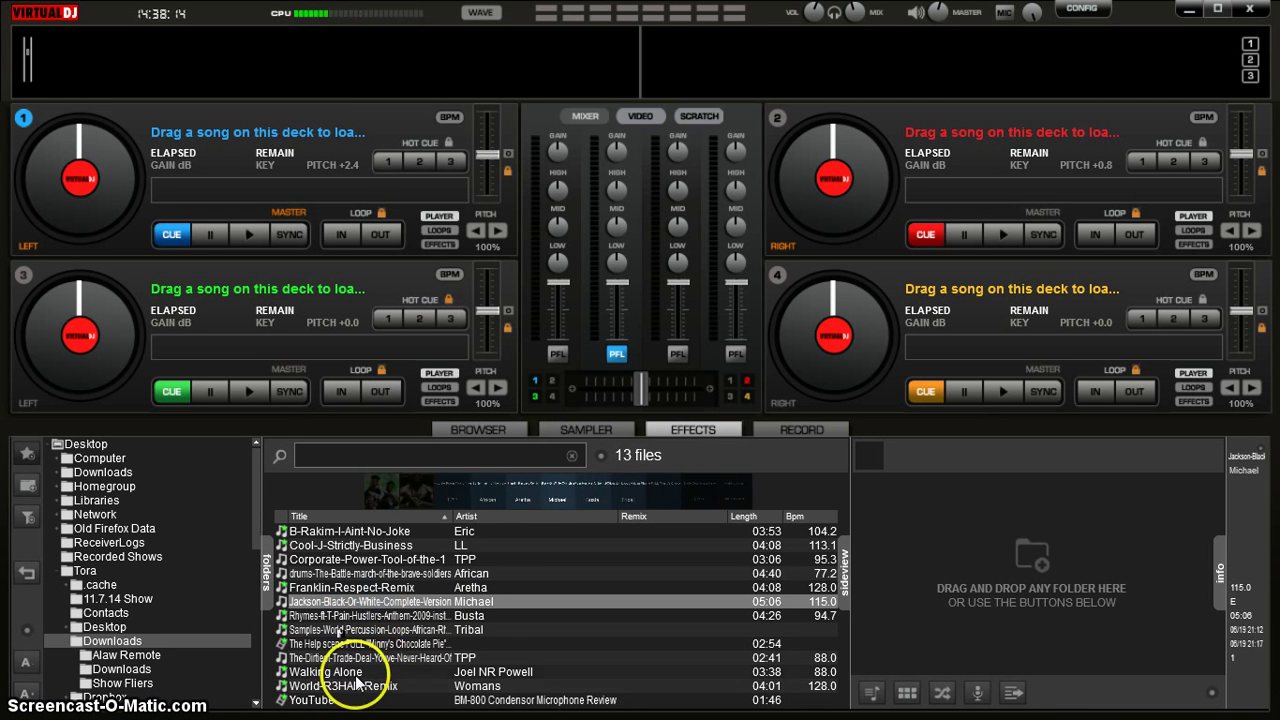
Step: Load the Walking Alone track onto deck 1 and switch to Mp3tag
drag(357, 682, 265, 158)
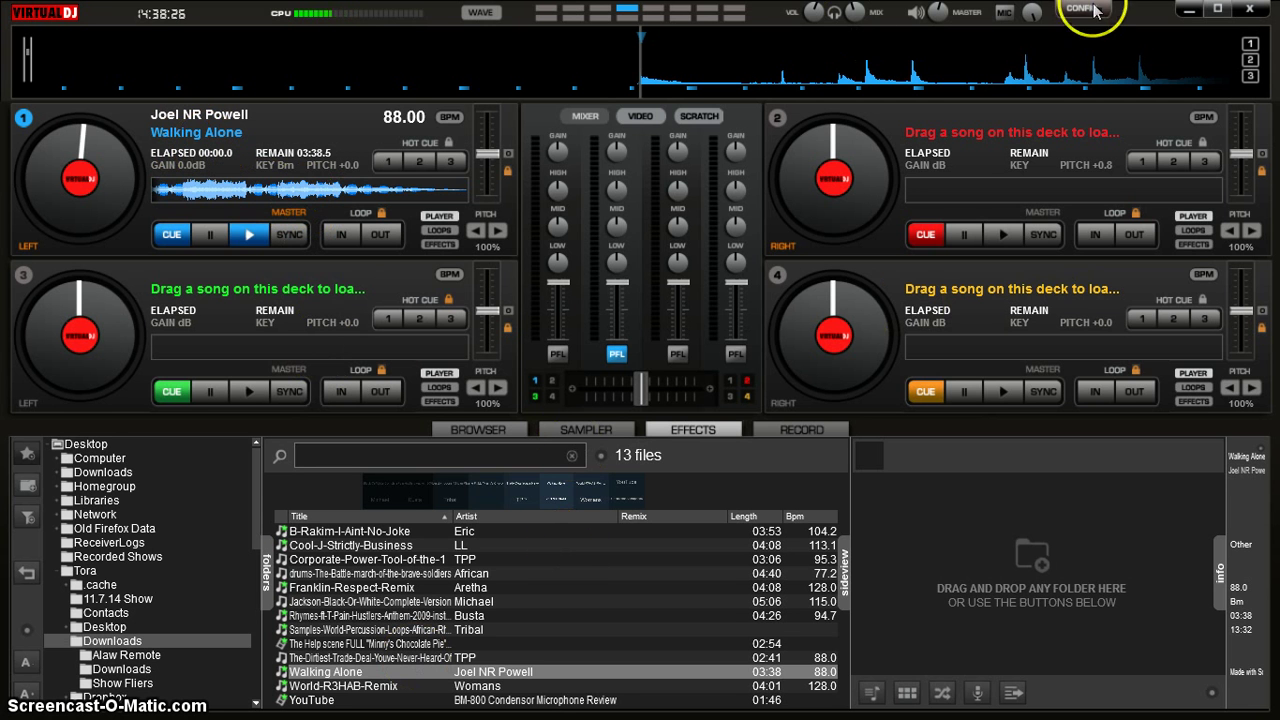
click(1189, 9)
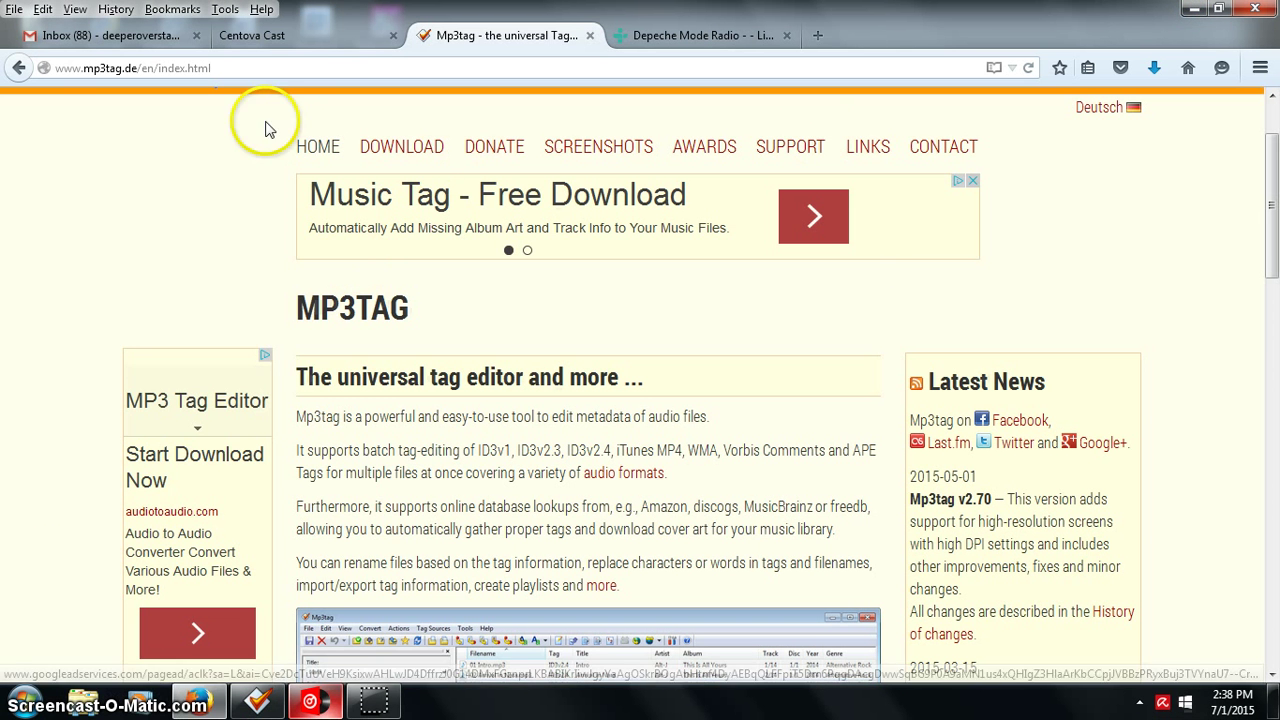
click(257, 703)
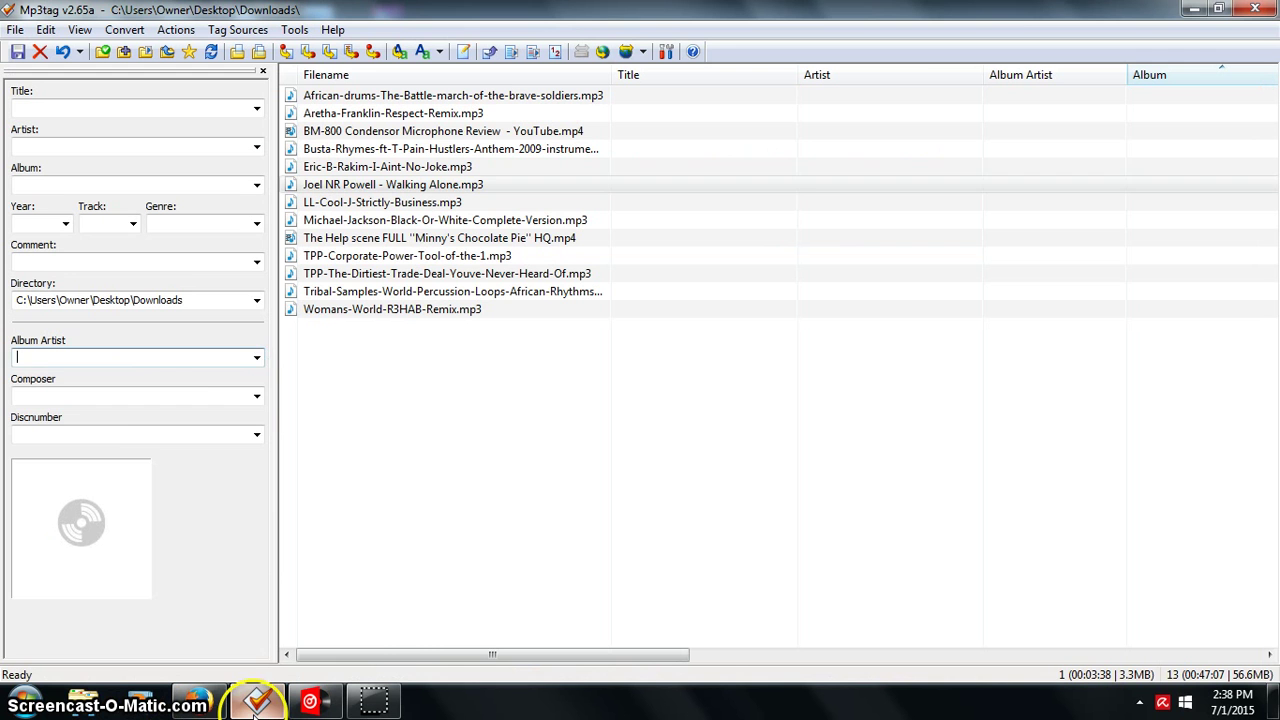
Step: Examine the file names and tag columns of the tracks in the Downloads directory, including the TPP and Walking Alone files
click(406, 629)
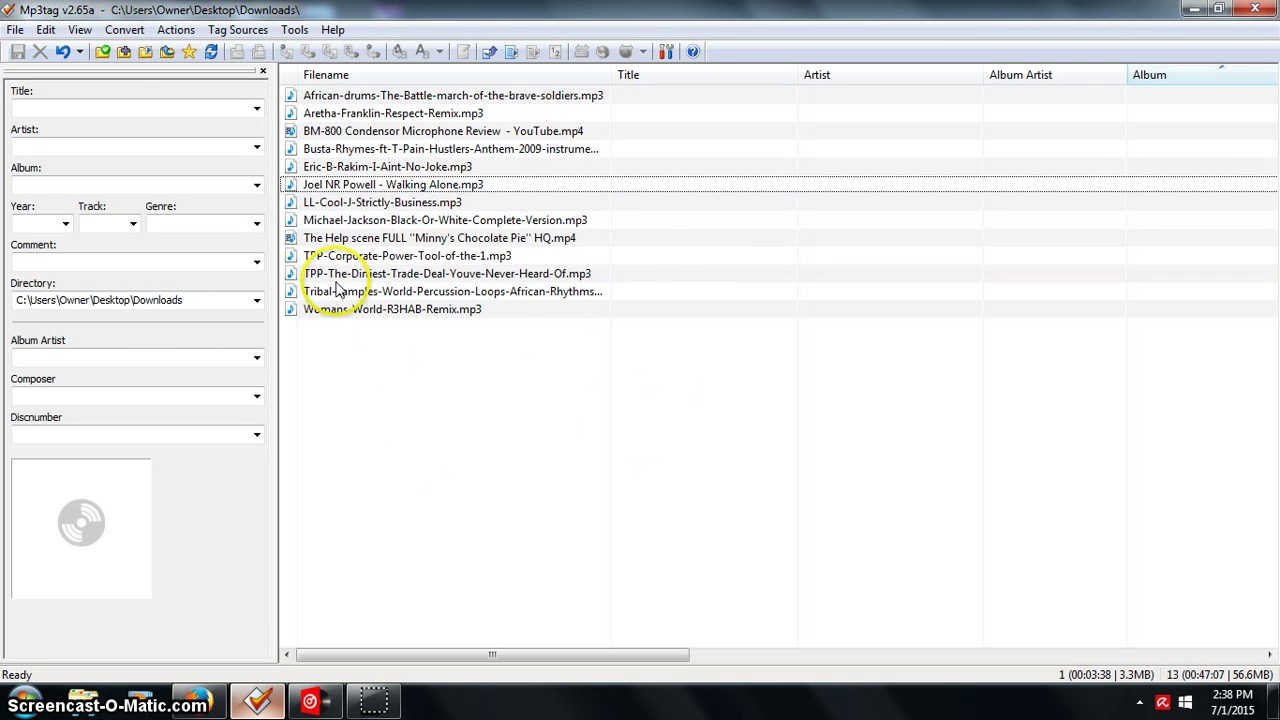
click(372, 238)
click(370, 274)
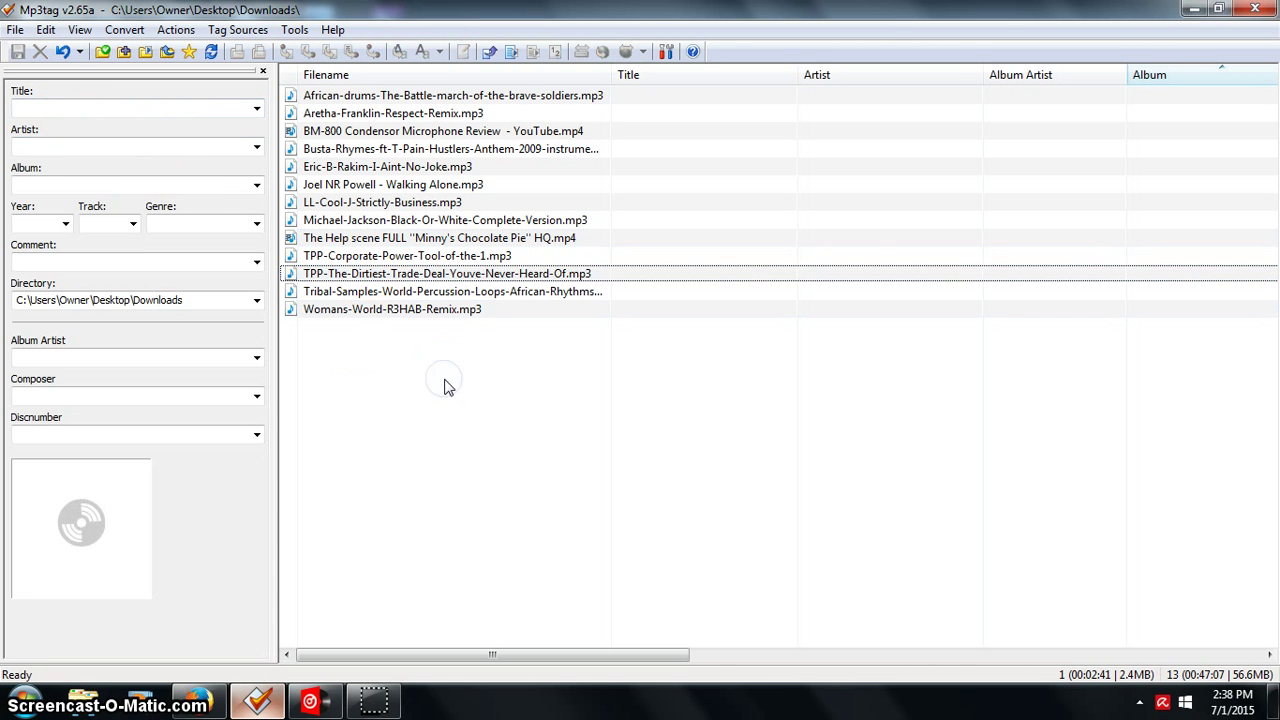
click(415, 256)
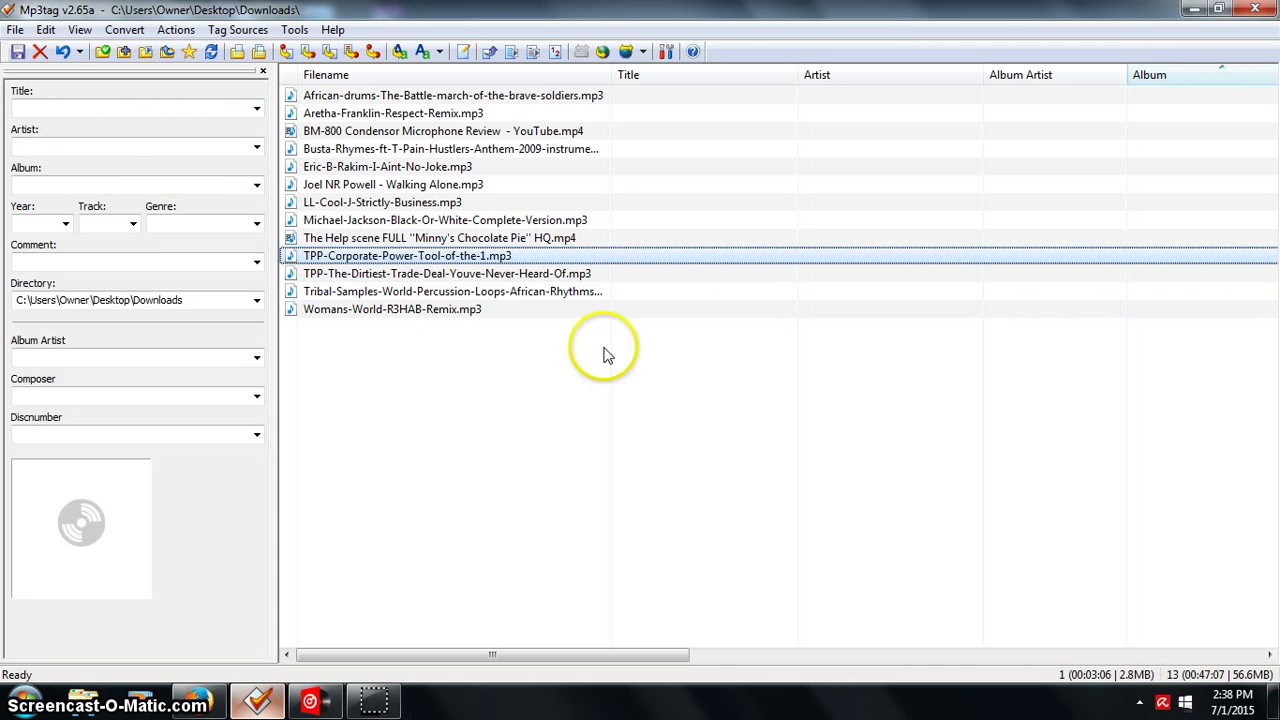
click(612, 392)
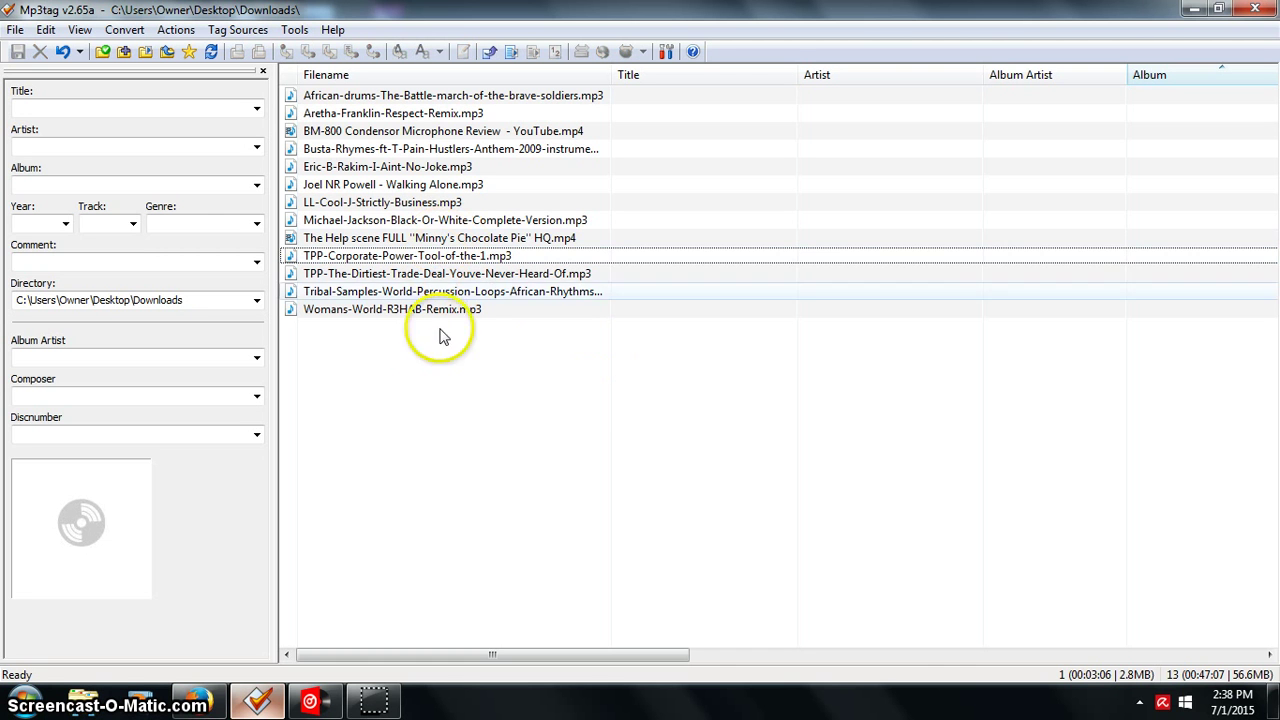
click(432, 420)
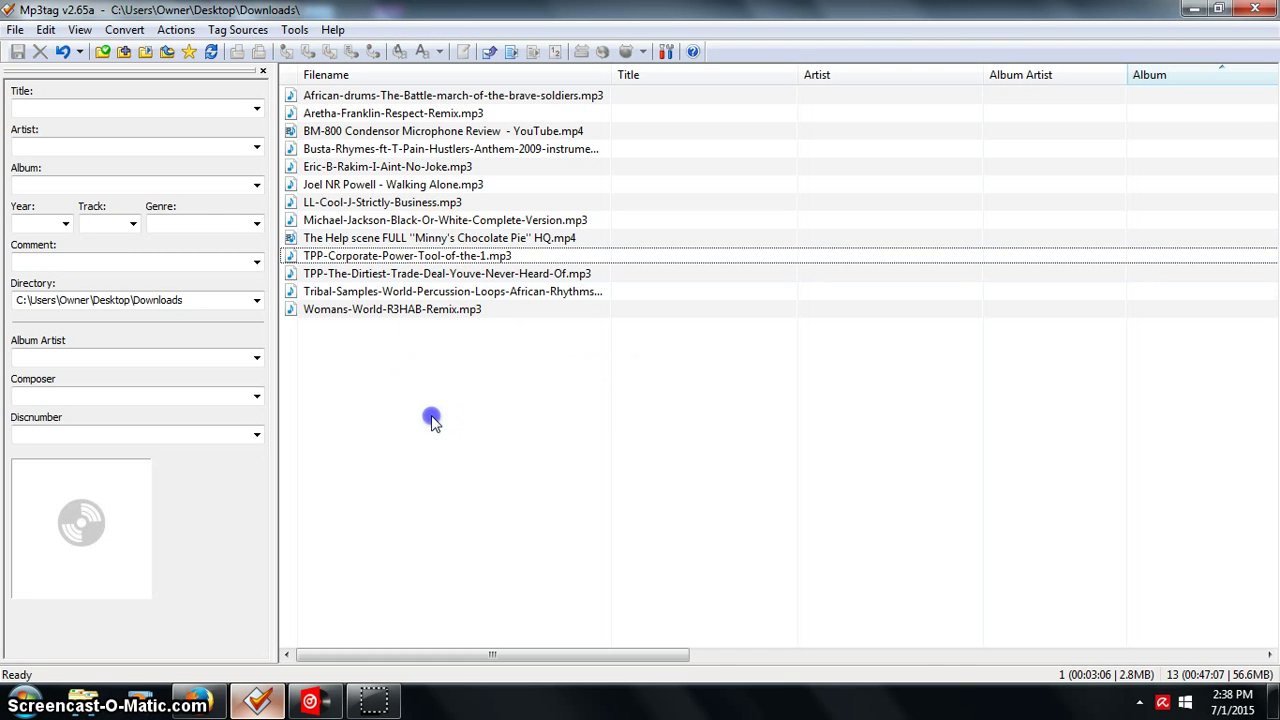
click(372, 167)
click(380, 185)
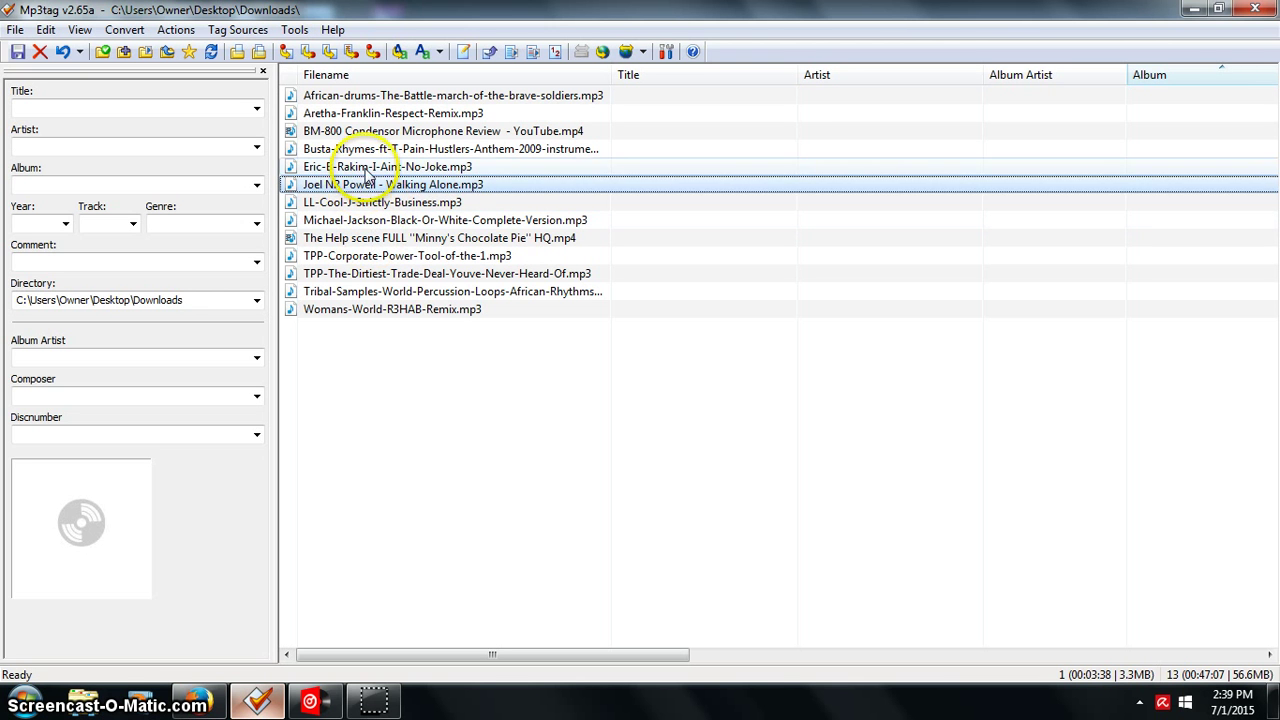
click(370, 167)
click(365, 185)
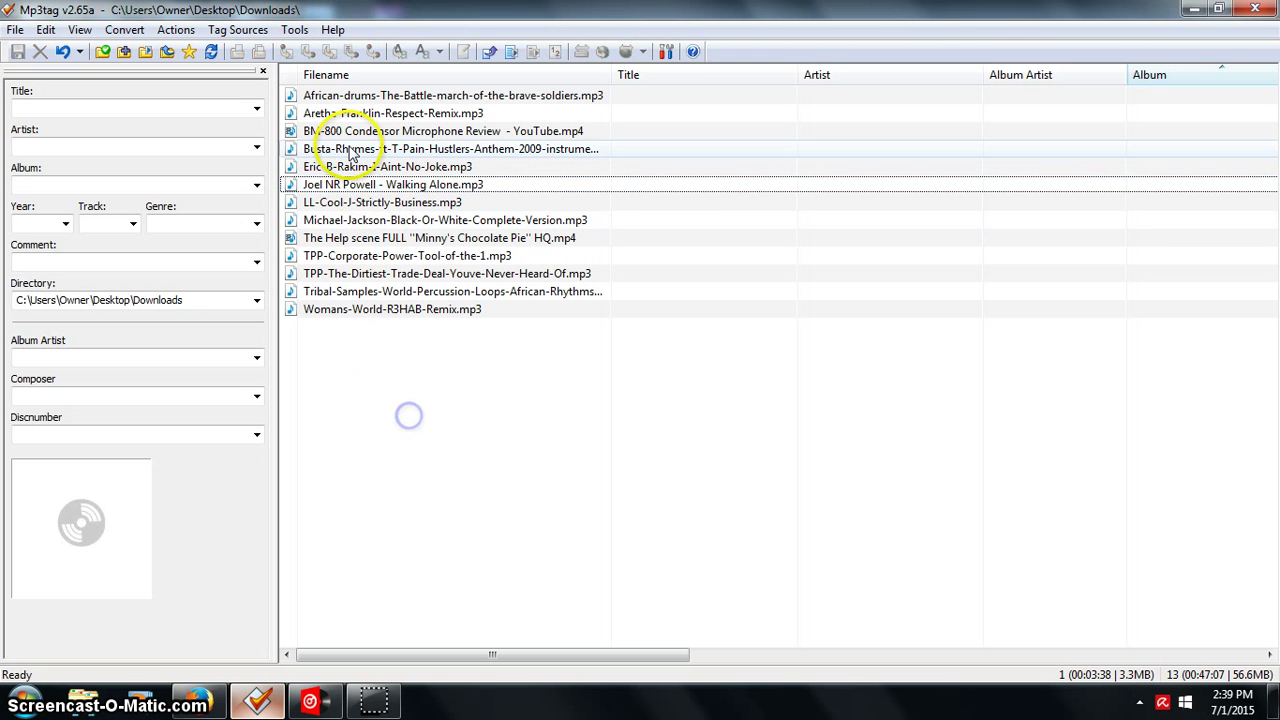
Step: Check the artist and title of the track loaded on VirtualDJ's deck 1 and return to Mp3tag with the Walking Alone file selected
click(323, 686)
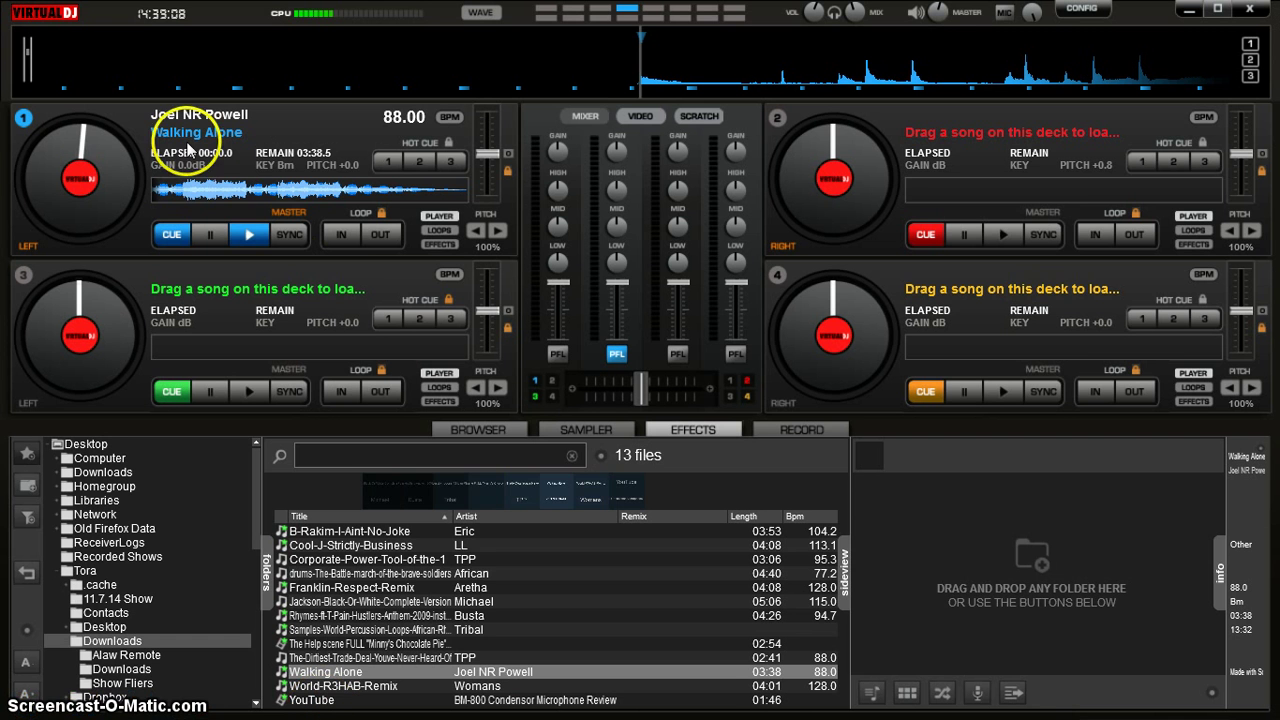
click(1199, 10)
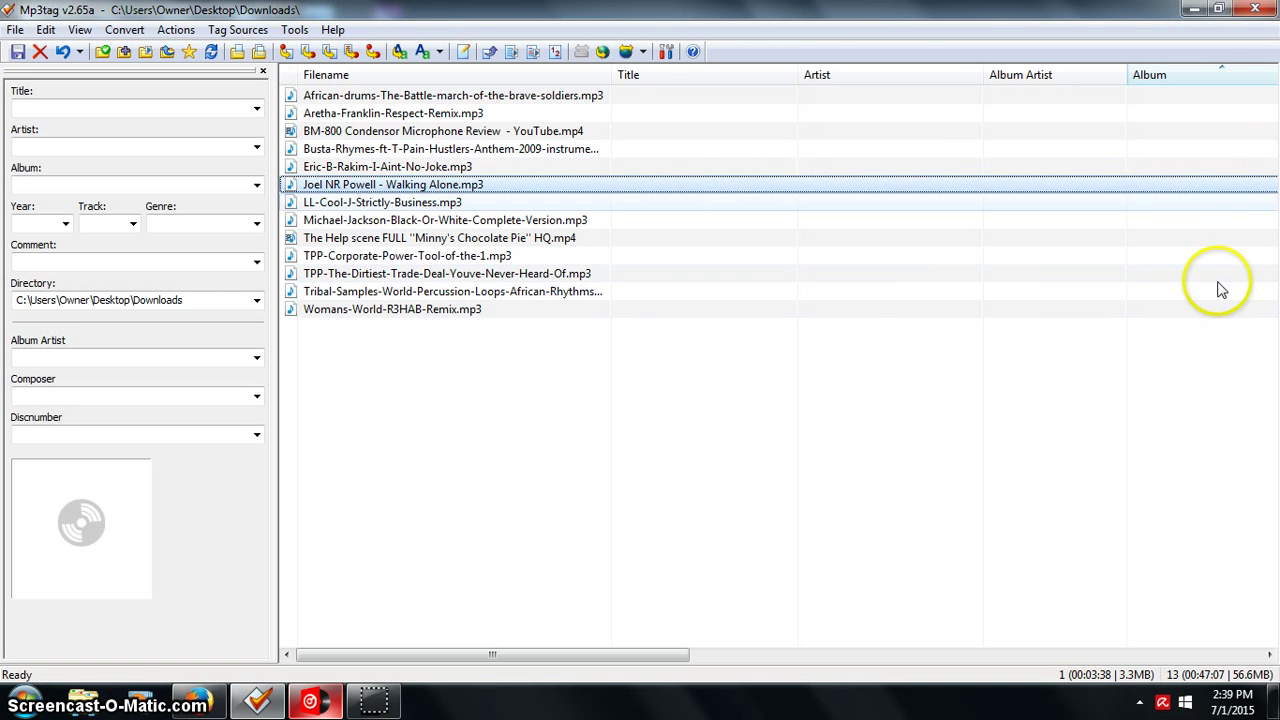
drag(666, 655, 646, 612)
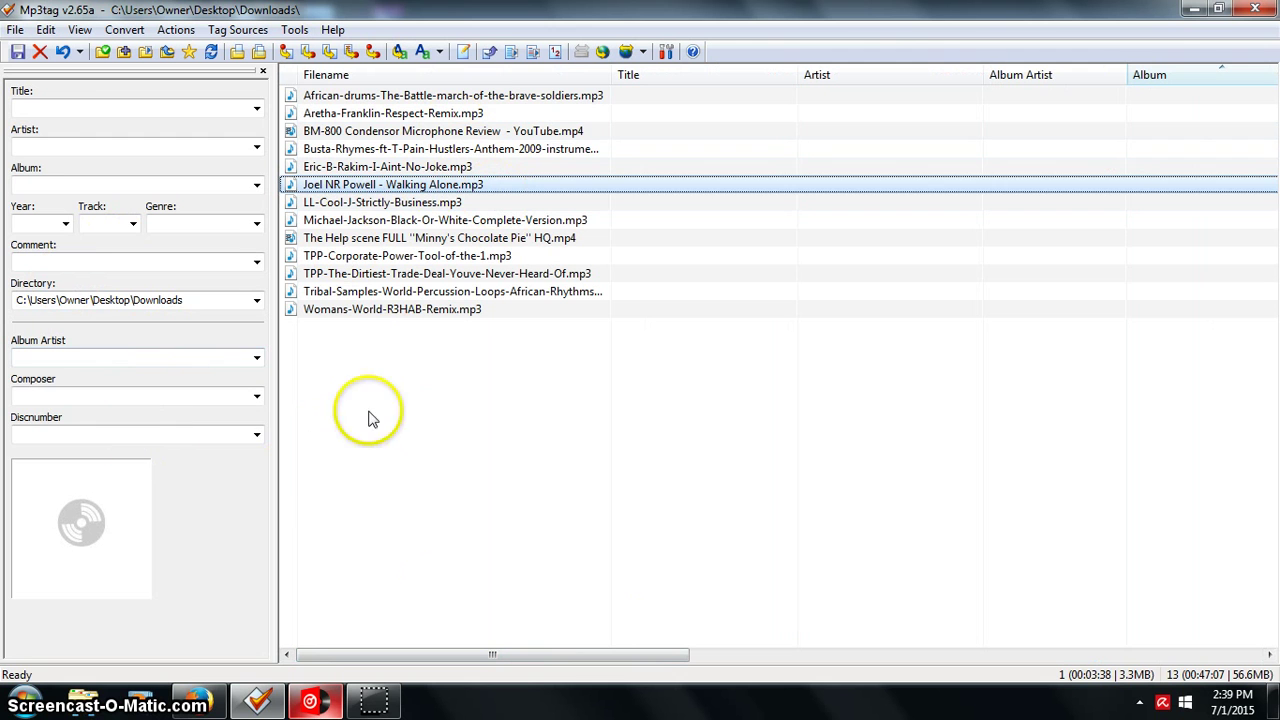
Step: Set the Walking Alone file's title tag to Walking Alone, enter the artist's name and set the genre to Hip-Hop
click(68, 109)
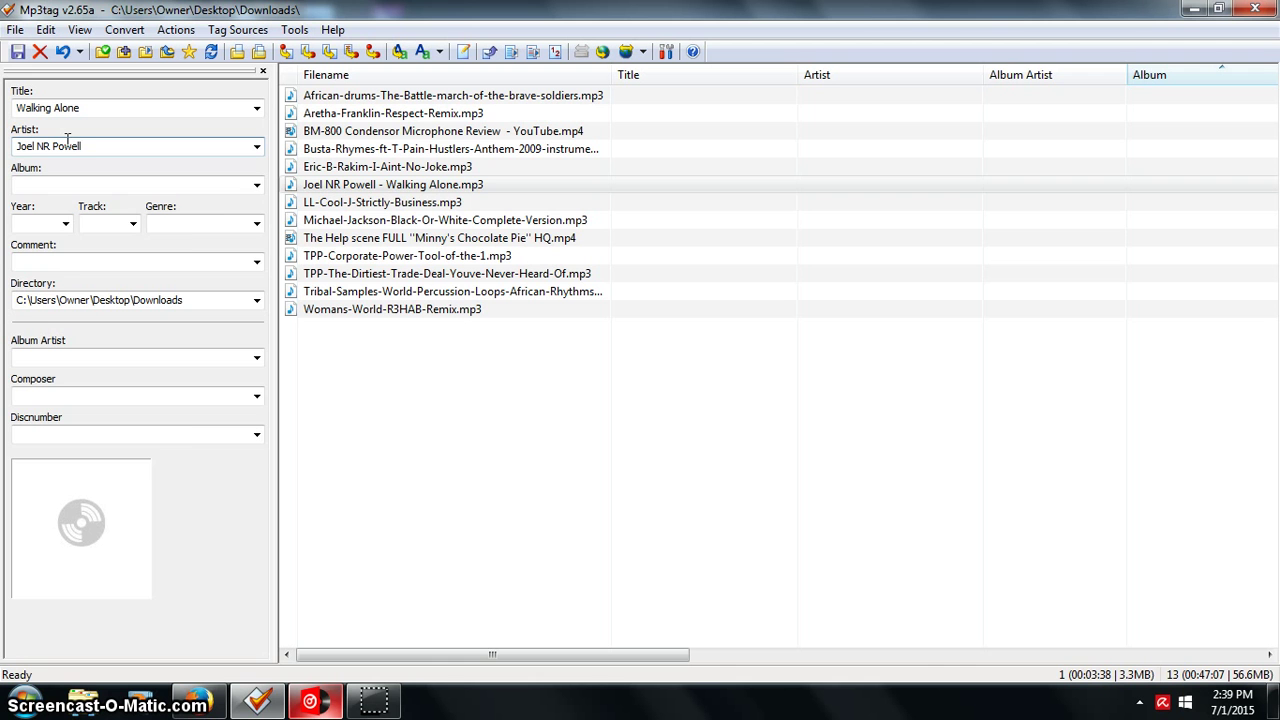
click(256, 223)
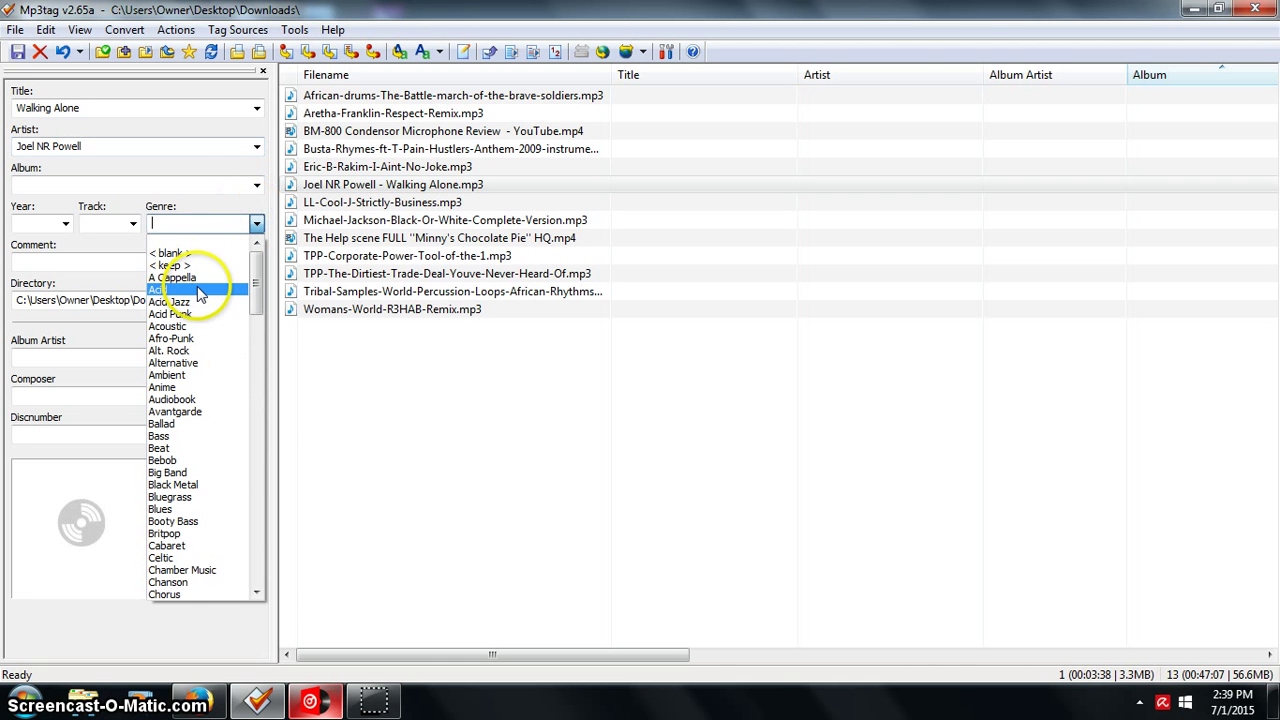
text(h)
click(180, 250)
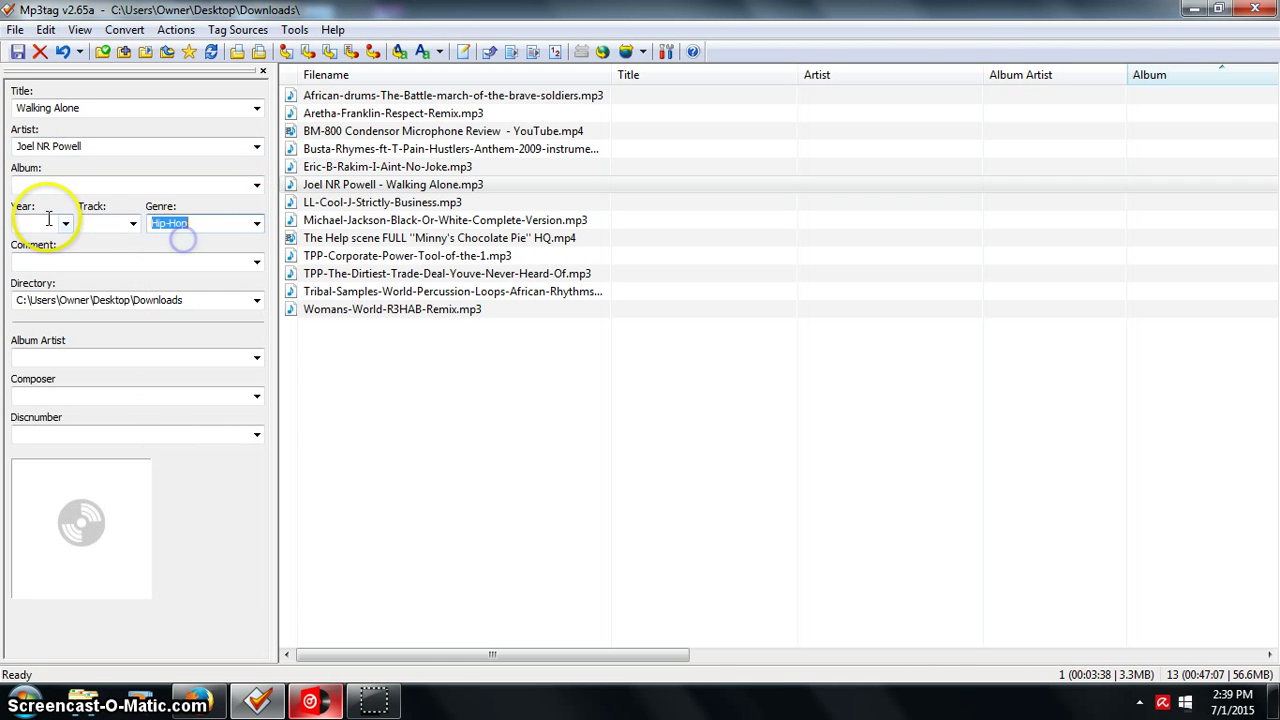
Step: Set the year to 2015 and save the tag in the Walking Alone file
click(43, 222)
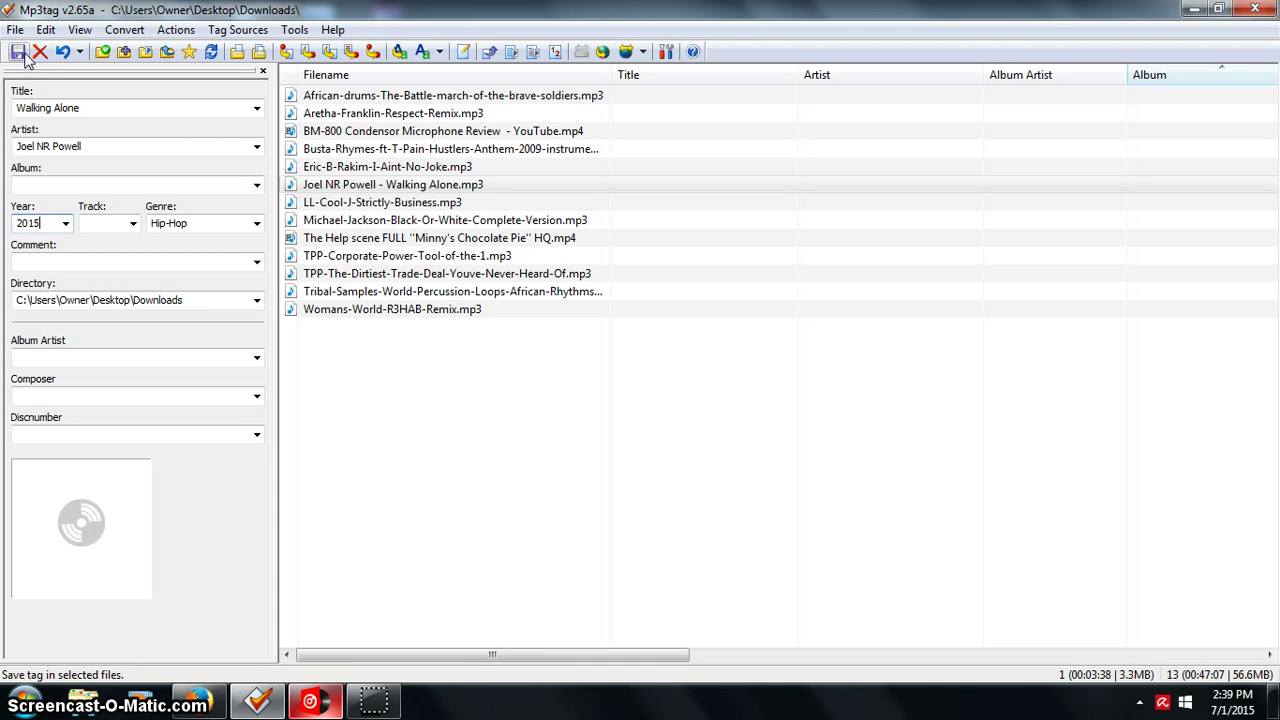
click(70, 166)
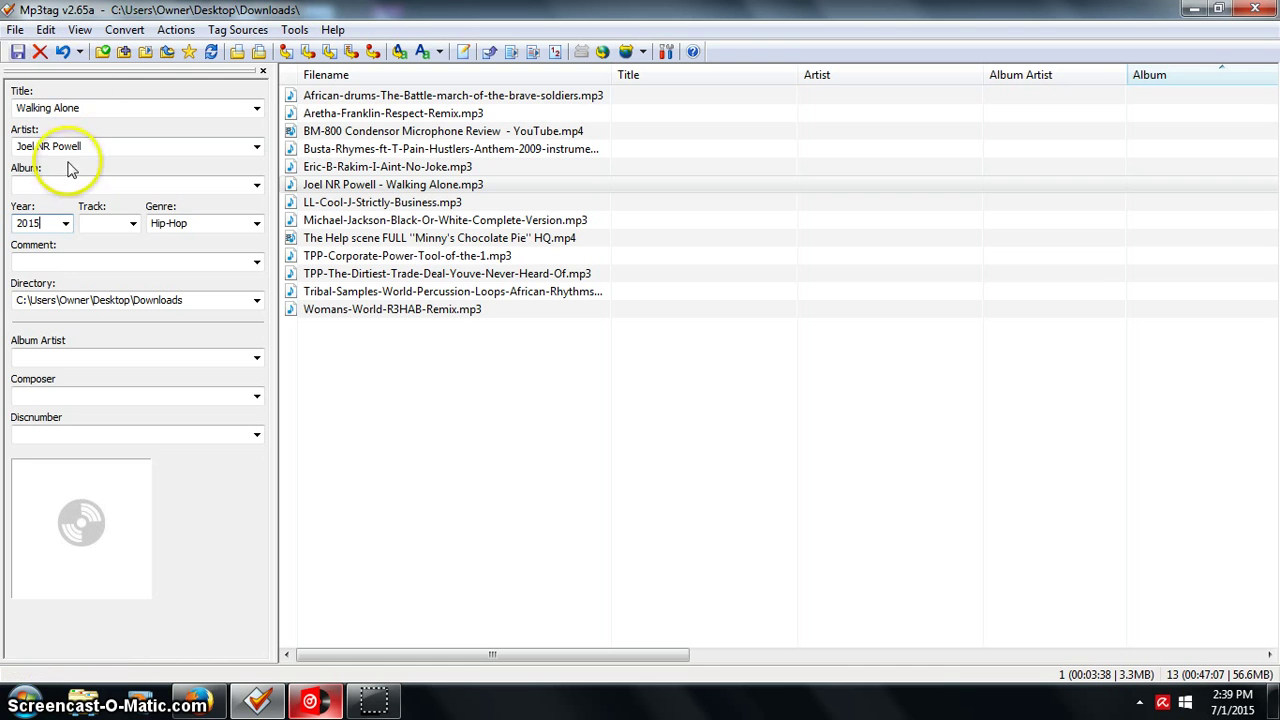
click(19, 53)
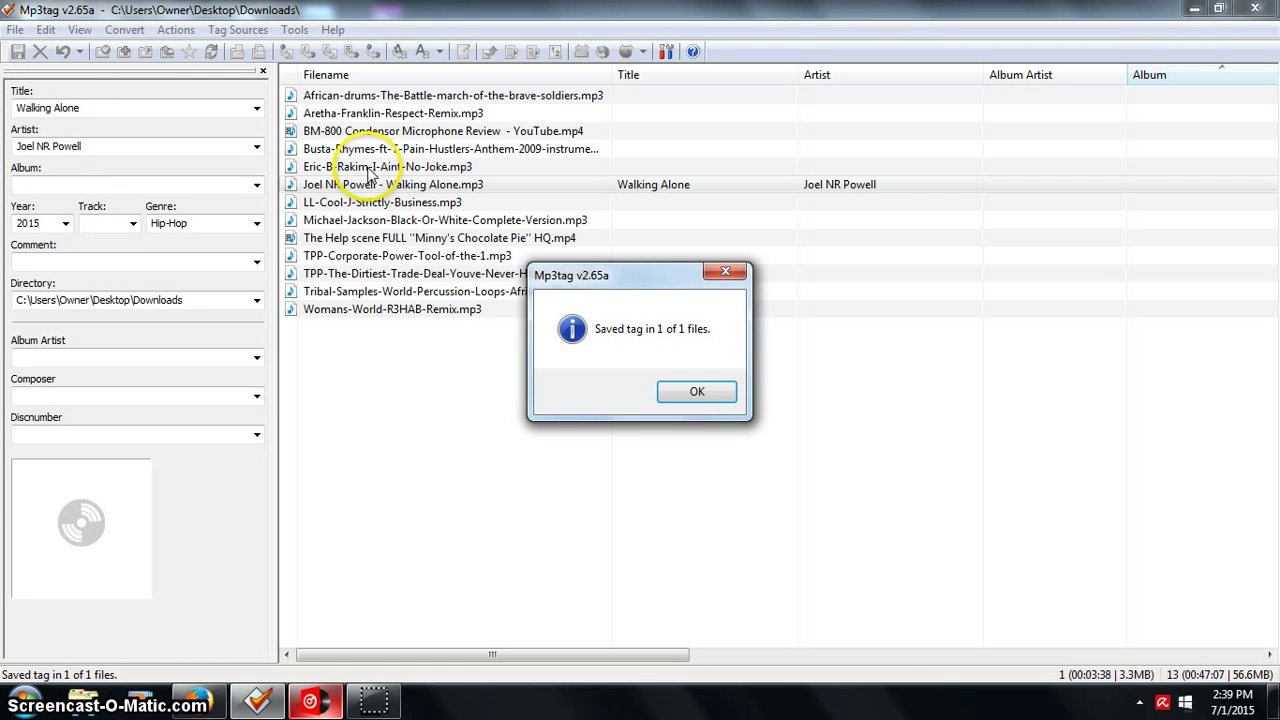
click(697, 393)
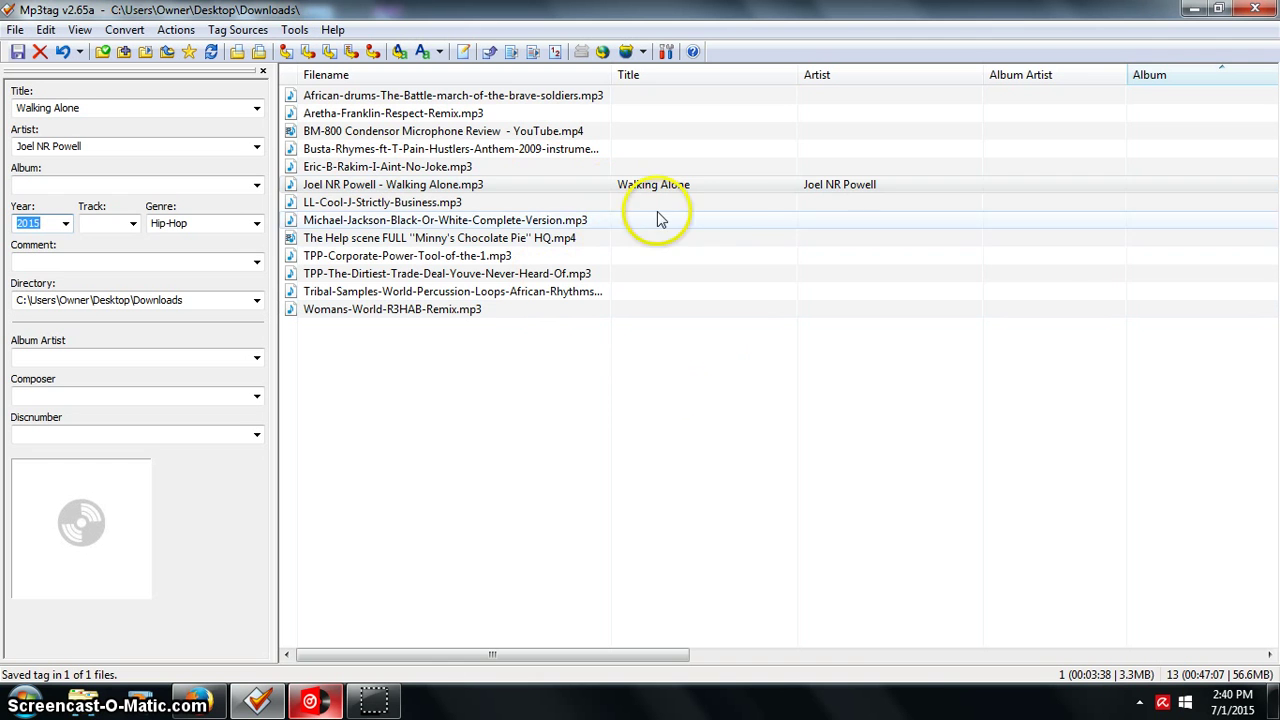
Step: Review the saved tag of the Walking Alone file across all columns of the file list
click(1154, 186)
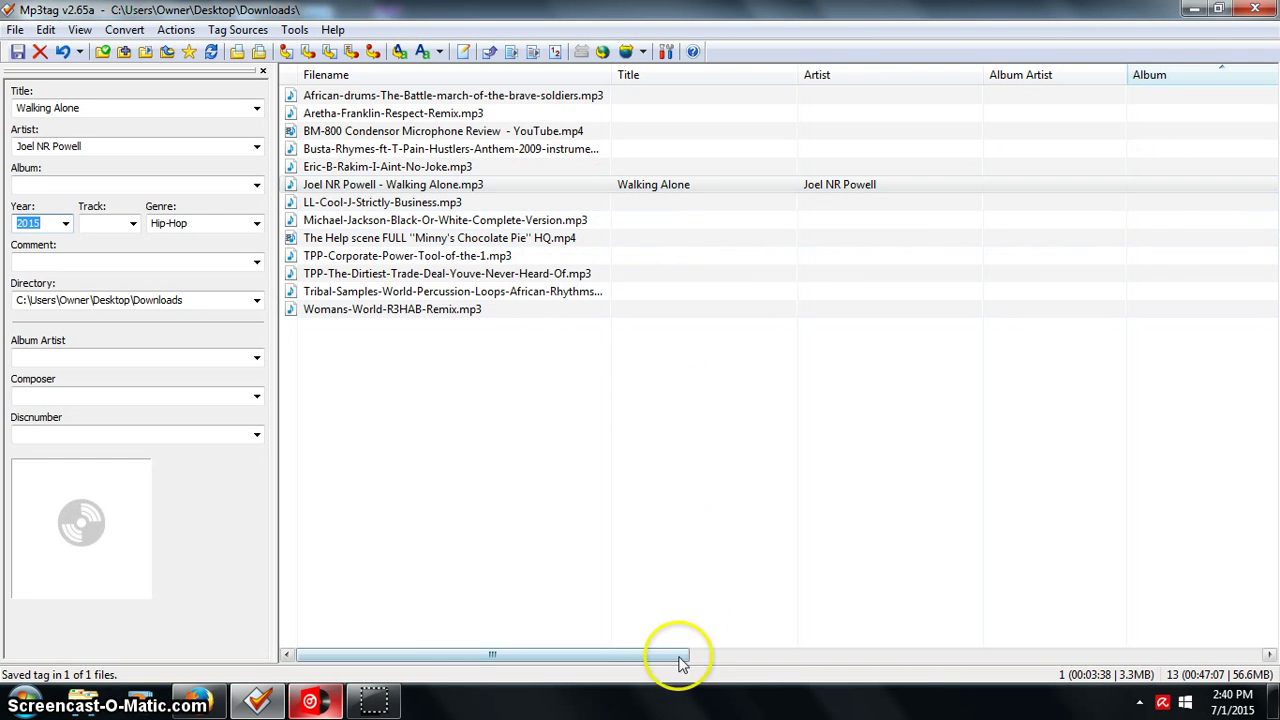
drag(651, 655, 1210, 652)
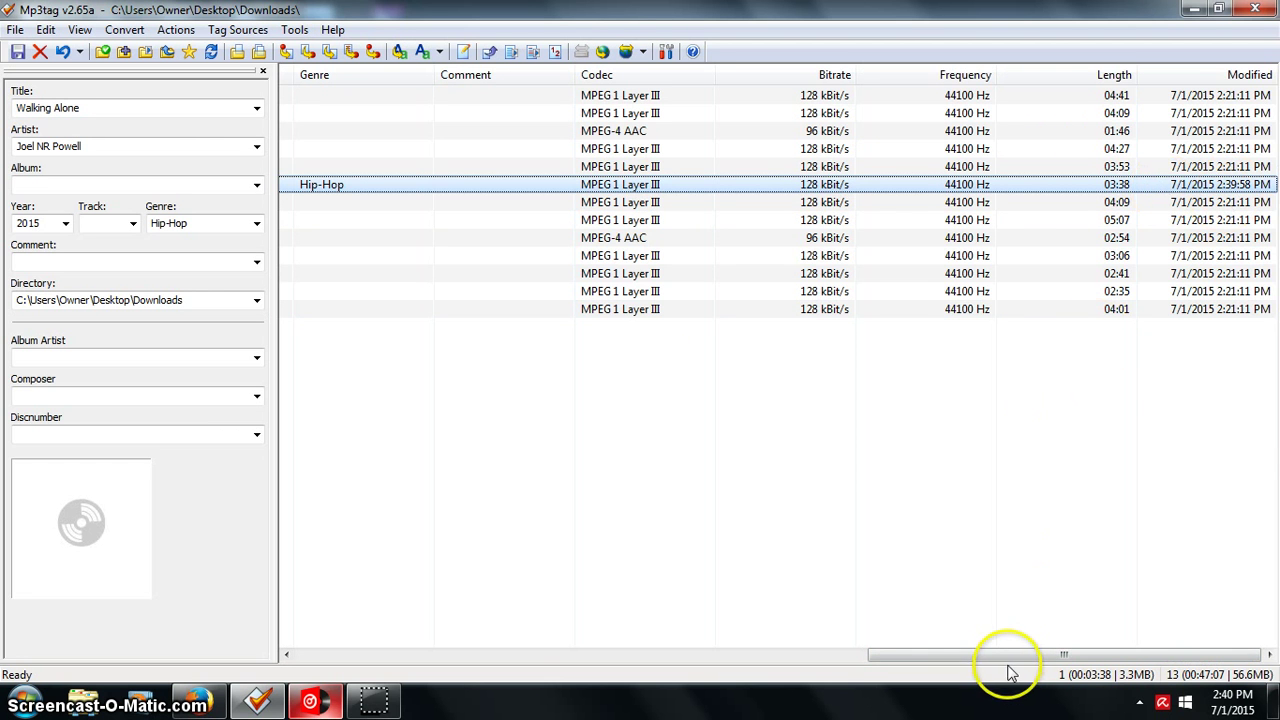
drag(1014, 654, 114, 375)
drag(975, 658, 368, 645)
click(386, 428)
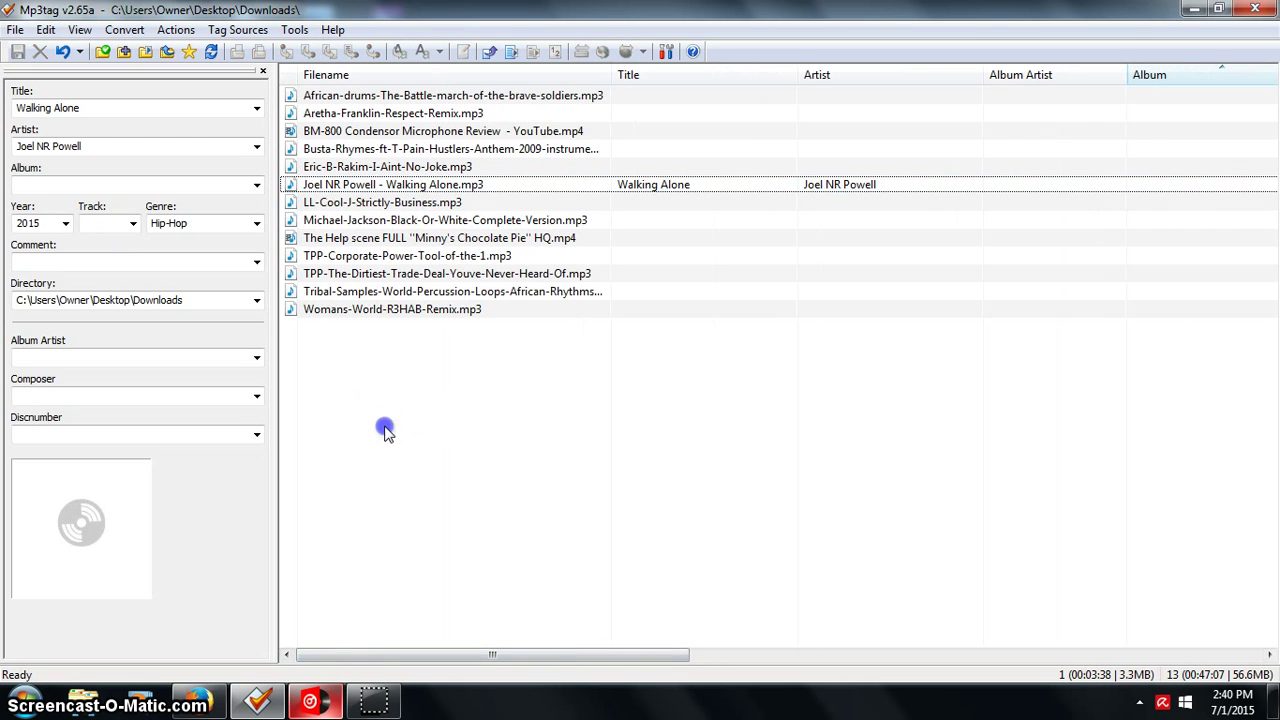
Step: Enter the artist's name as the album artist of the Walking Alone file and save the tag
click(33, 191)
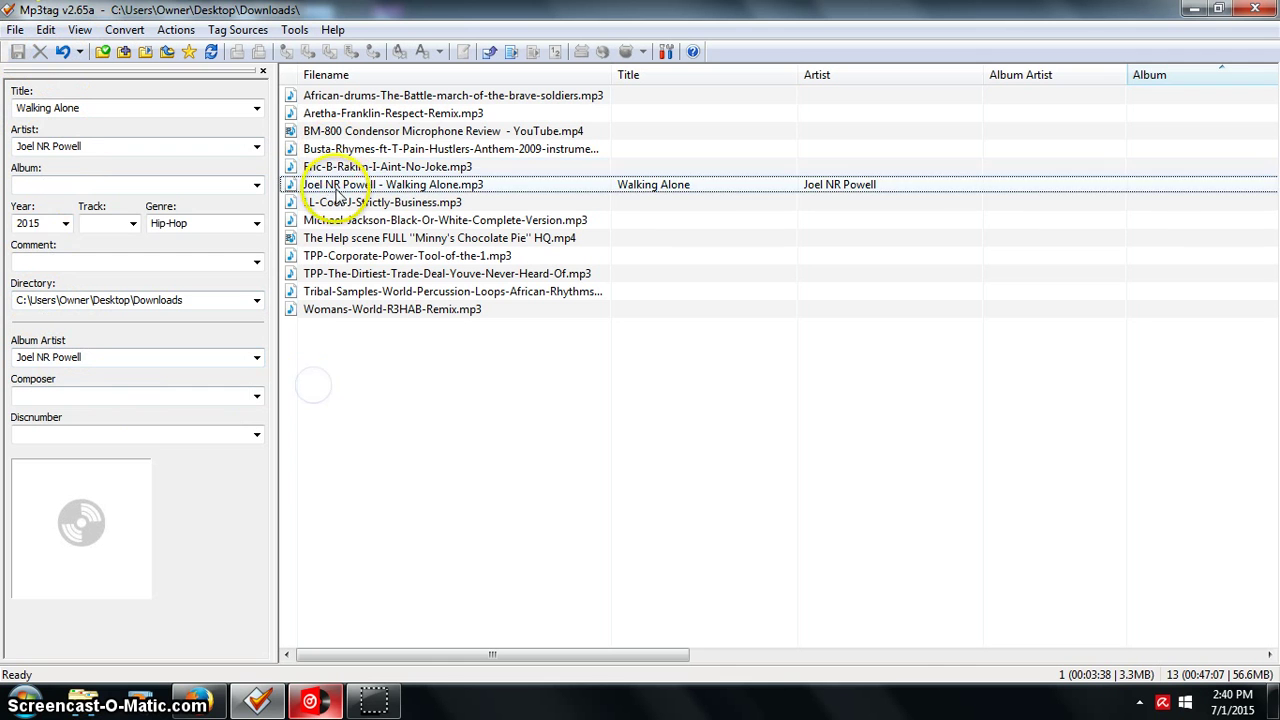
click(352, 168)
click(343, 184)
click(44, 360)
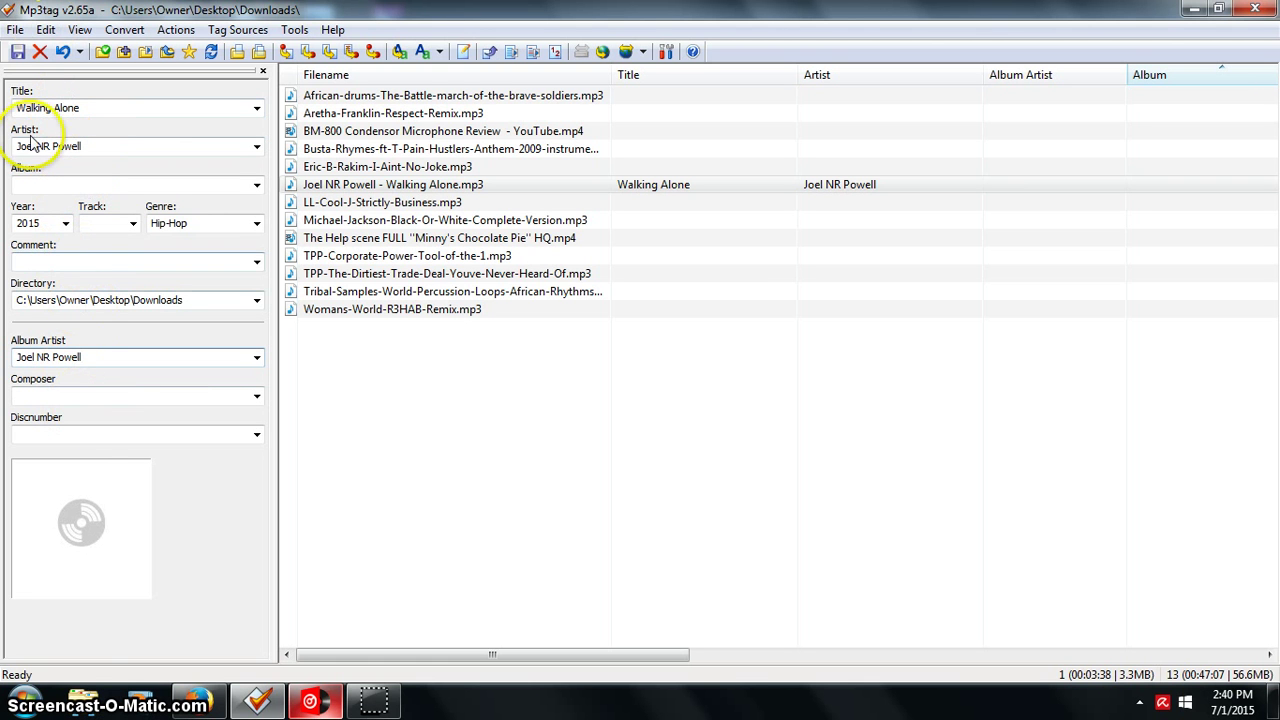
click(20, 54)
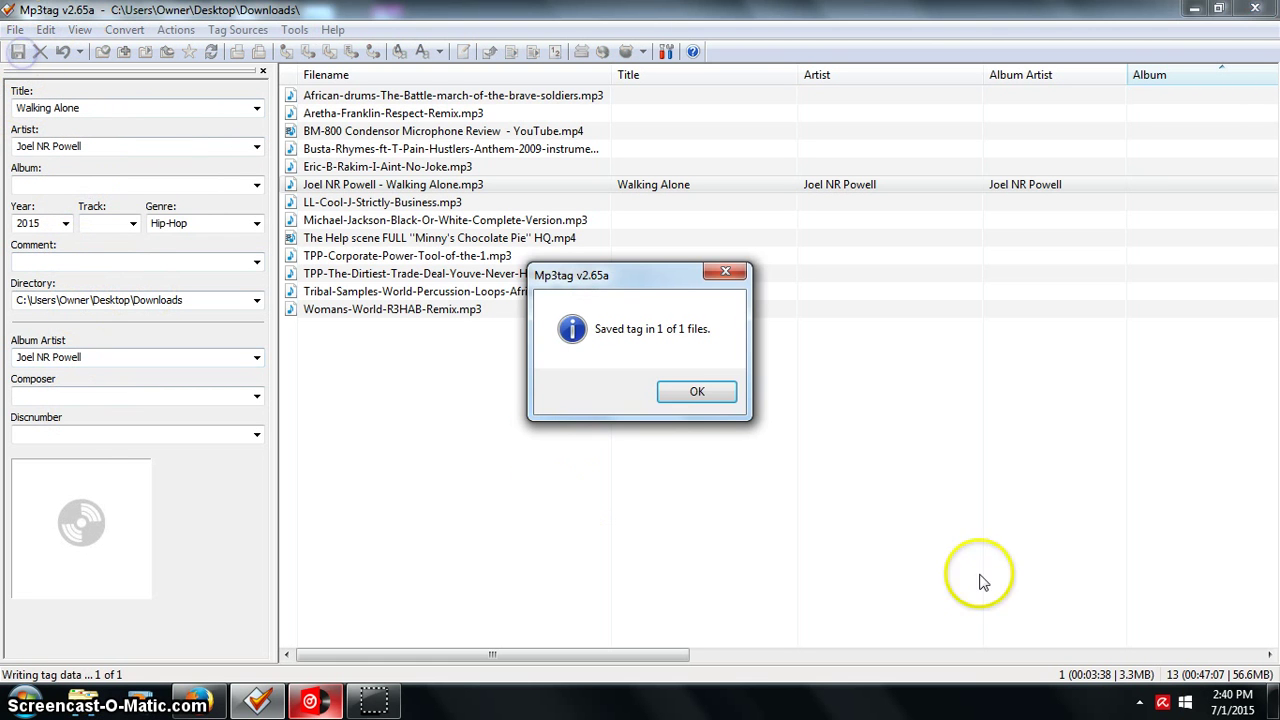
click(668, 392)
click(530, 582)
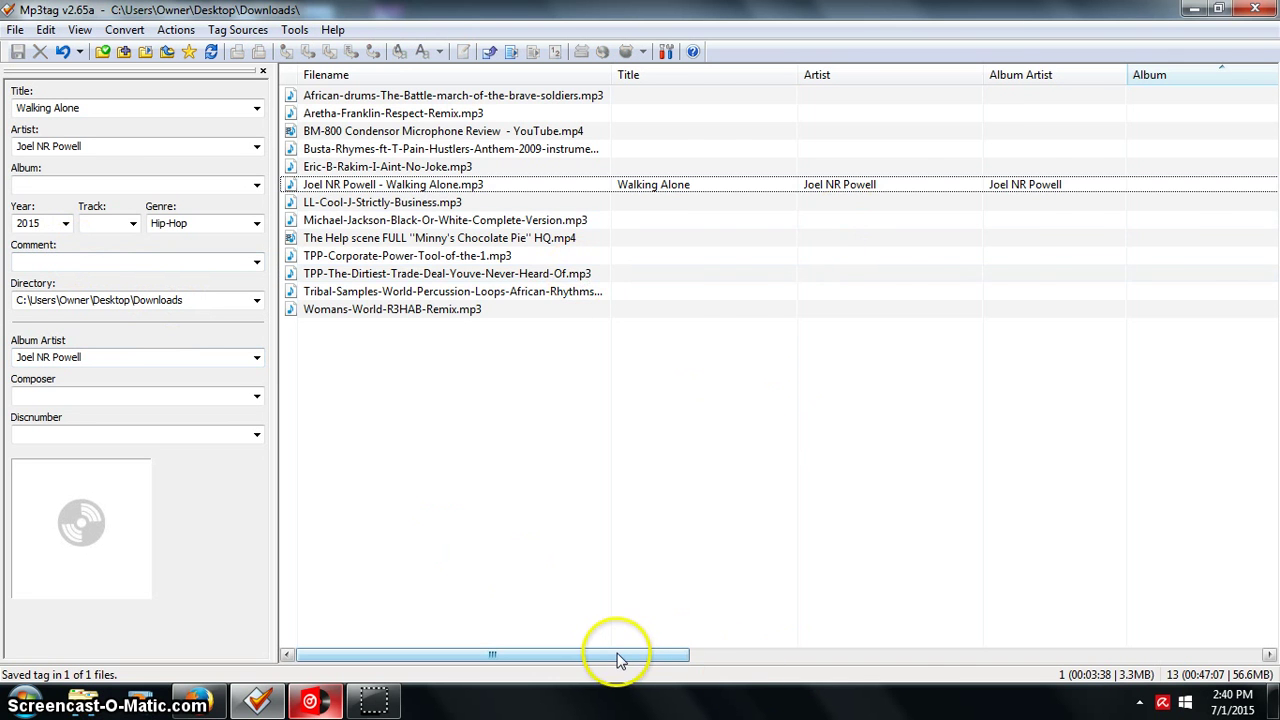
Step: Look at the Walking Alone entry in VirtualDJ's file list and deck once more and return to Mp3tag
drag(620, 660, 363, 657)
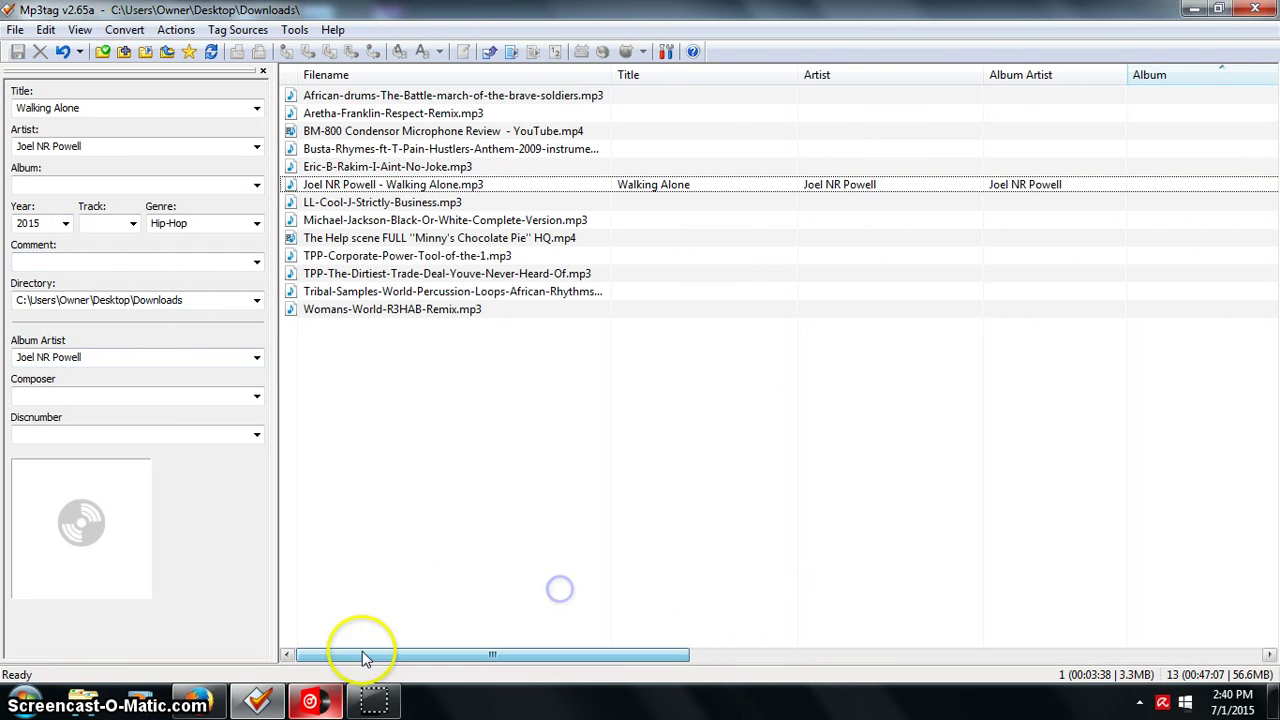
click(327, 702)
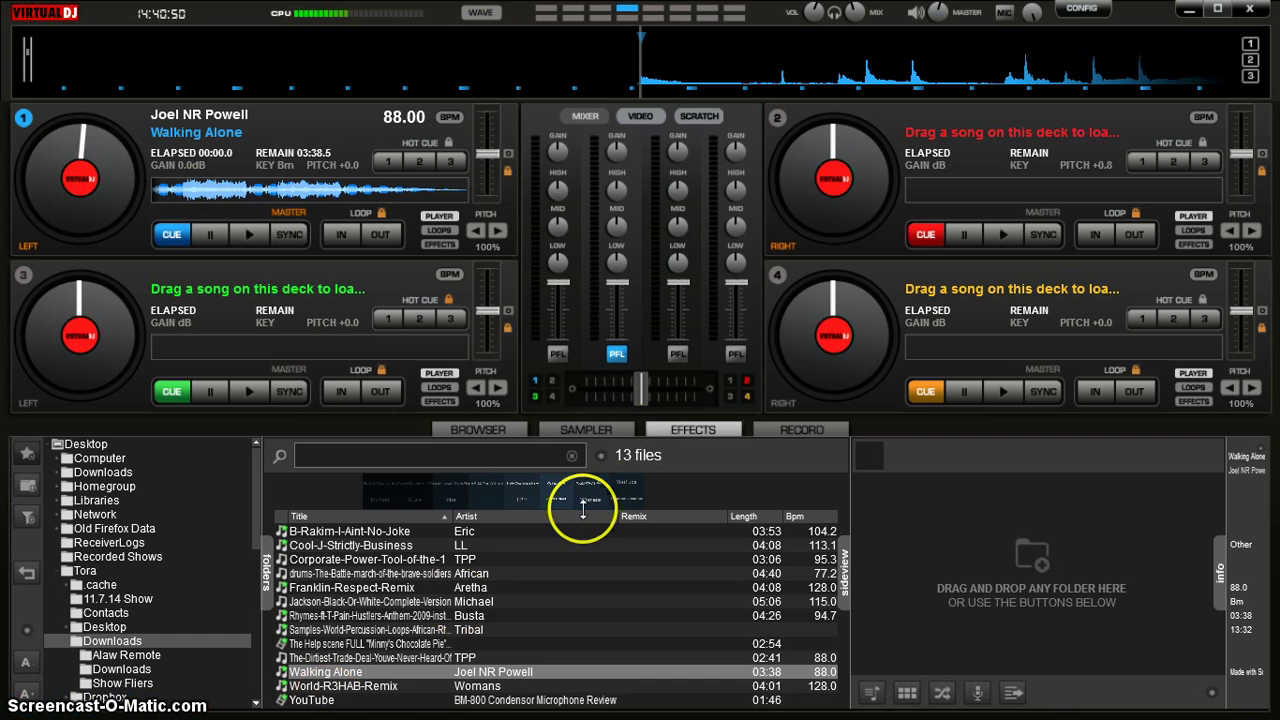
click(1195, 8)
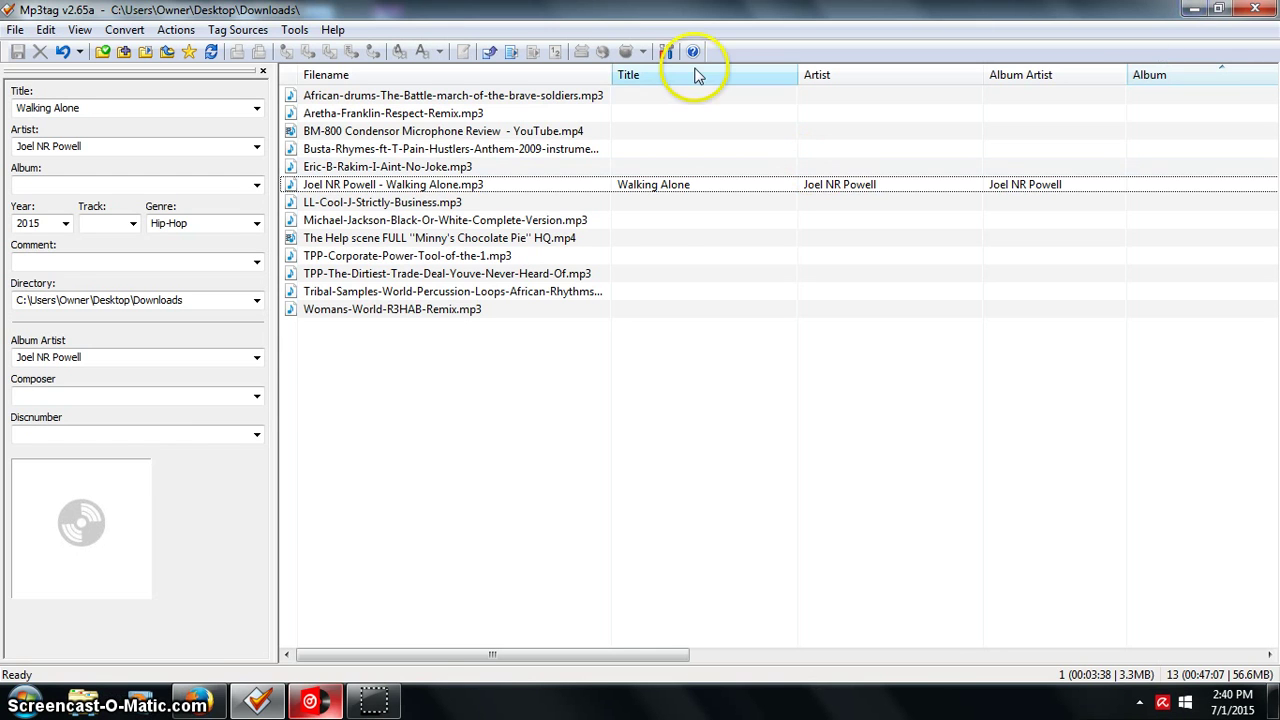
Step: Switch to Firefox and examine the recently played tracks and their album covers in Centova Cast
click(200, 701)
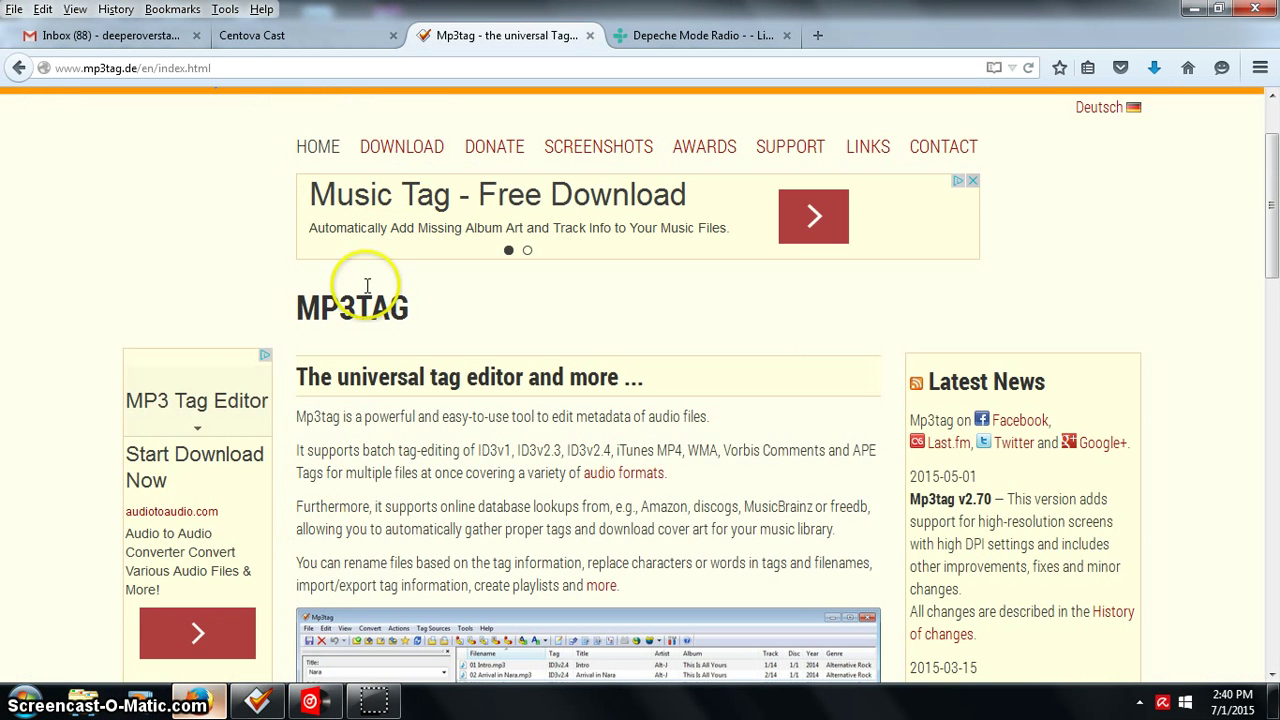
click(265, 35)
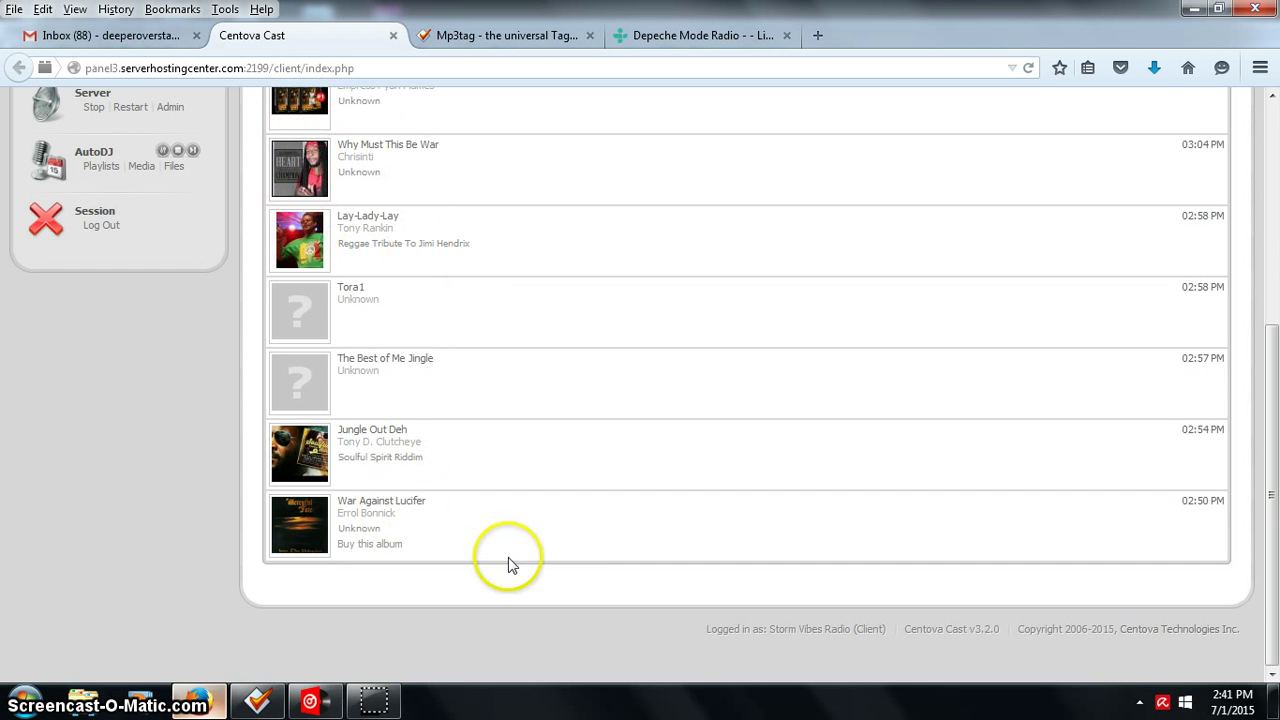
scroll(548, 552, up, 2)
scroll(548, 552, down, 2)
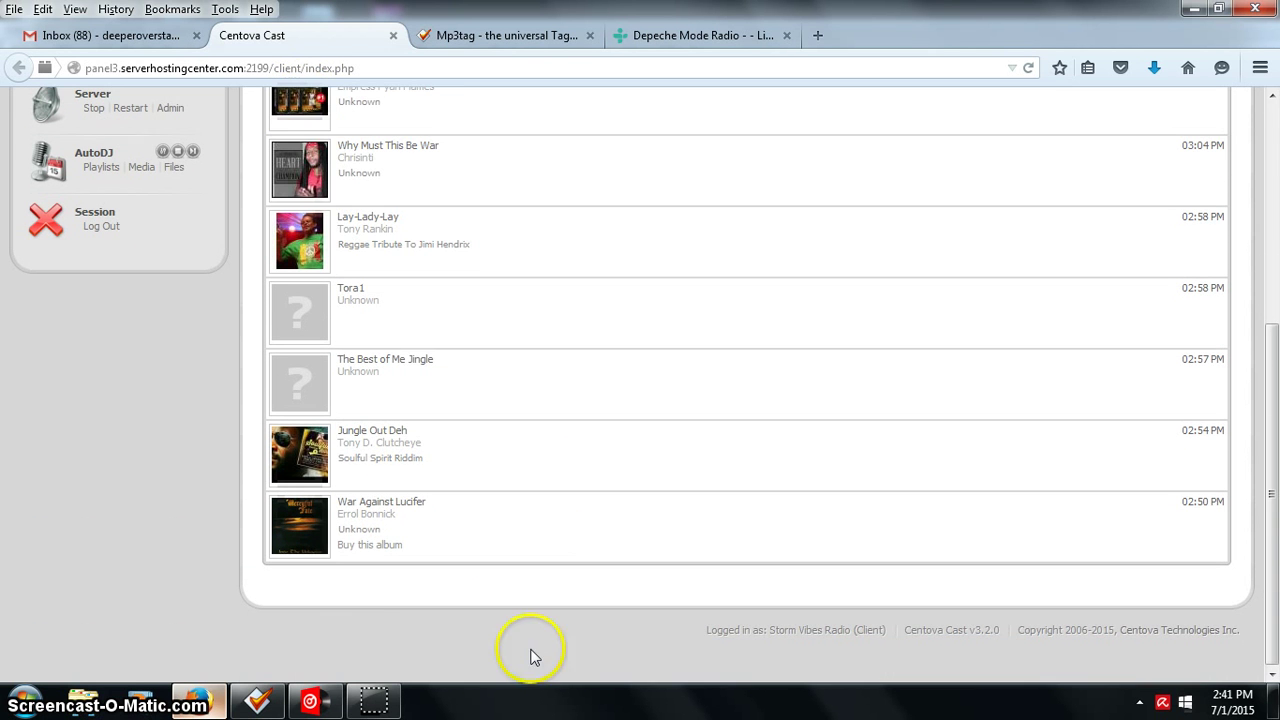
Step: Examine the album covers and artist details on the TuneIn page of Depeche Mode Radio
click(705, 35)
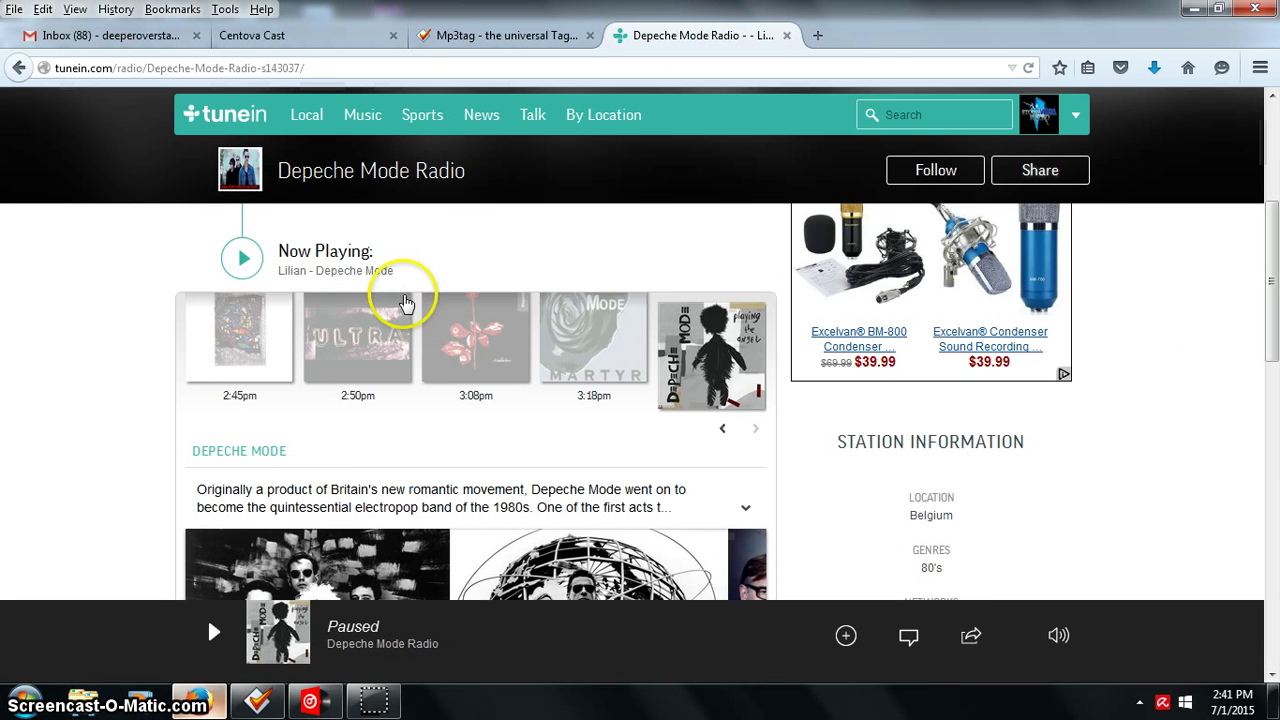
scroll(366, 449, down, 2)
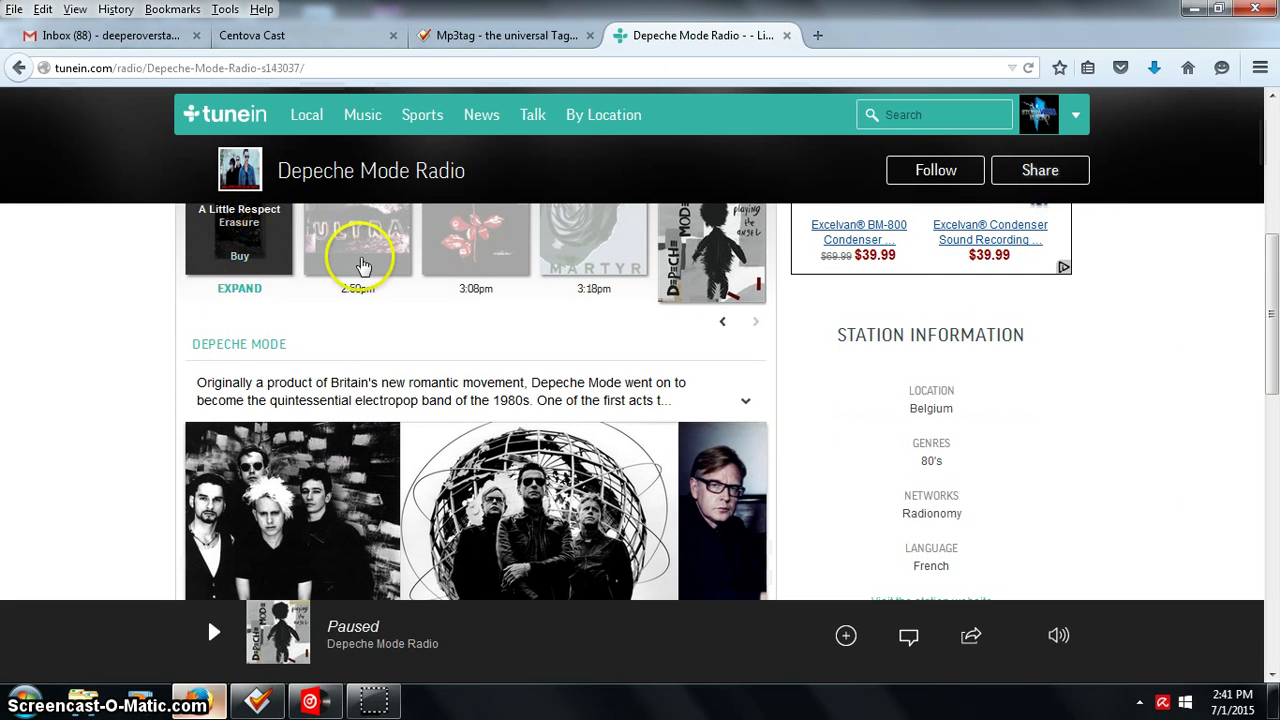
Step: Look over the album covers in TuneIn and in Centova Cast's recent tracks again, and show the Mp3tag website
mouse_move(720, 272)
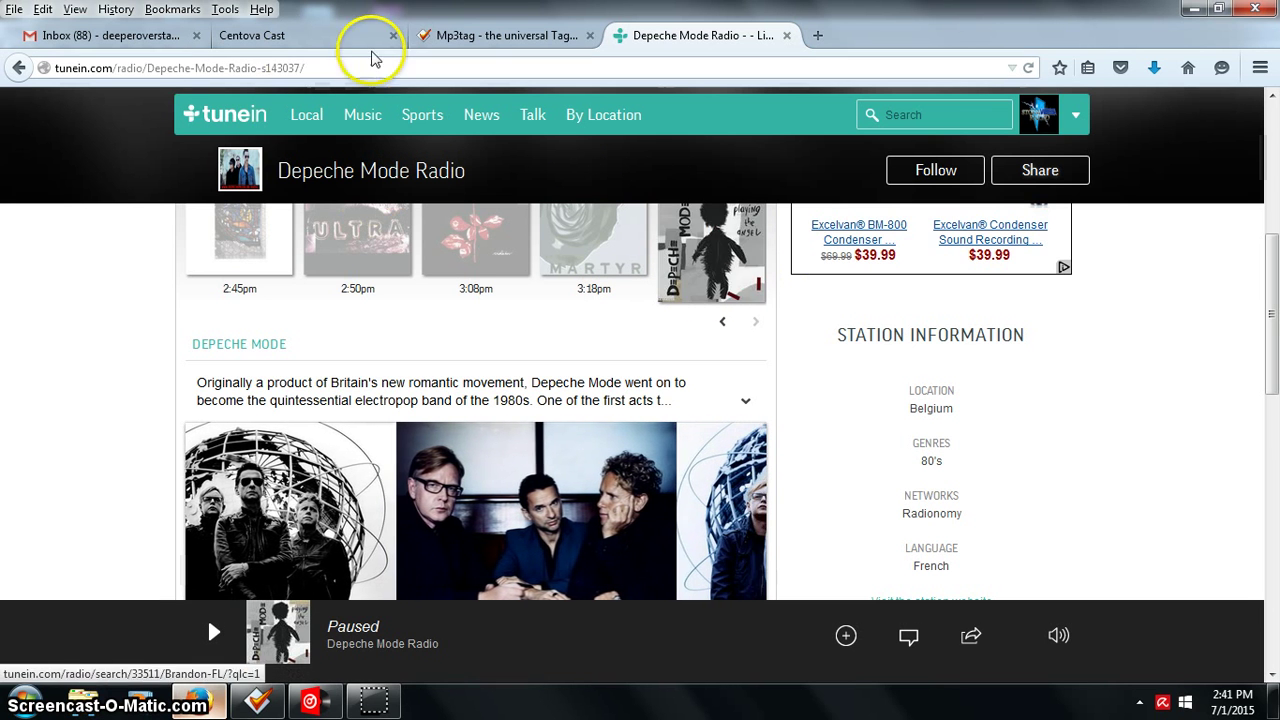
click(362, 38)
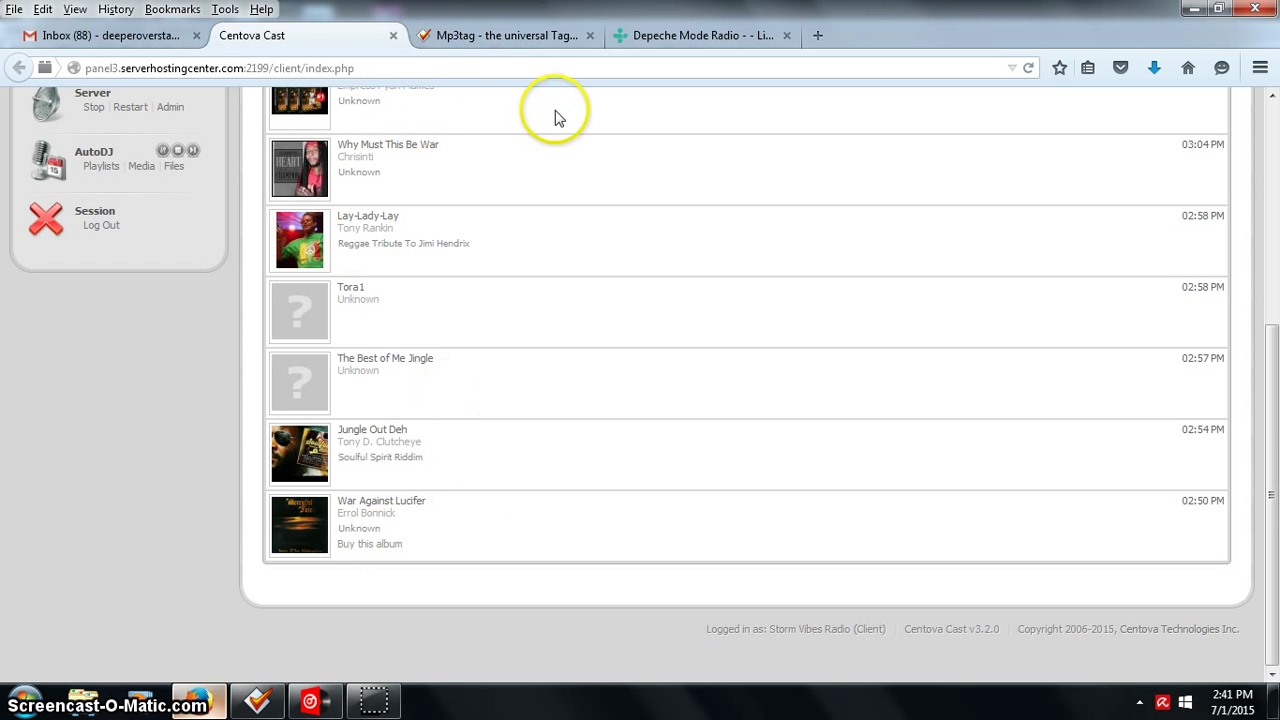
scroll(696, 182, up, 2)
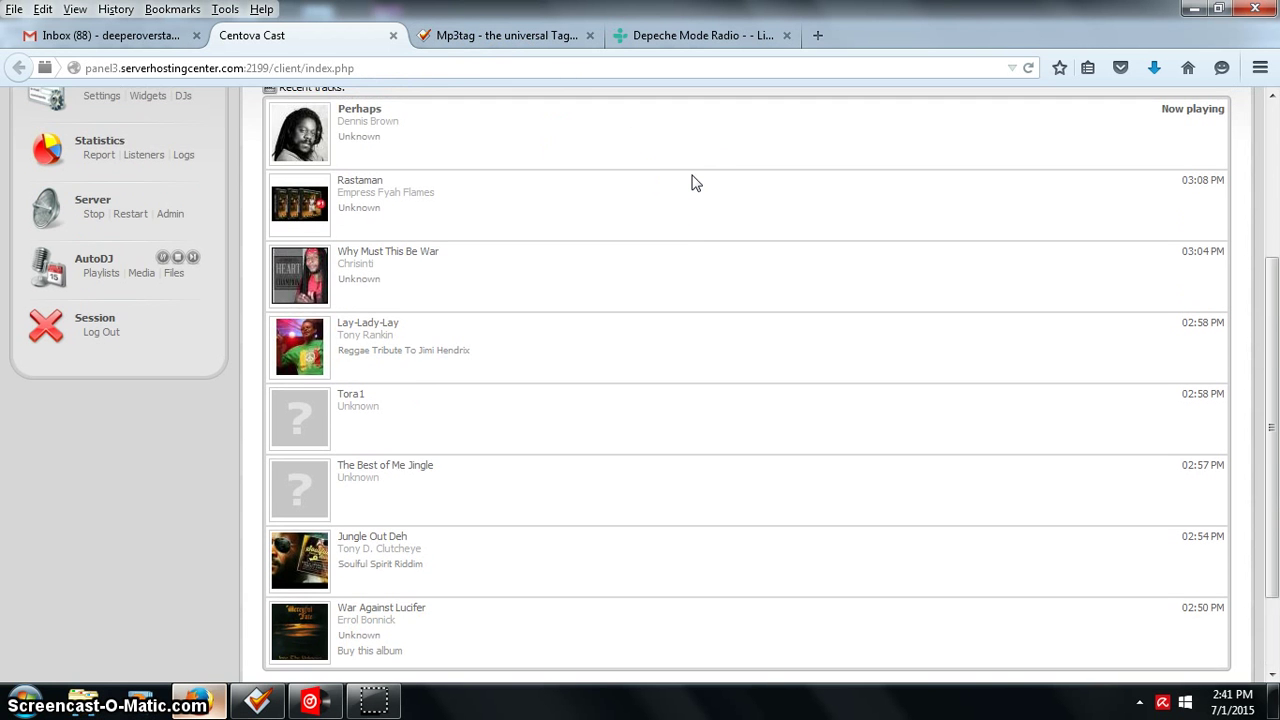
scroll(696, 182, down, 1)
scroll(696, 182, up, 4)
scroll(607, 258, down, 5)
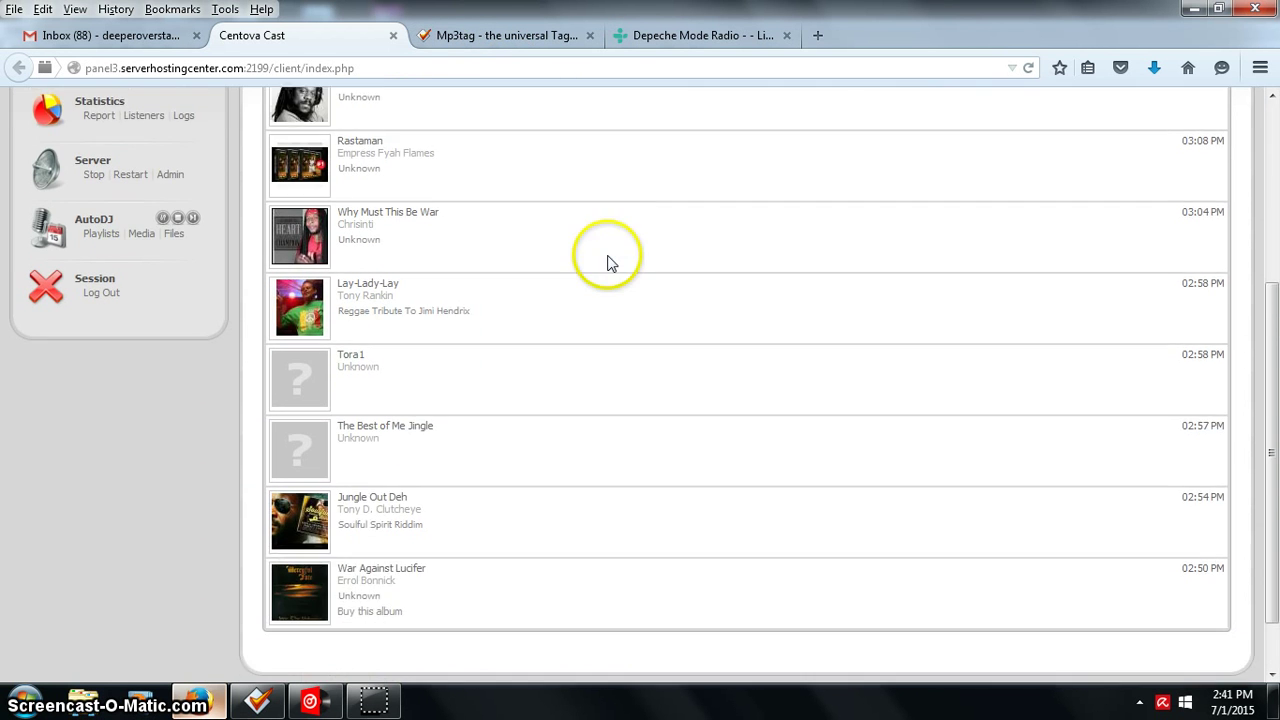
click(519, 40)
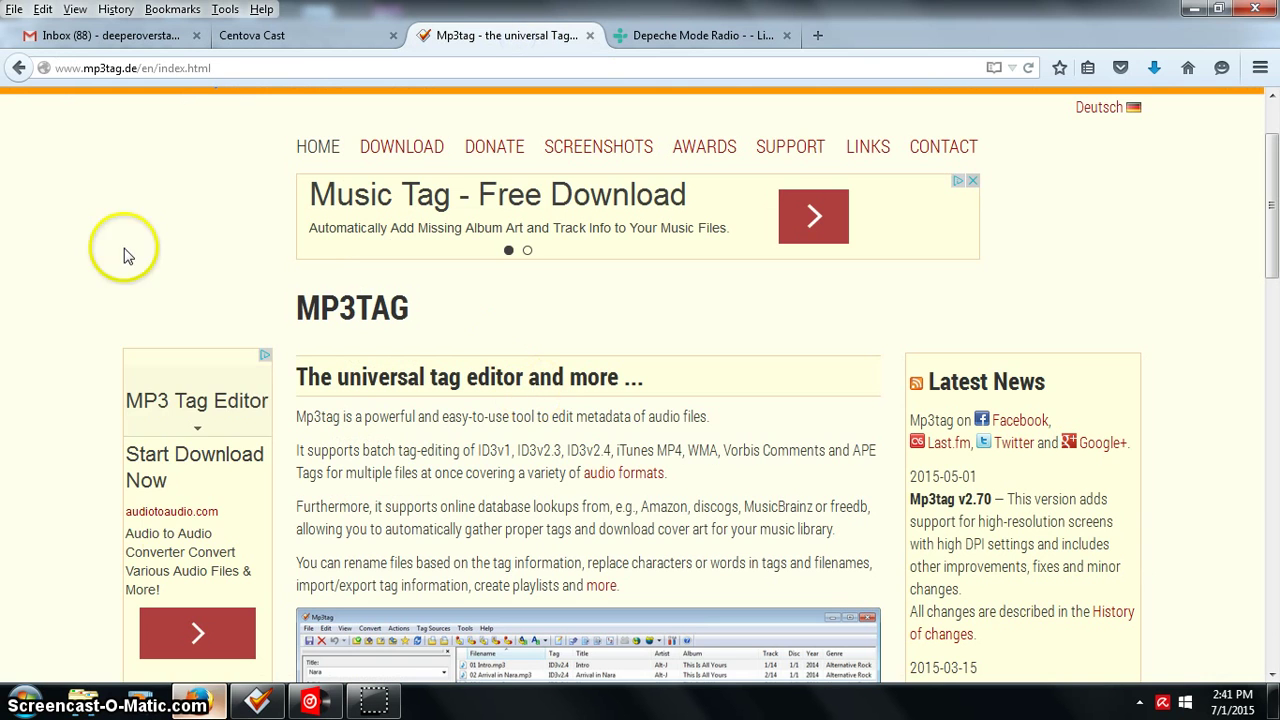
Step: Switch to Mp3tag, start adding a cover to the Walking Alone file and browse to GRAPHICS, People - Artists - Musicians on My Passport (G:)
click(260, 703)
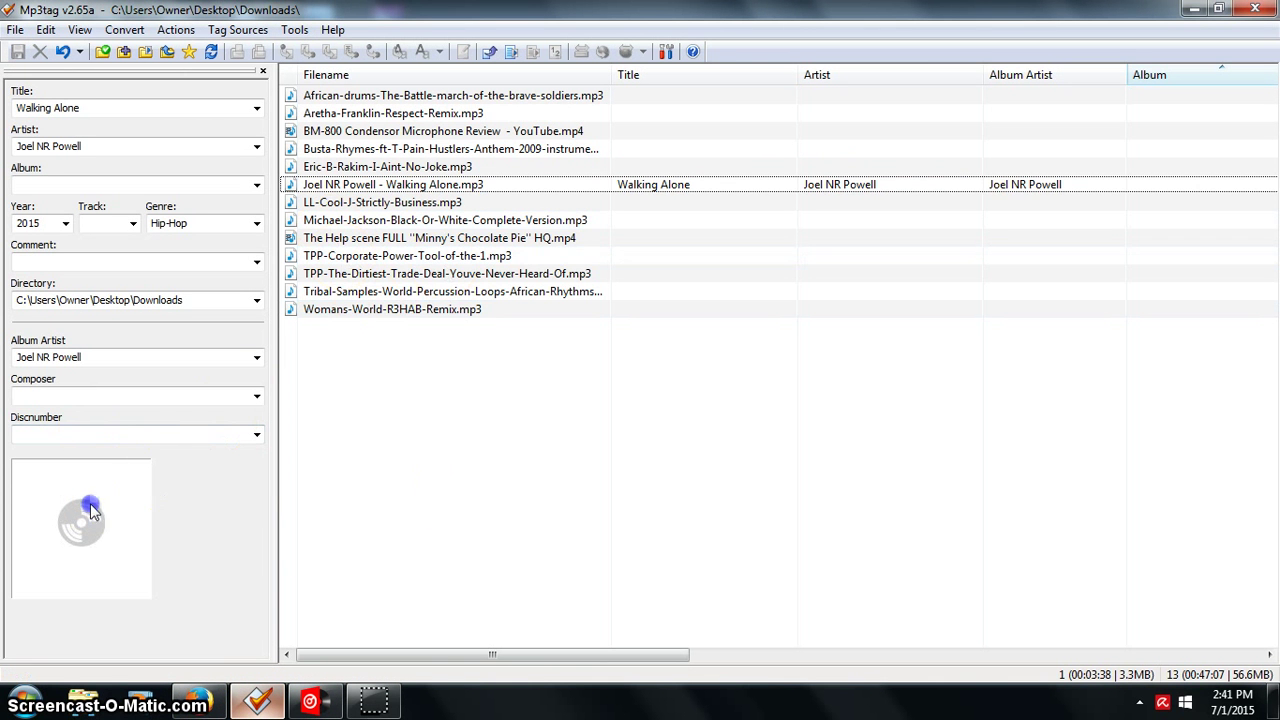
click(58, 498)
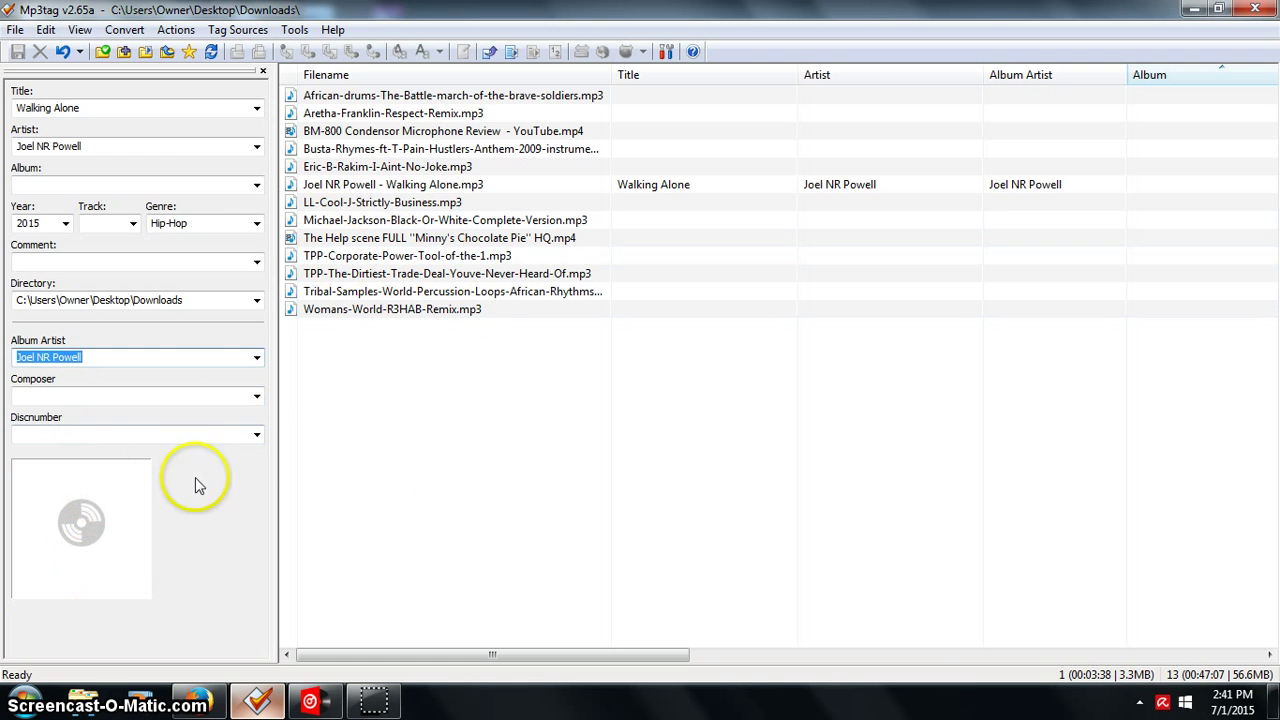
click(330, 184)
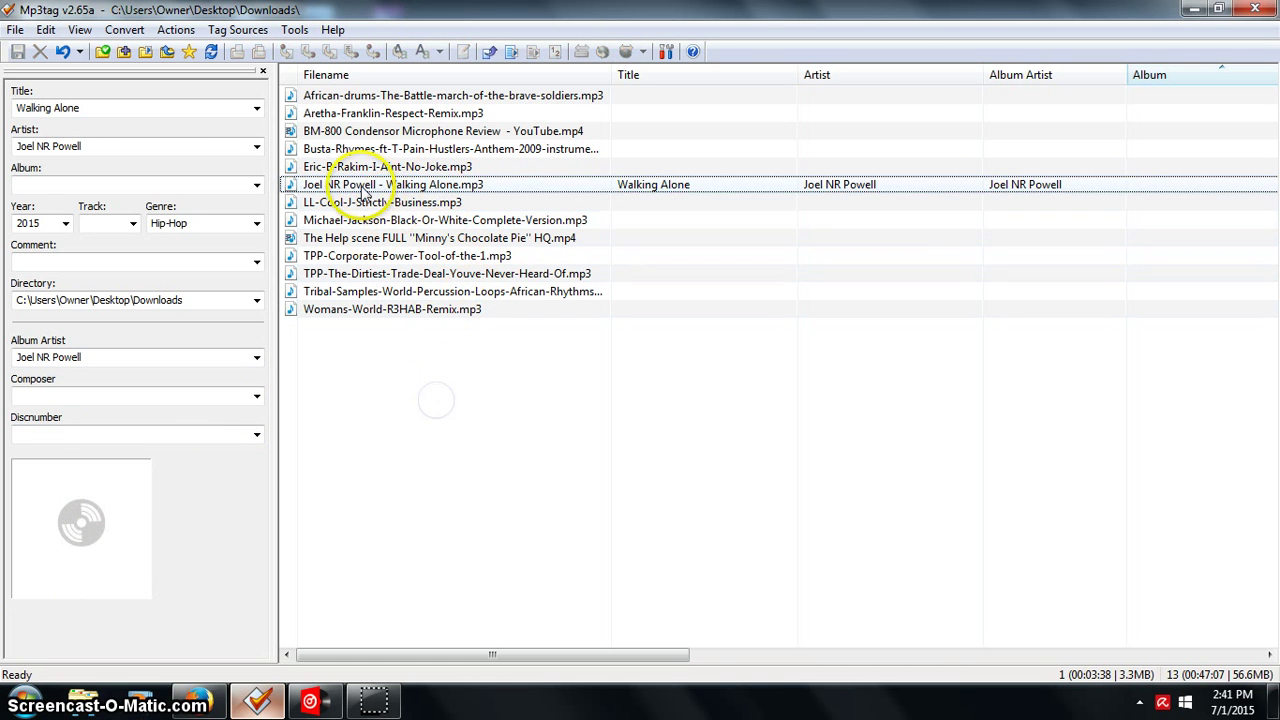
right_click(145, 545)
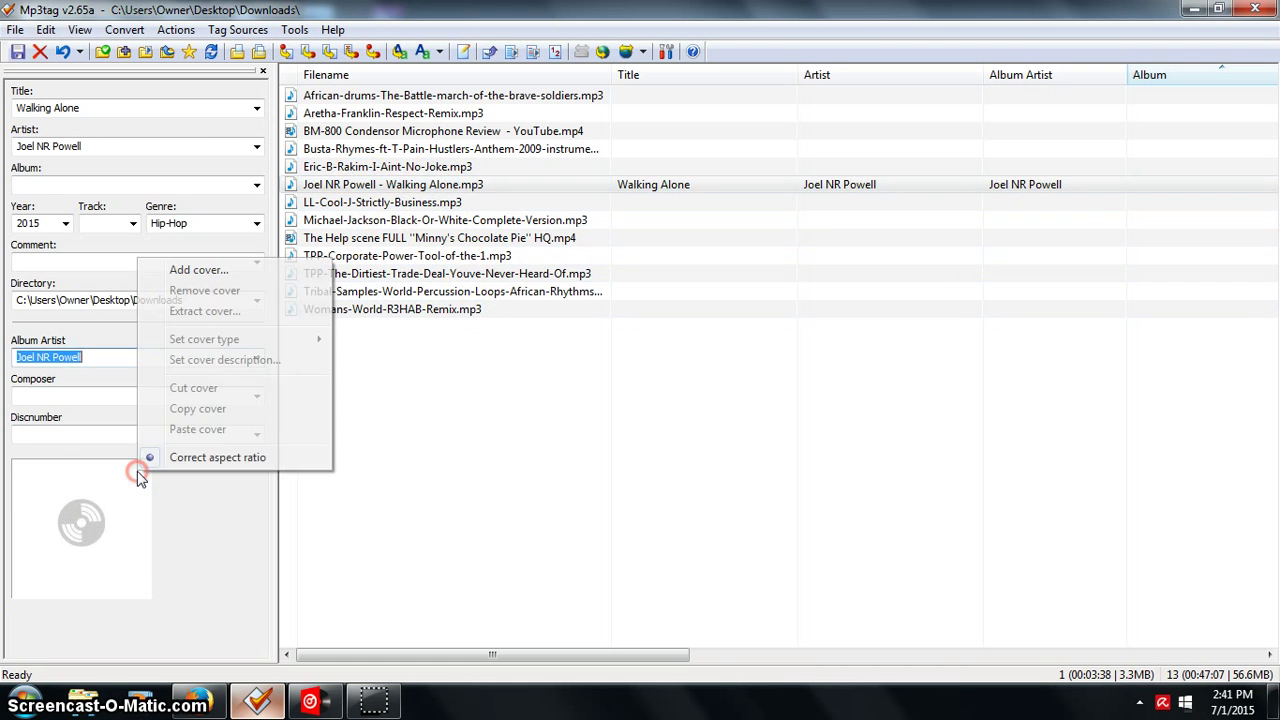
click(218, 269)
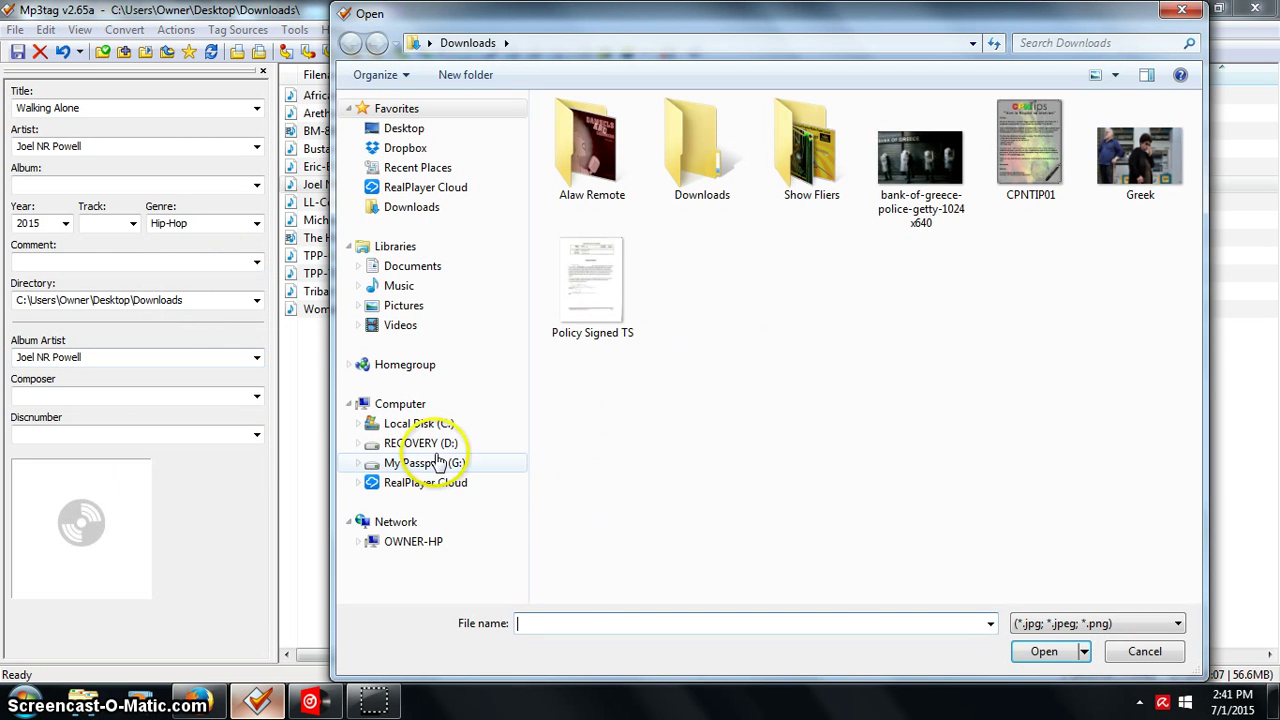
click(445, 463)
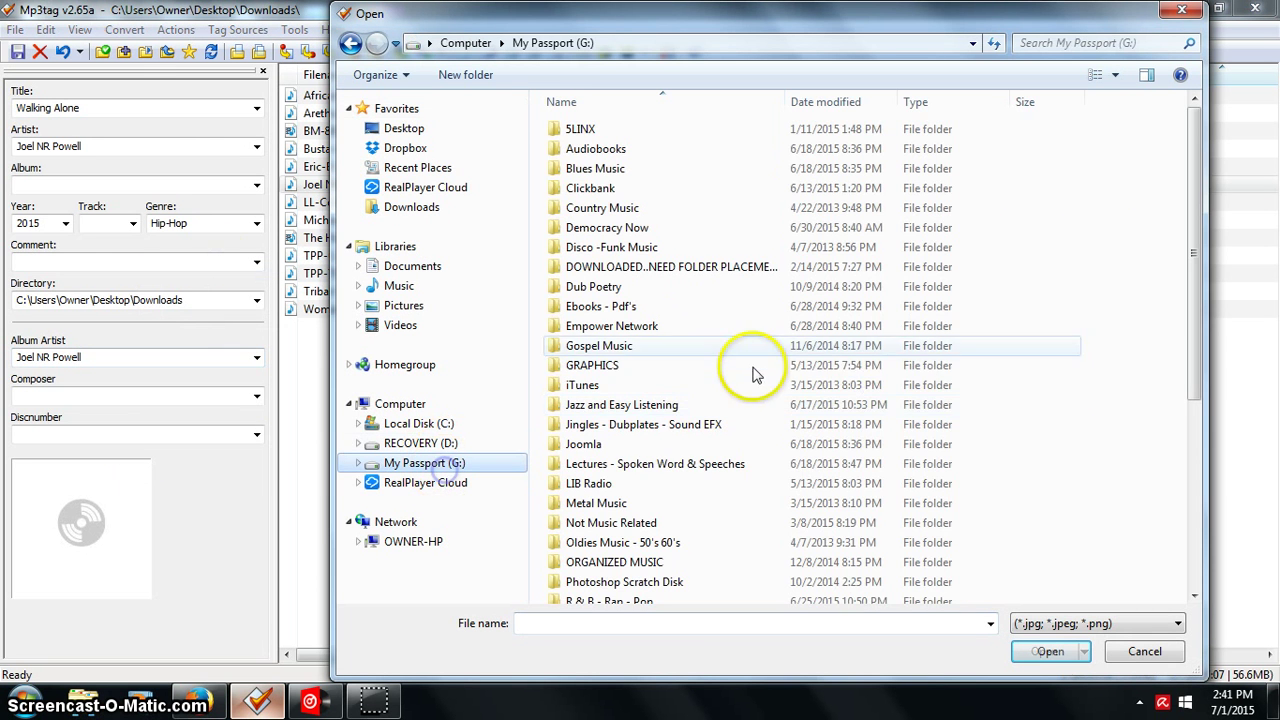
double_click(600, 365)
double_click(636, 400)
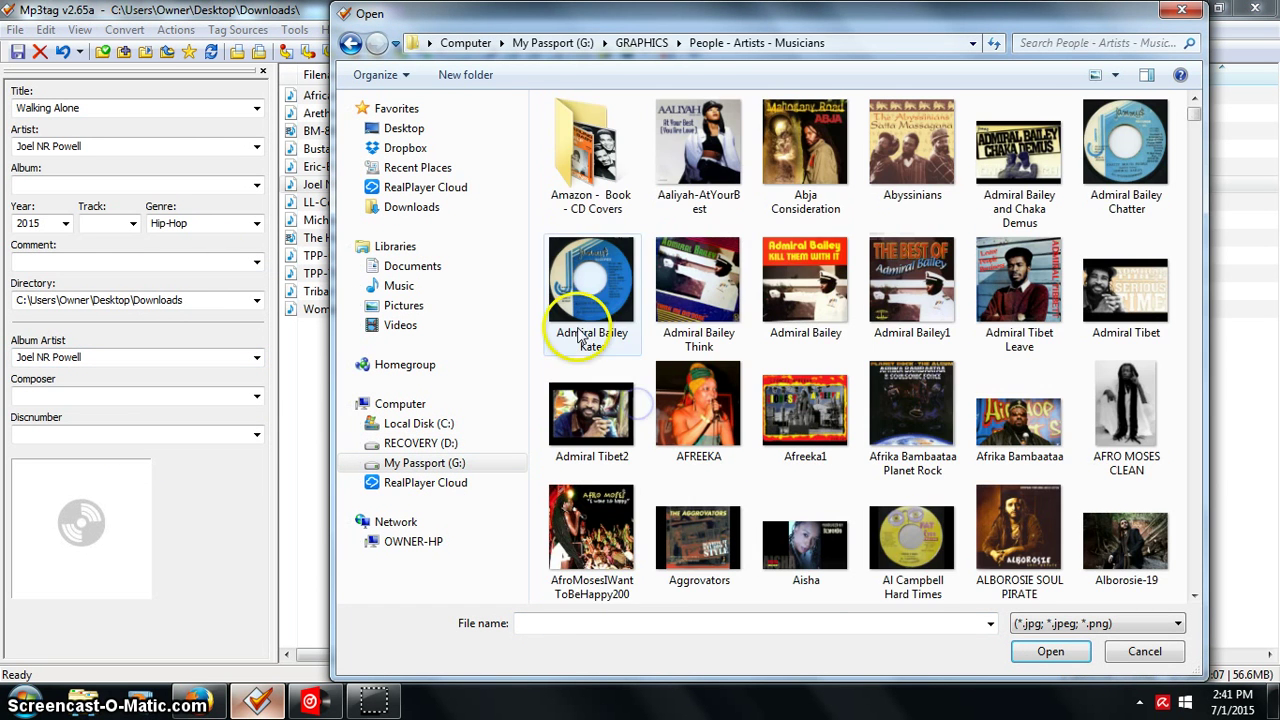
Step: Pick the artist's Walking Alone image from the People - Artists - Musicians folder as the file's cover and save the tag
click(578, 333)
key(o)
key(BackSpace)
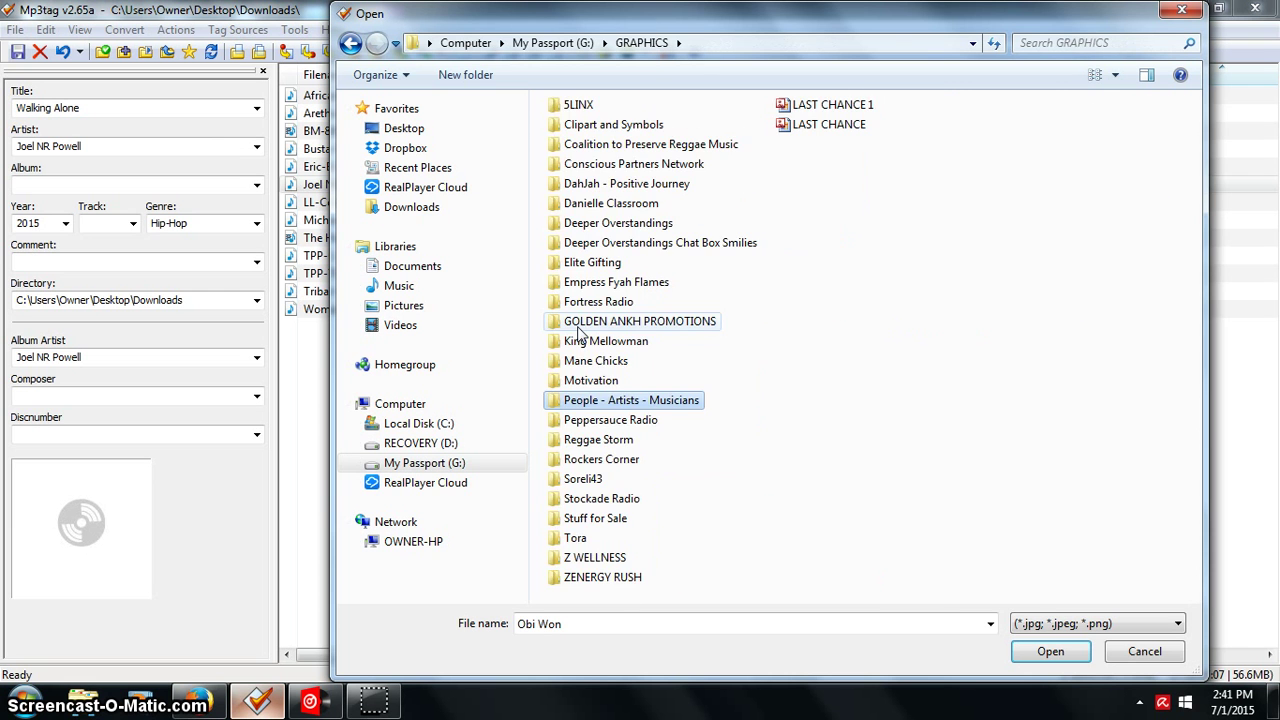
double_click(588, 402)
click(572, 333)
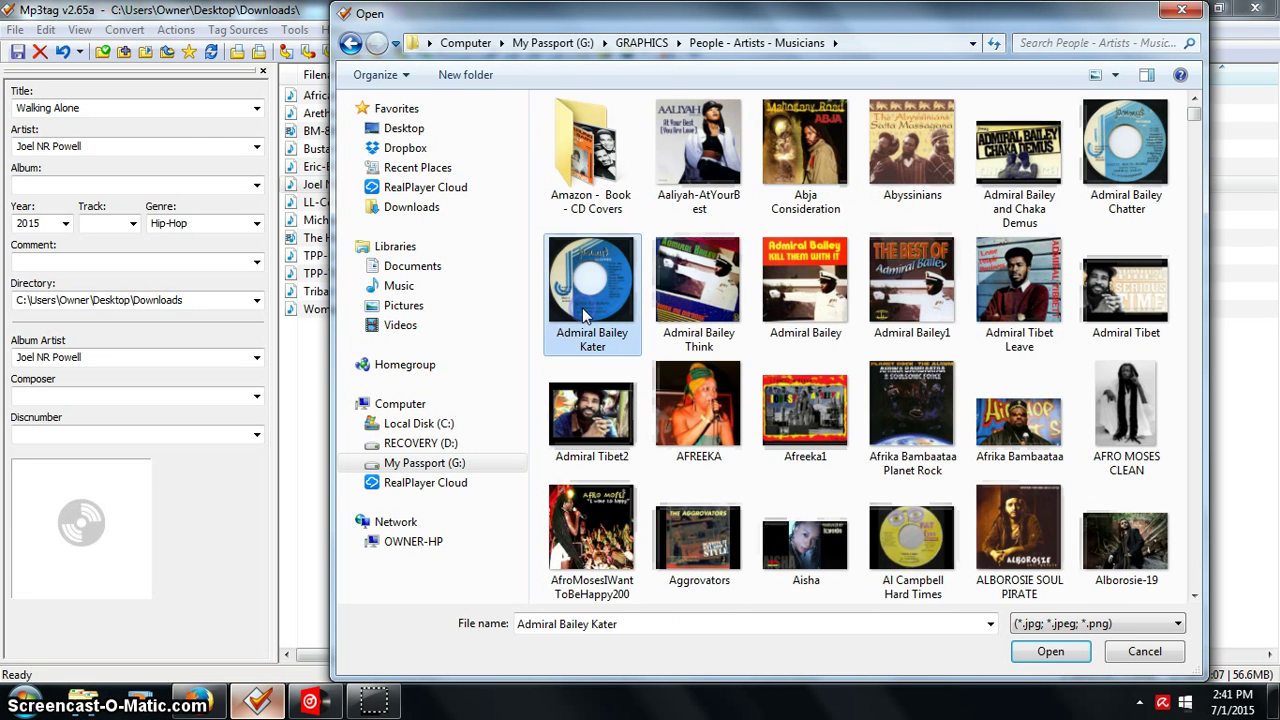
text(joe)
double_click(1130, 142)
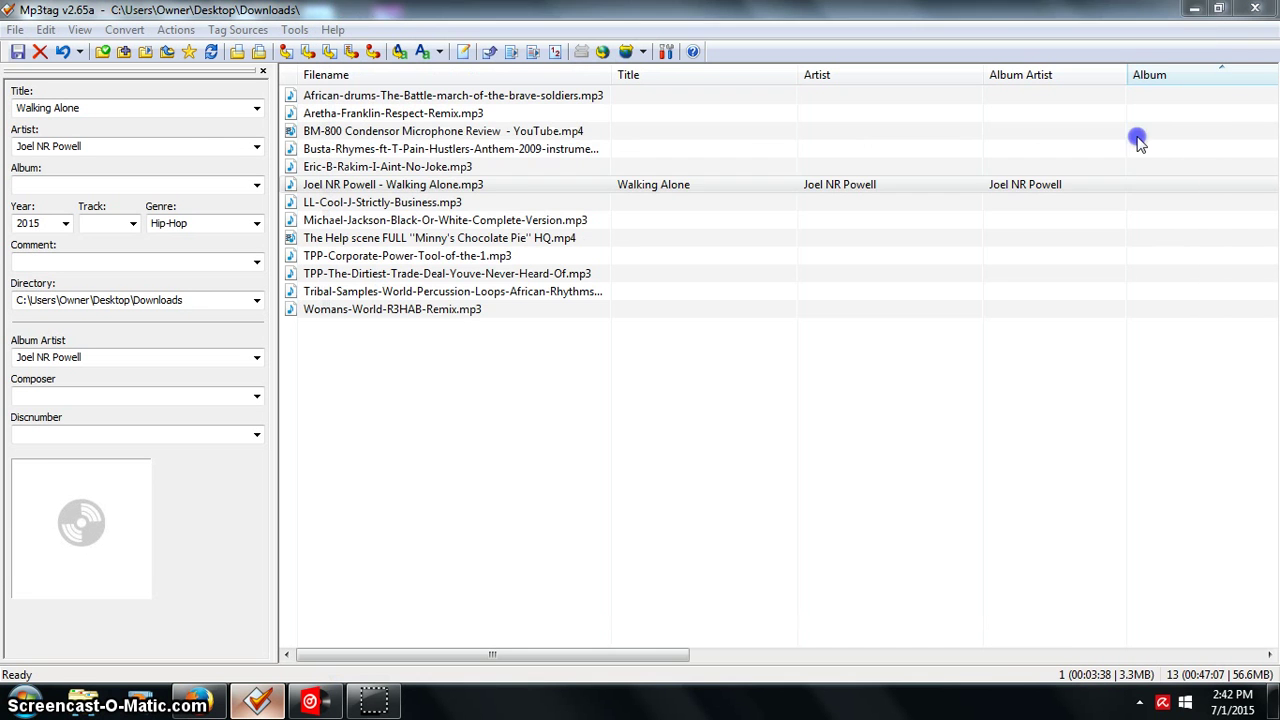
click(15, 51)
click(694, 396)
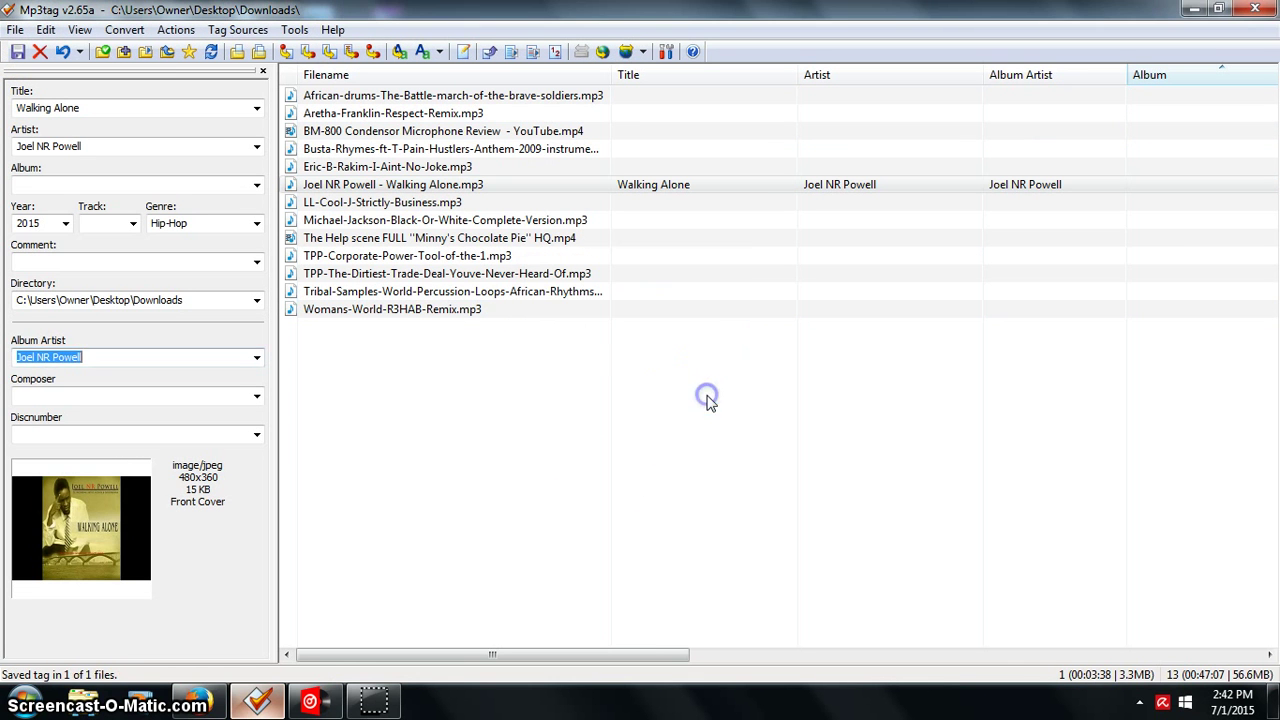
Step: Switch to Firefox, look at Centova Cast's recent tracks once more and return to Mp3tag
click(212, 705)
click(322, 40)
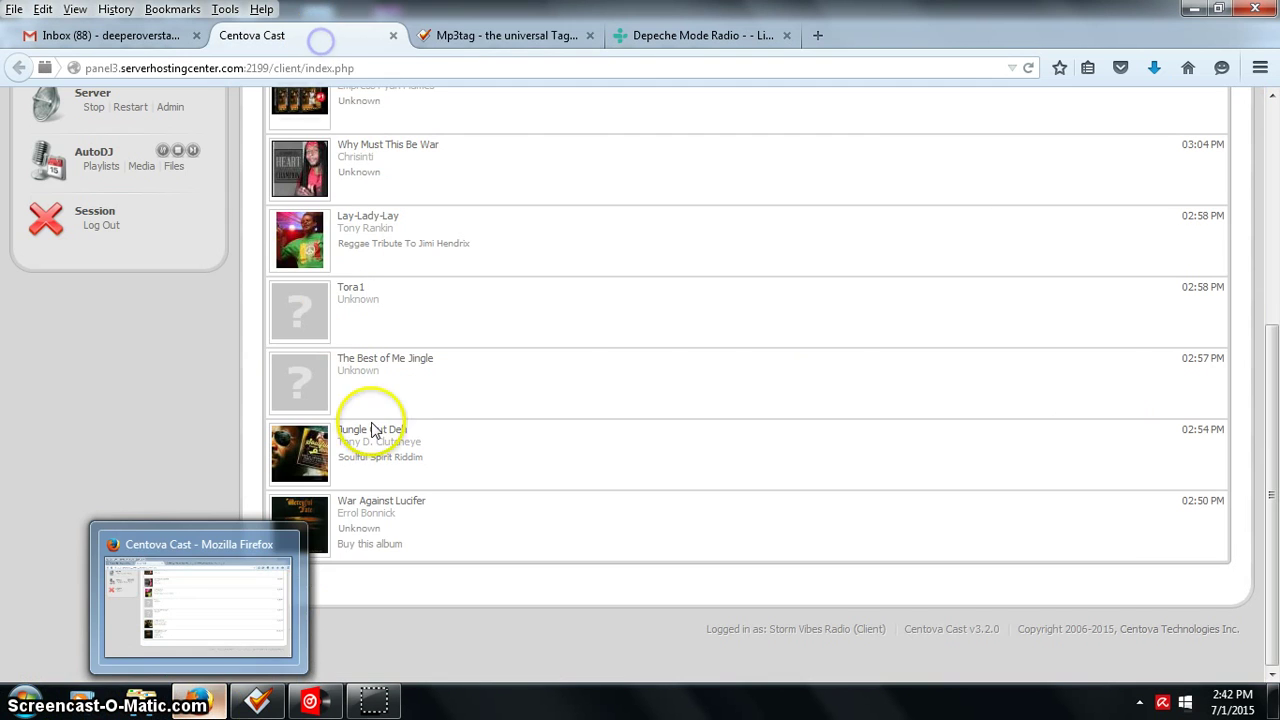
click(258, 702)
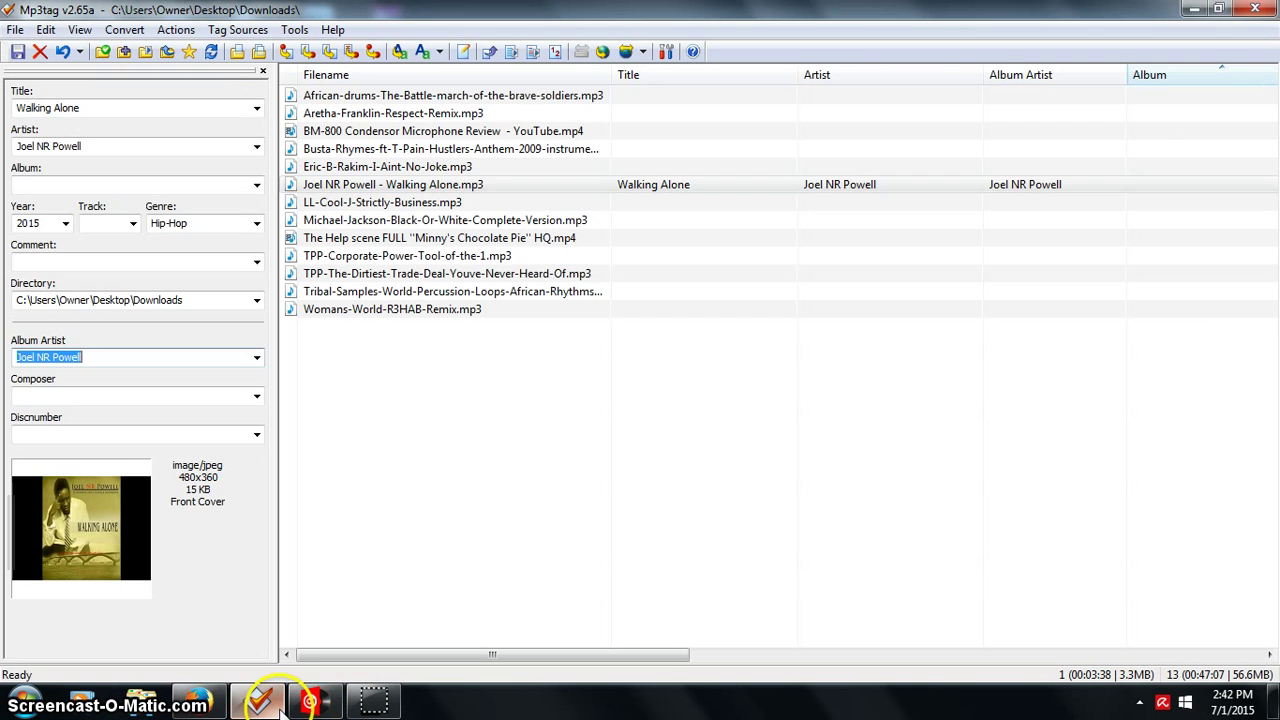
click(513, 497)
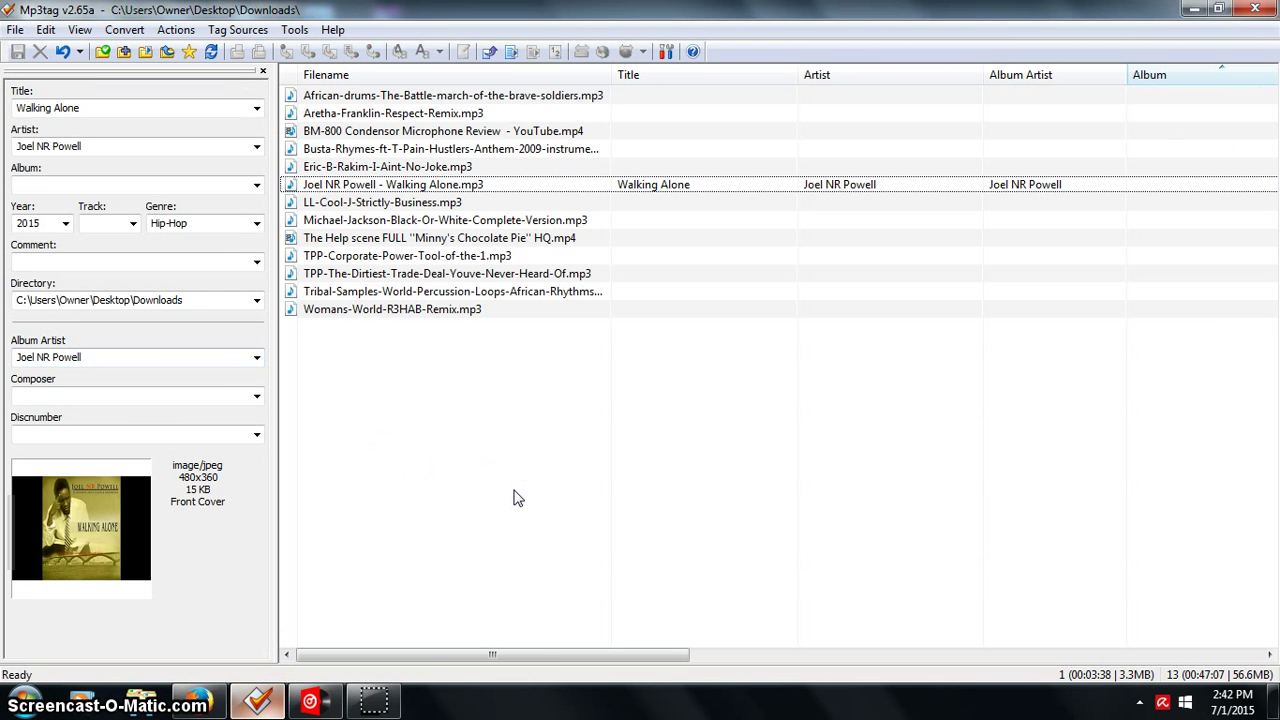
click(544, 410)
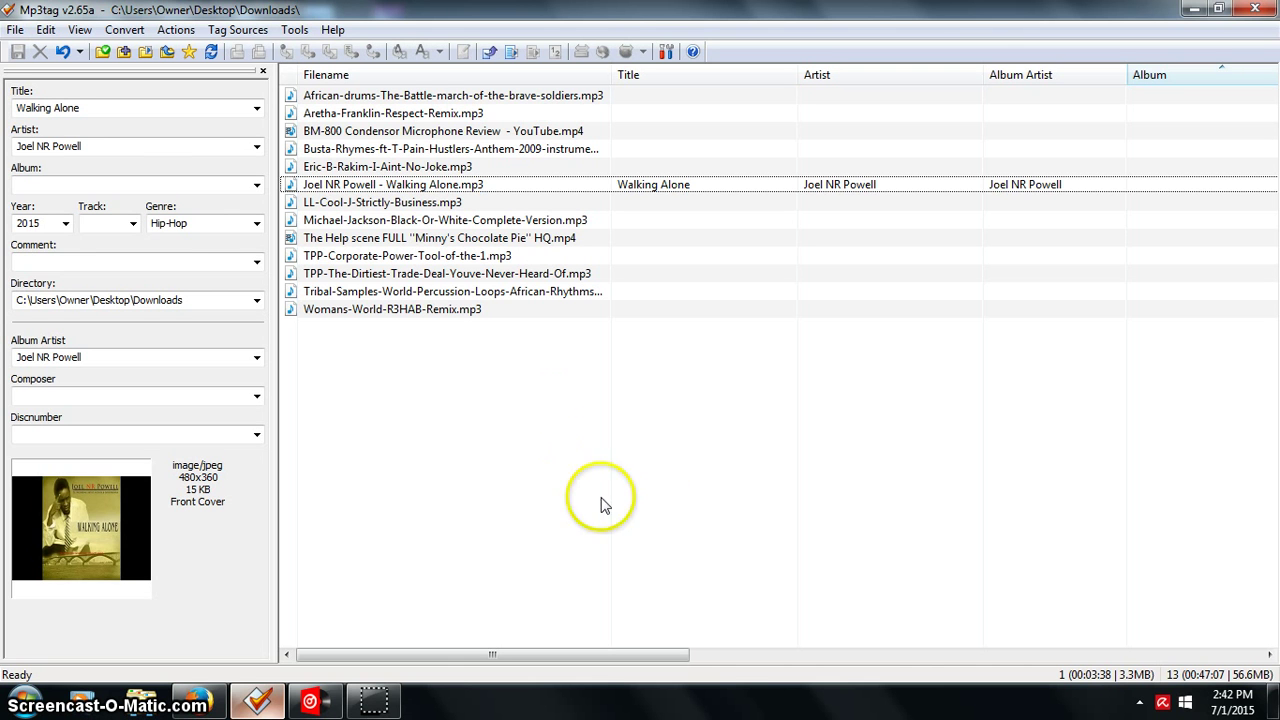
click(628, 464)
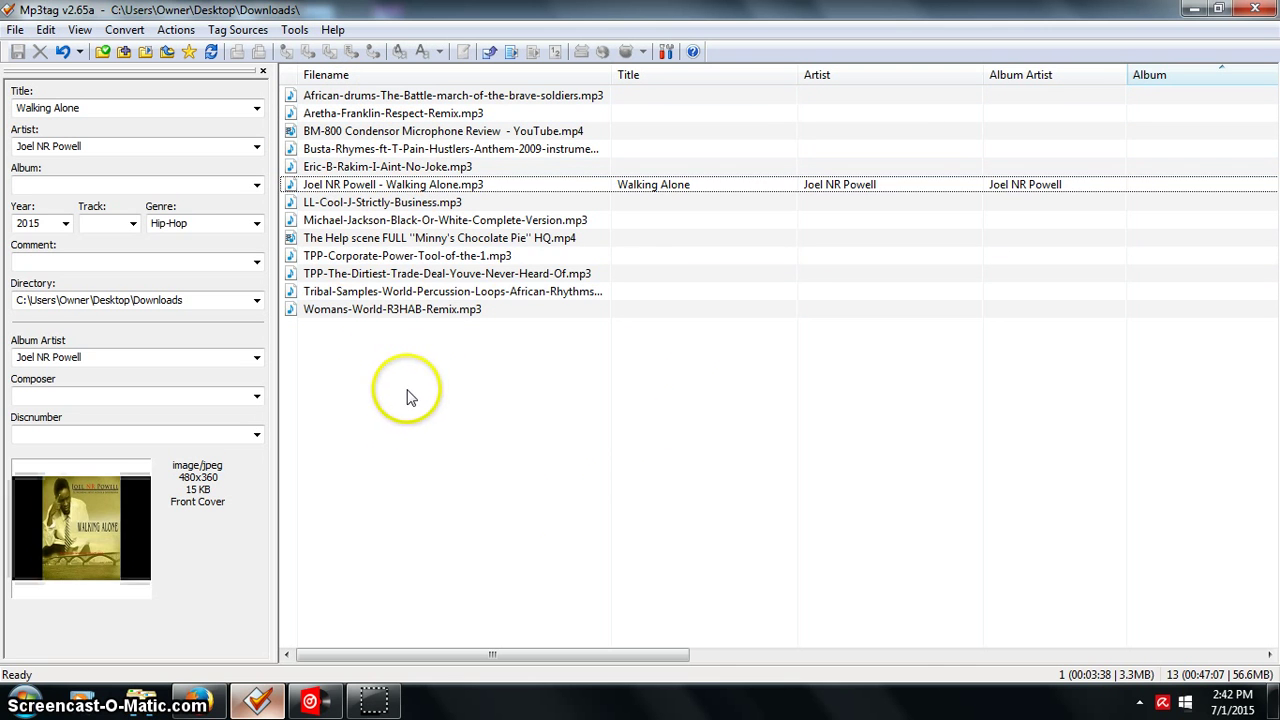
Step: Select all files in the Downloads list and clear the selection
drag(390, 357, 420, 403)
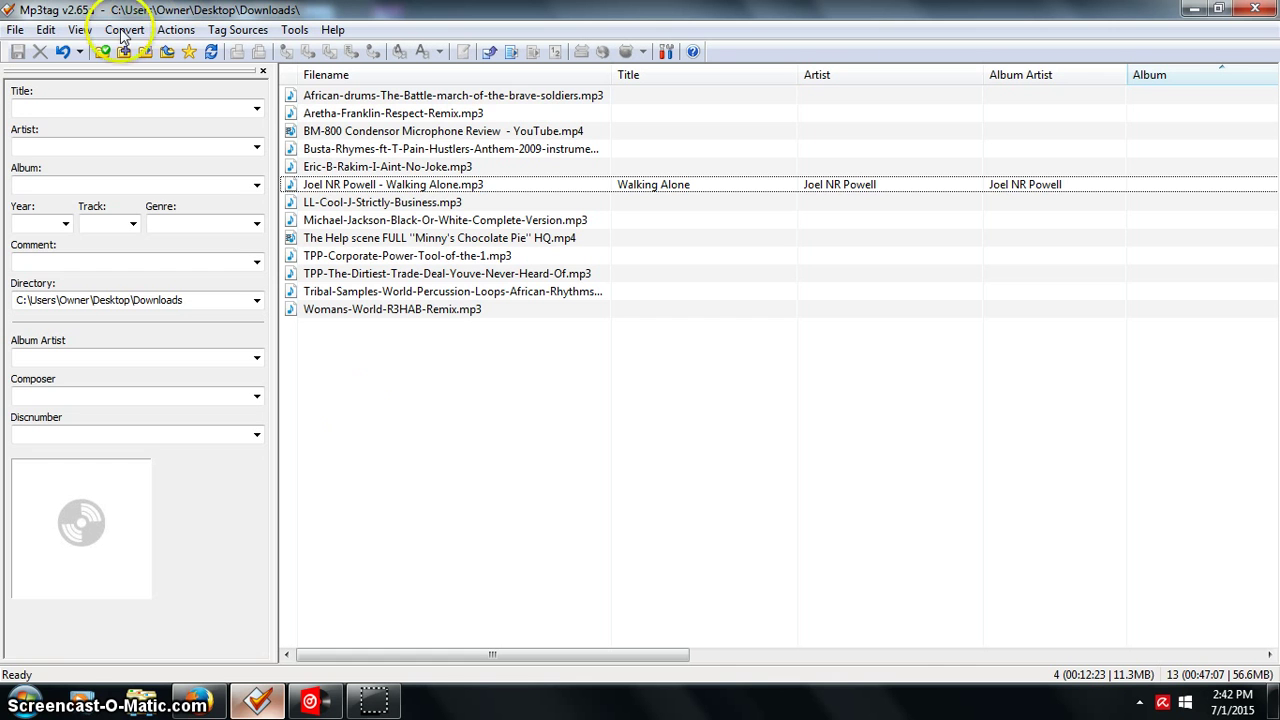
click(46, 30)
click(155, 249)
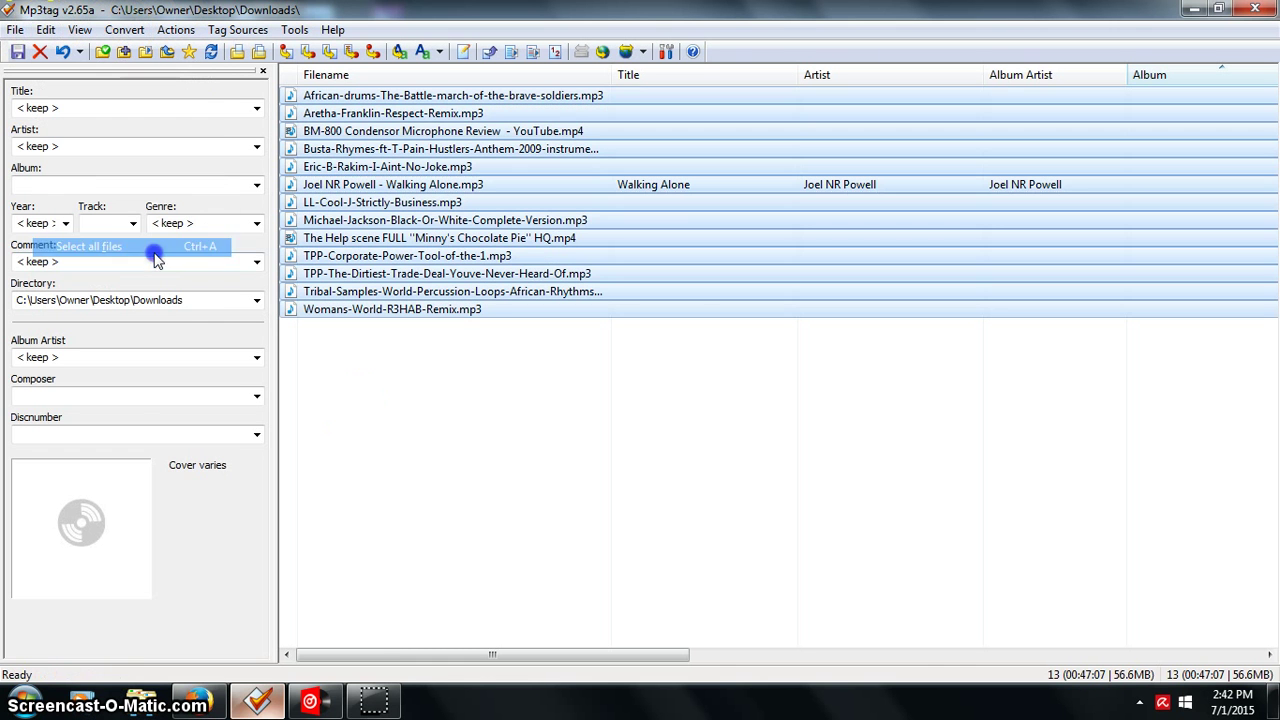
click(524, 487)
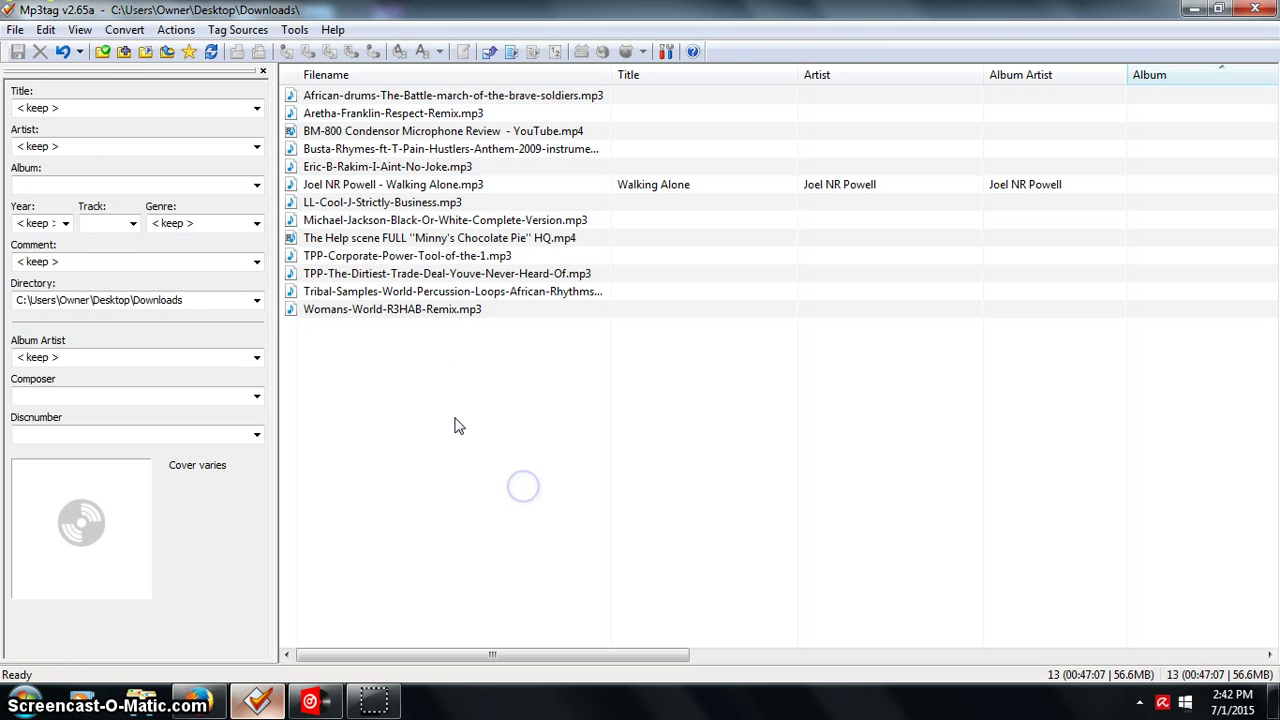
click(46, 30)
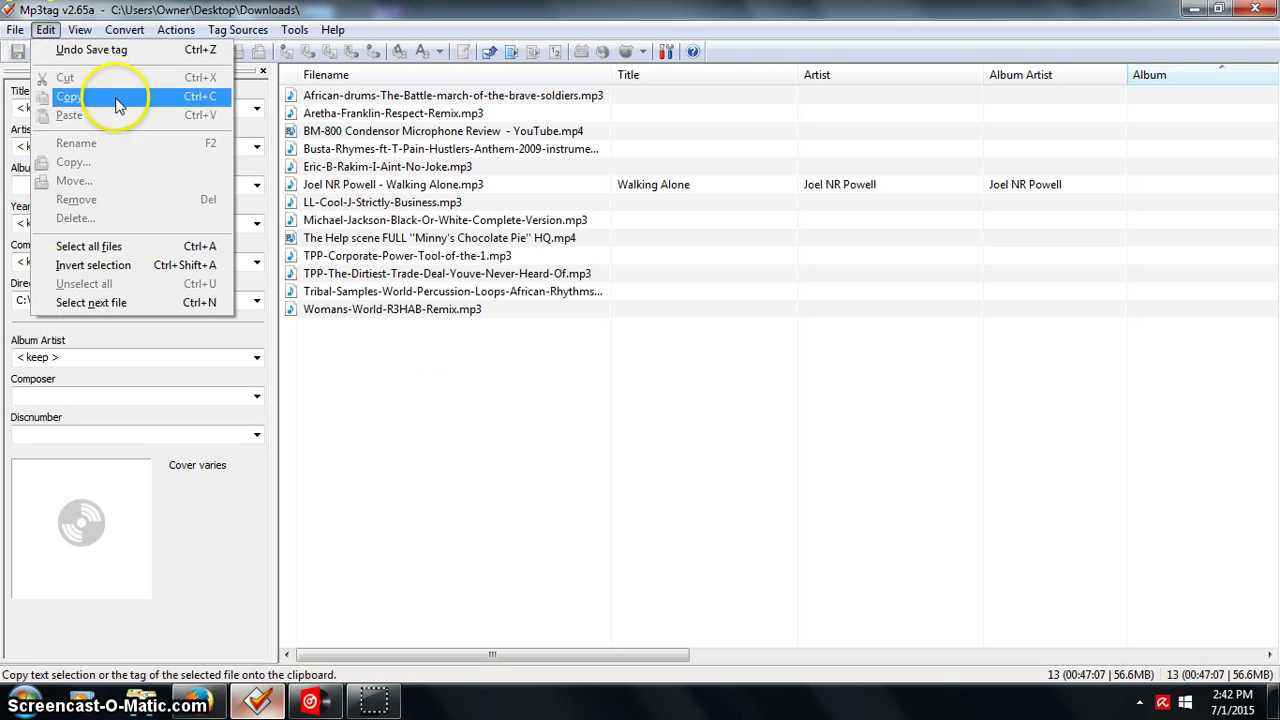
mouse_move(83, 32)
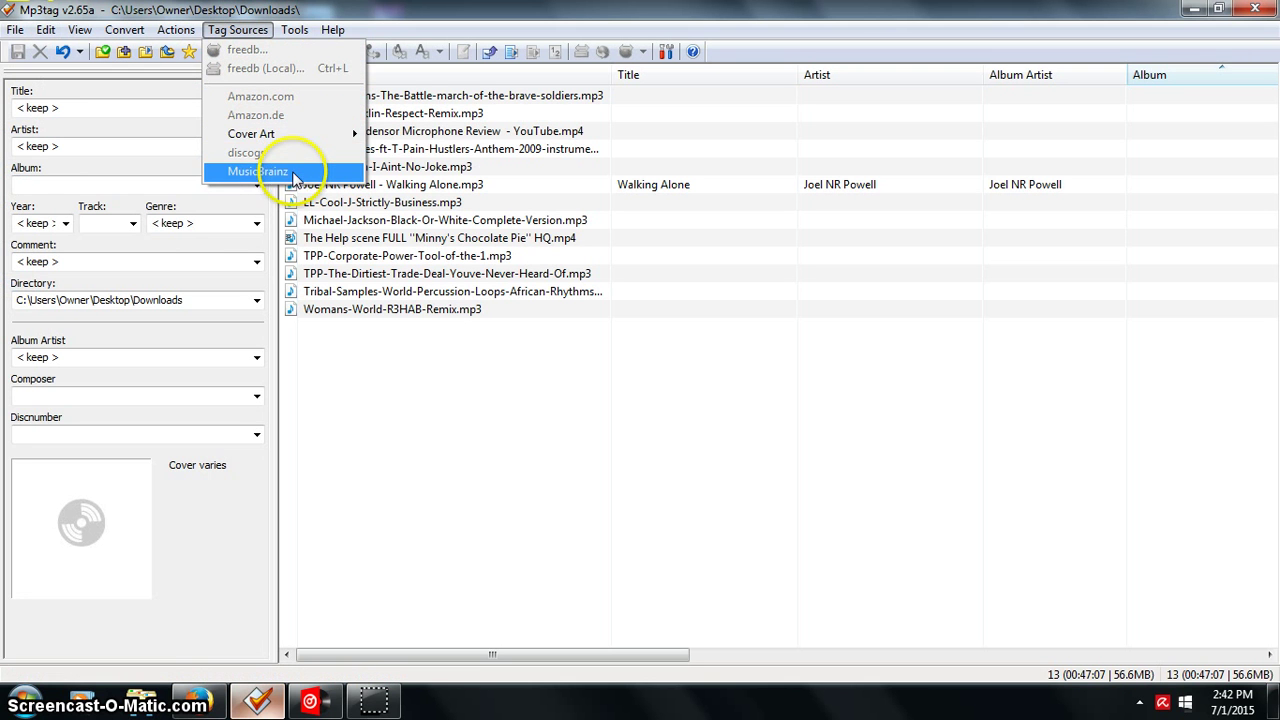
mouse_move(275, 138)
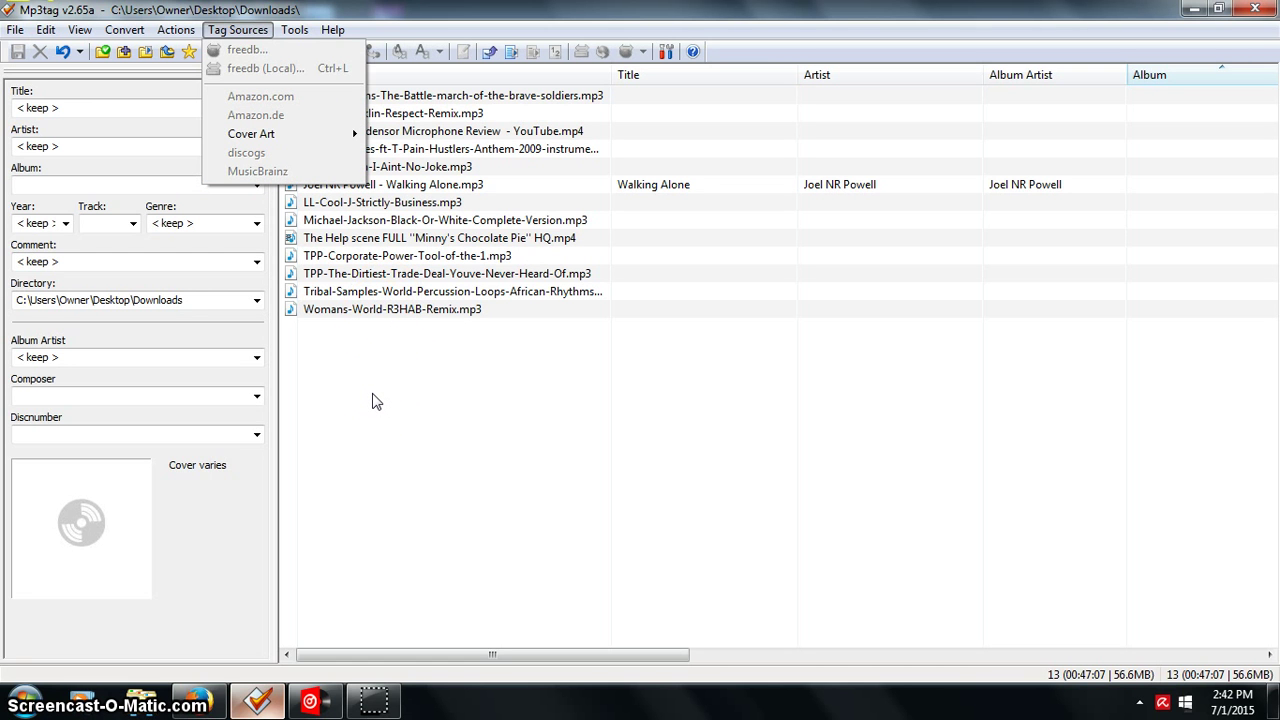
click(376, 401)
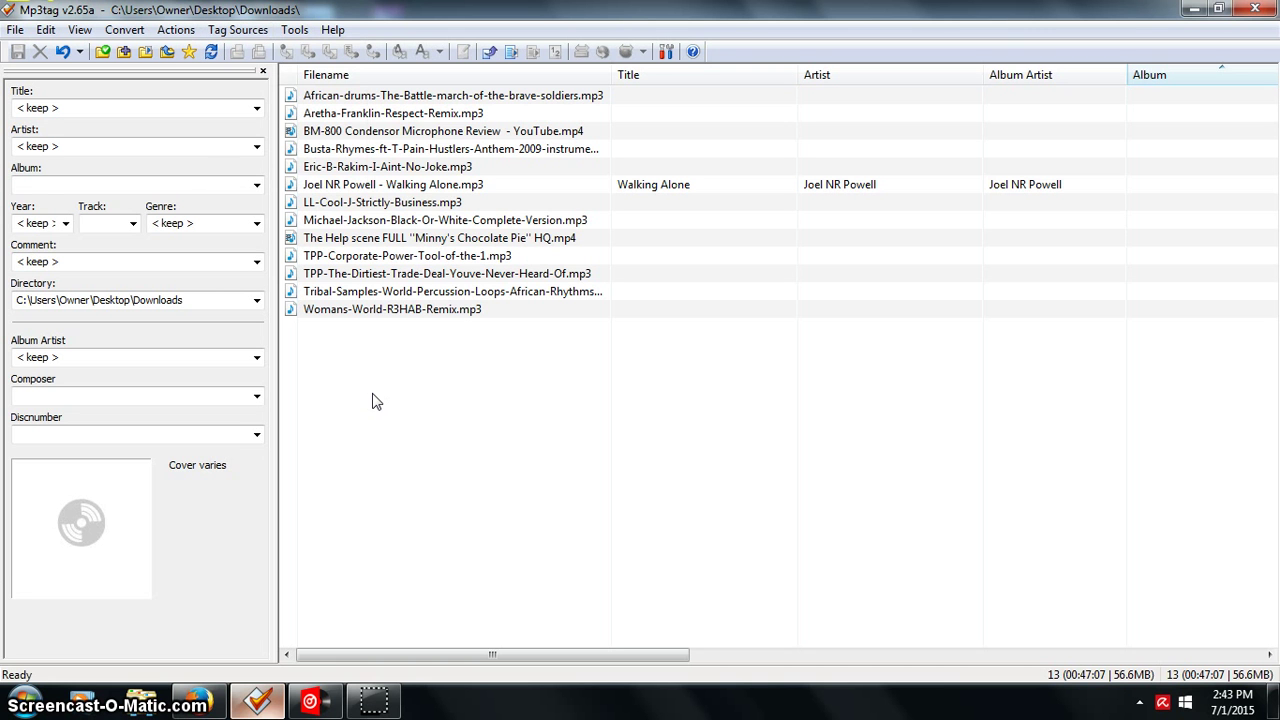
Step: Give the seven files from LL-Cool-J-Strictly-Business.mp3 to Womans-World-R3HAB-Remix.mp3 the title Jah Lives and the artist's stage name, and save the tags
click(360, 184)
click(370, 166)
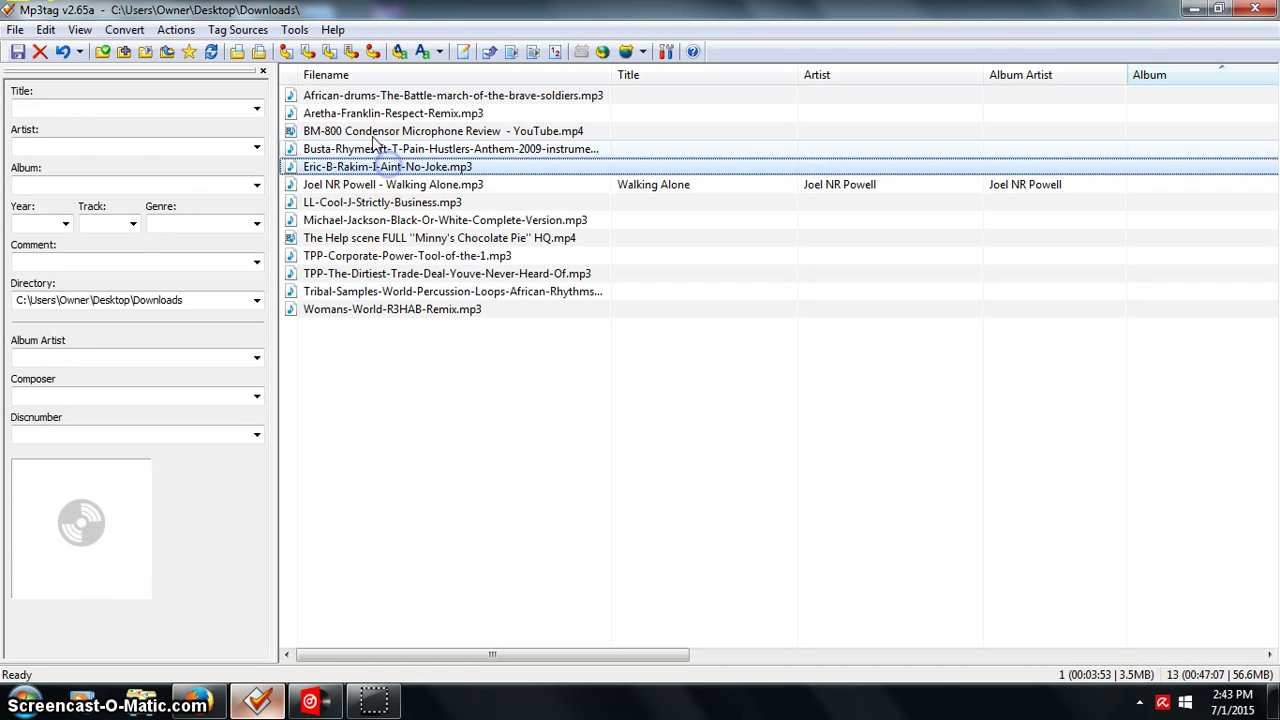
drag(396, 387, 395, 199)
click(41, 107)
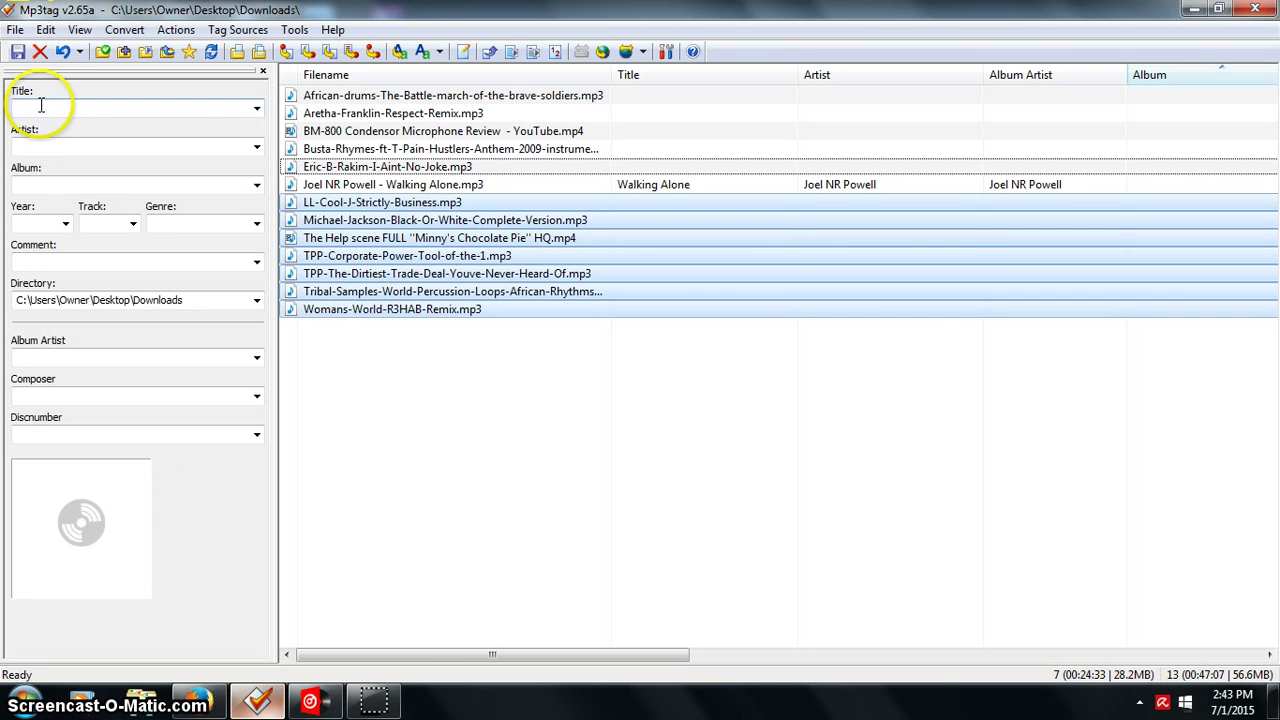
click(41, 107)
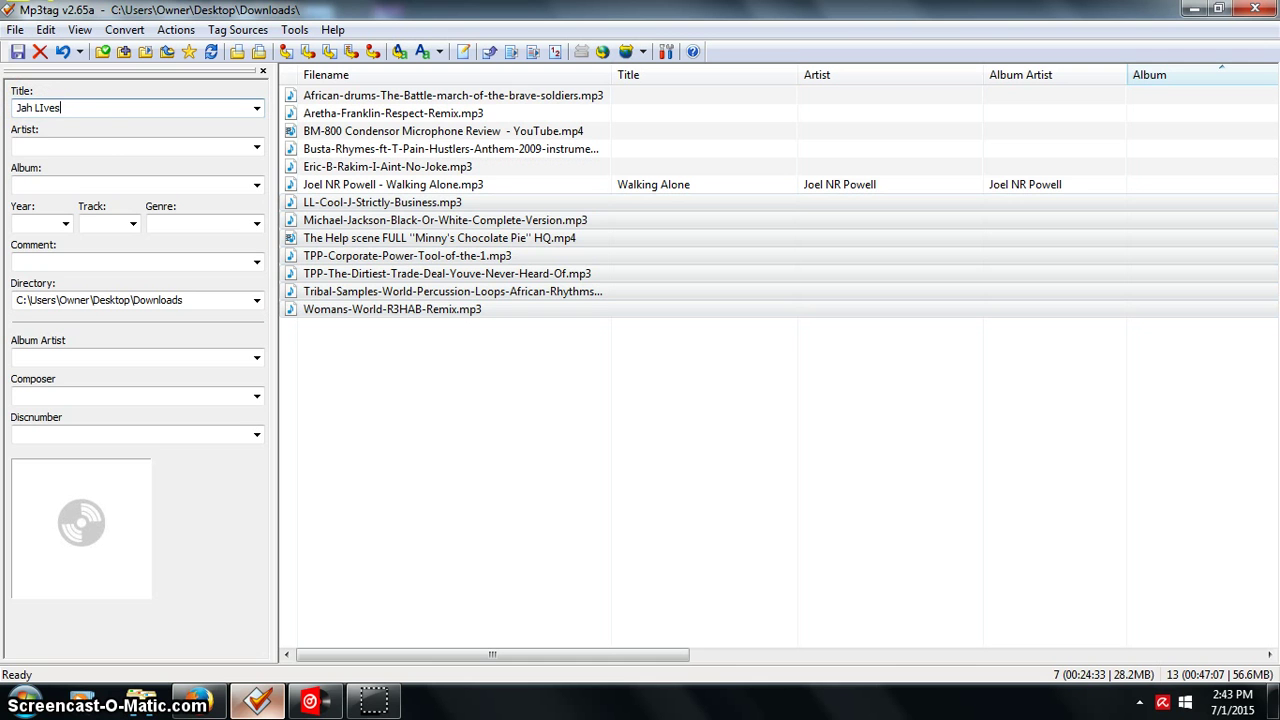
text(Jah LIves)
click(77, 106)
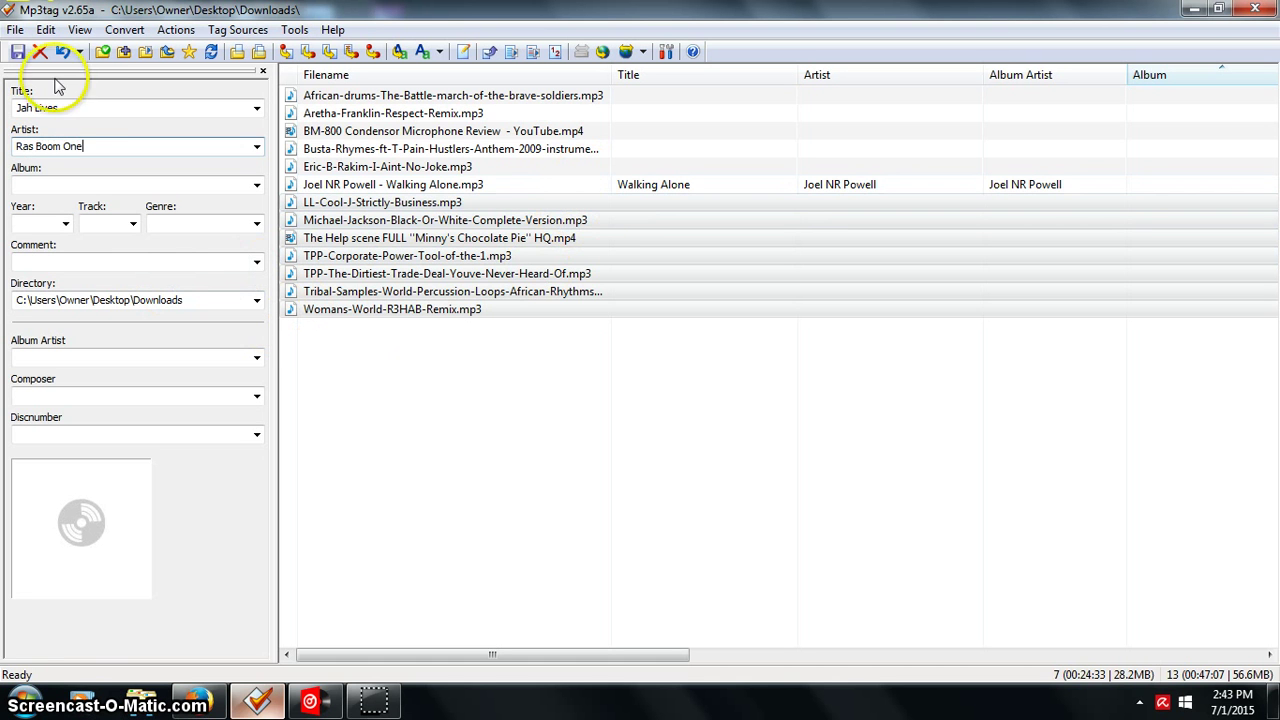
click(24, 57)
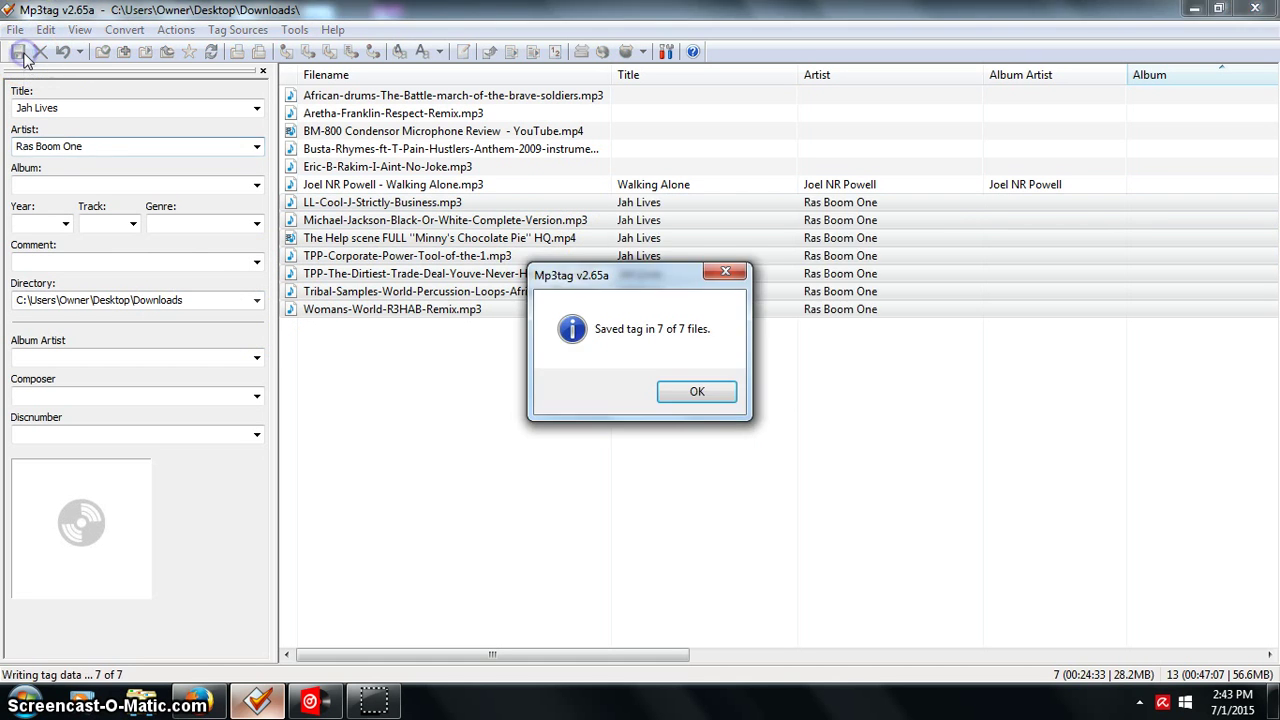
click(712, 394)
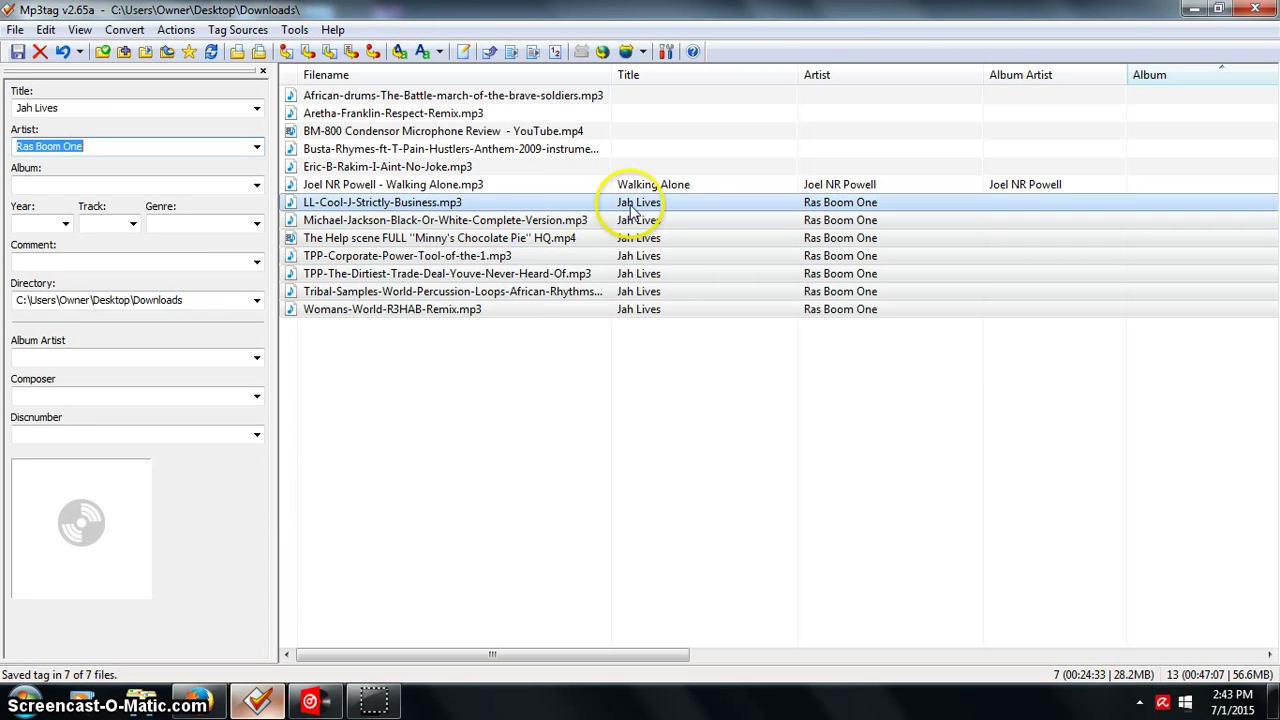
click(568, 222)
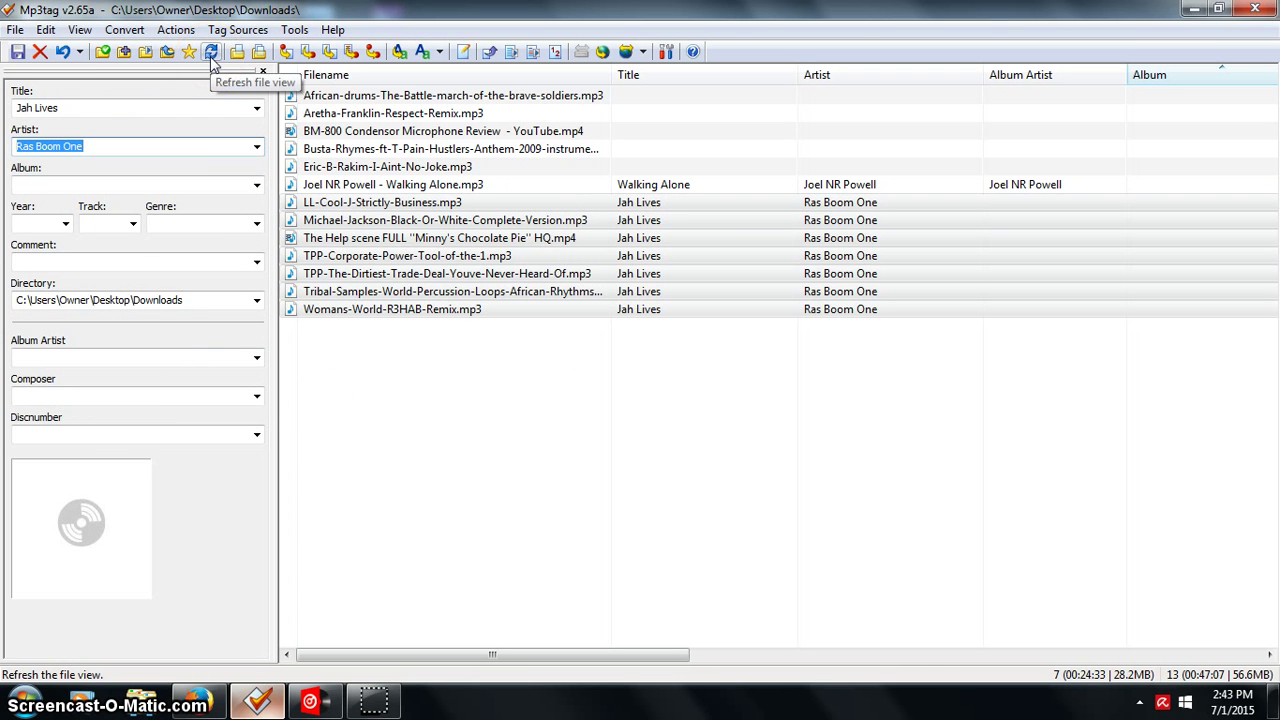
Step: Undo the Jah Lives batch tagging of the seven files and select only the Walking Alone file
click(62, 52)
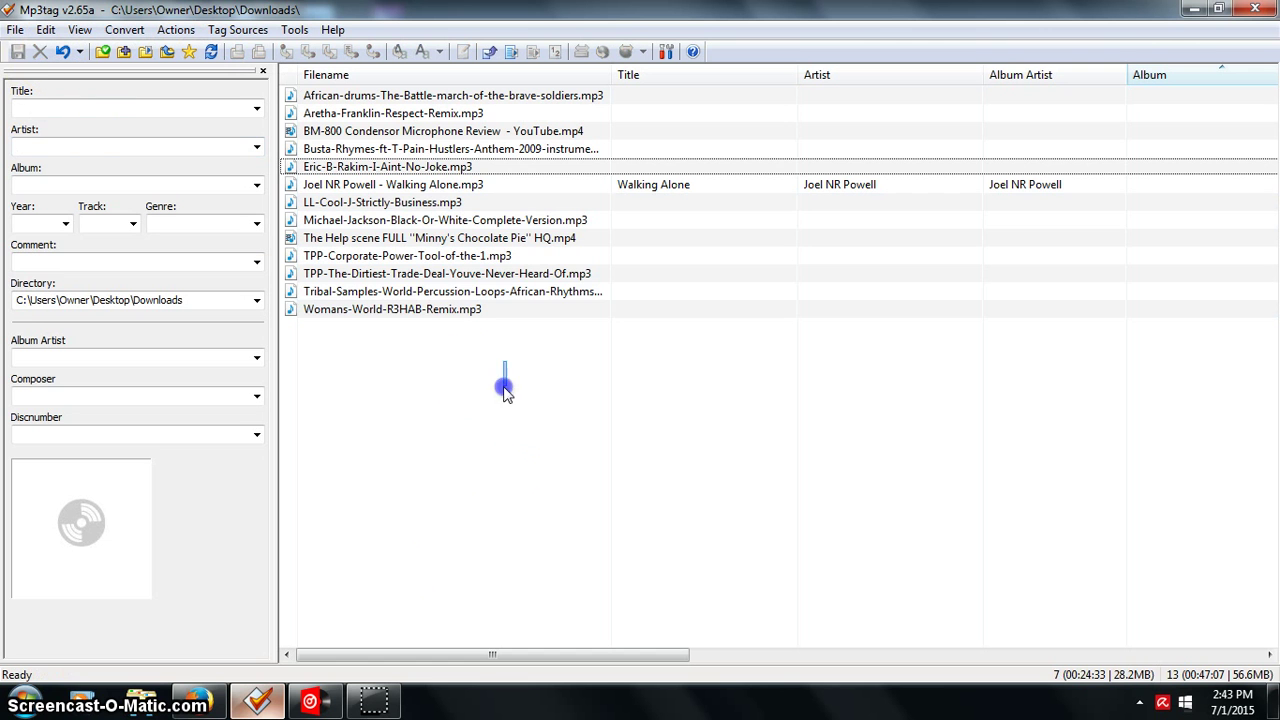
drag(500, 380, 500, 286)
click(420, 184)
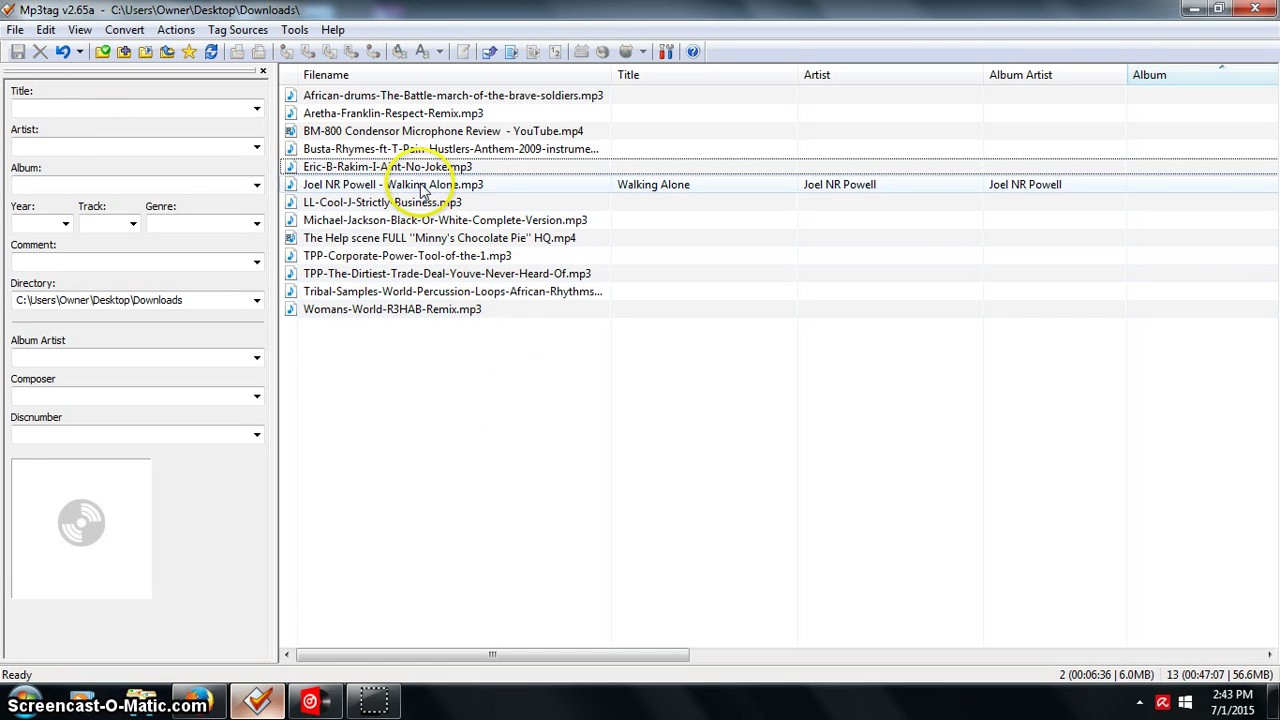
Step: Change the working directory to the Morgan Heritage folder inside Reggae Music on the My Passport (G:) drive
click(15, 29)
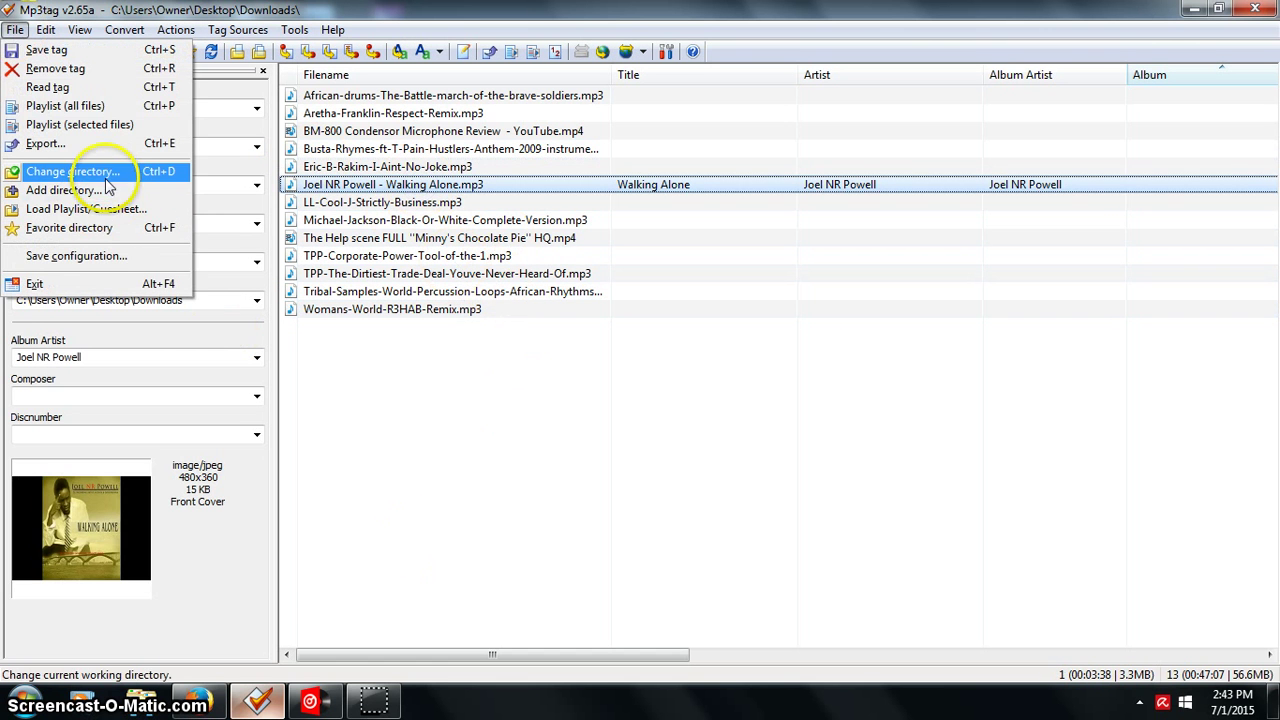
click(107, 174)
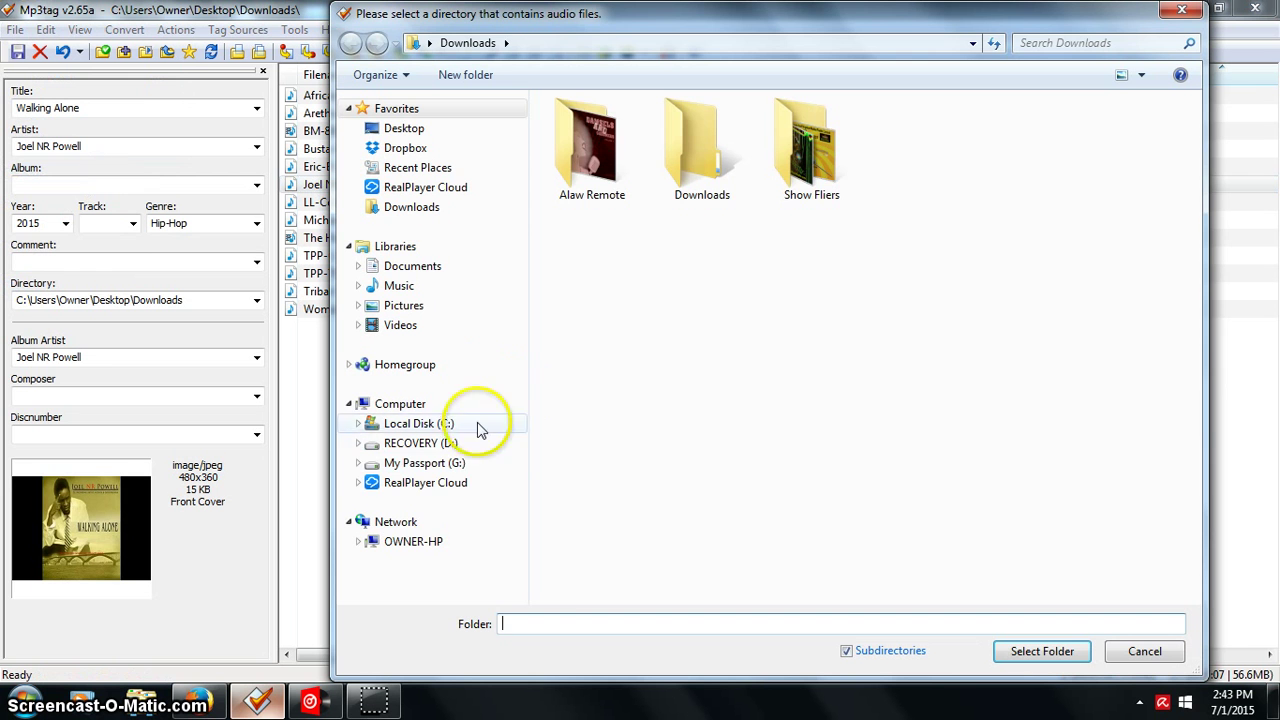
click(446, 465)
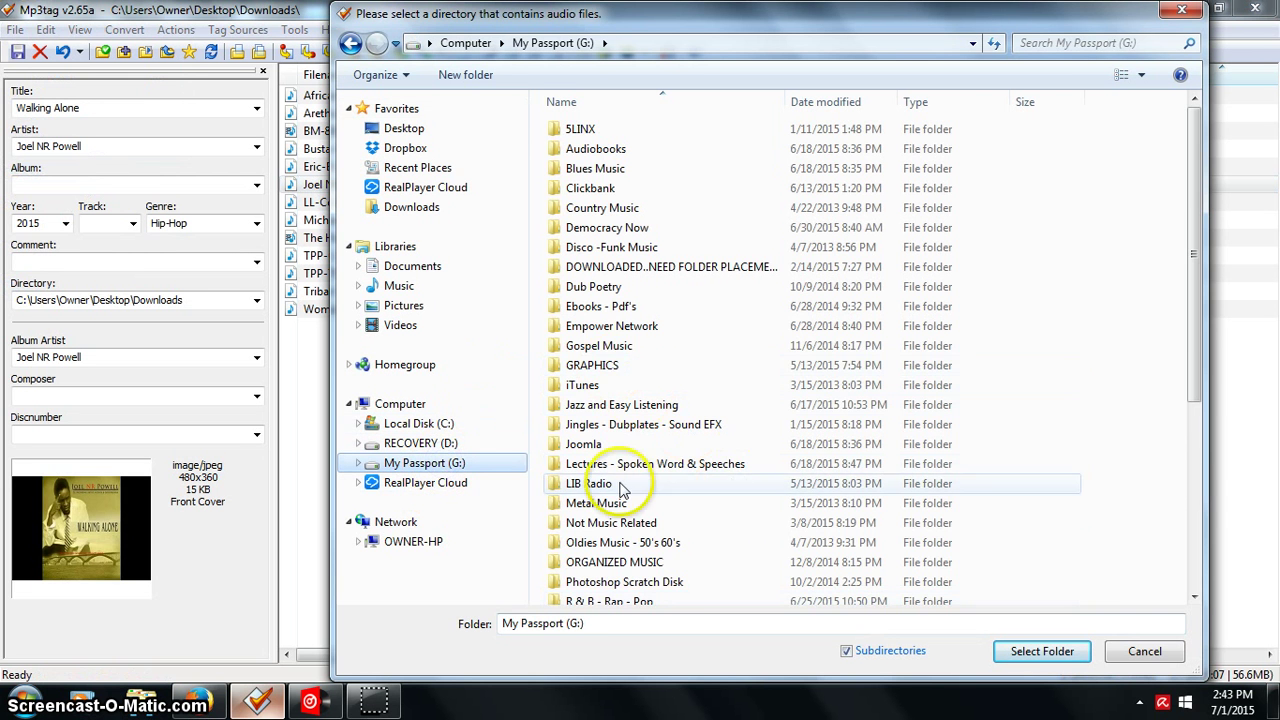
click(600, 543)
scroll(610, 535, down, 3)
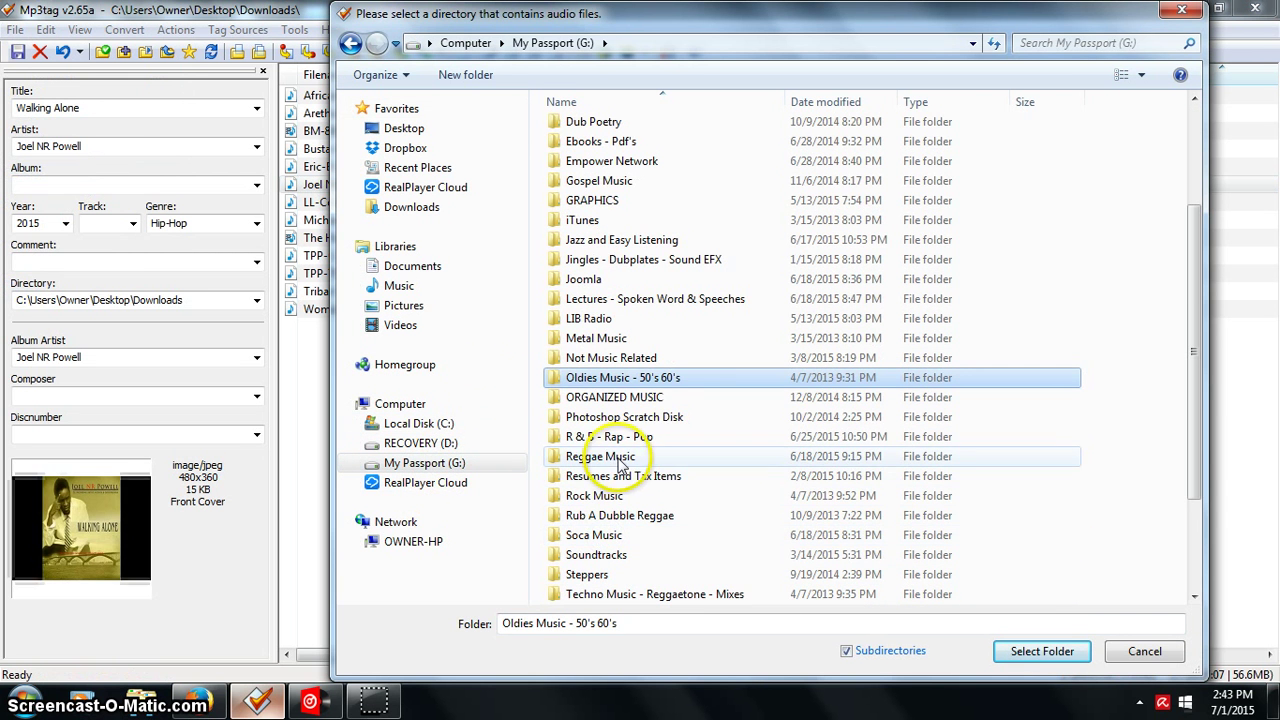
double_click(600, 457)
click(632, 424)
key(m)
key(o)
key(r)
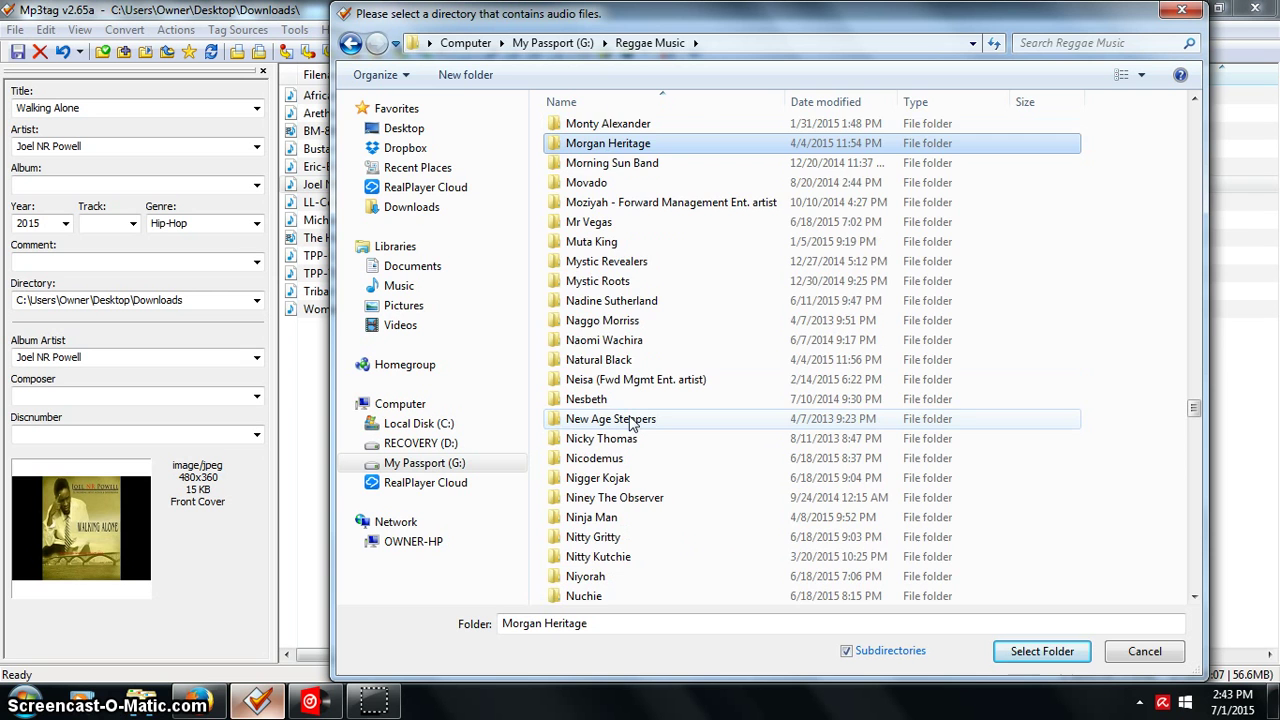
click(627, 148)
double_click(626, 147)
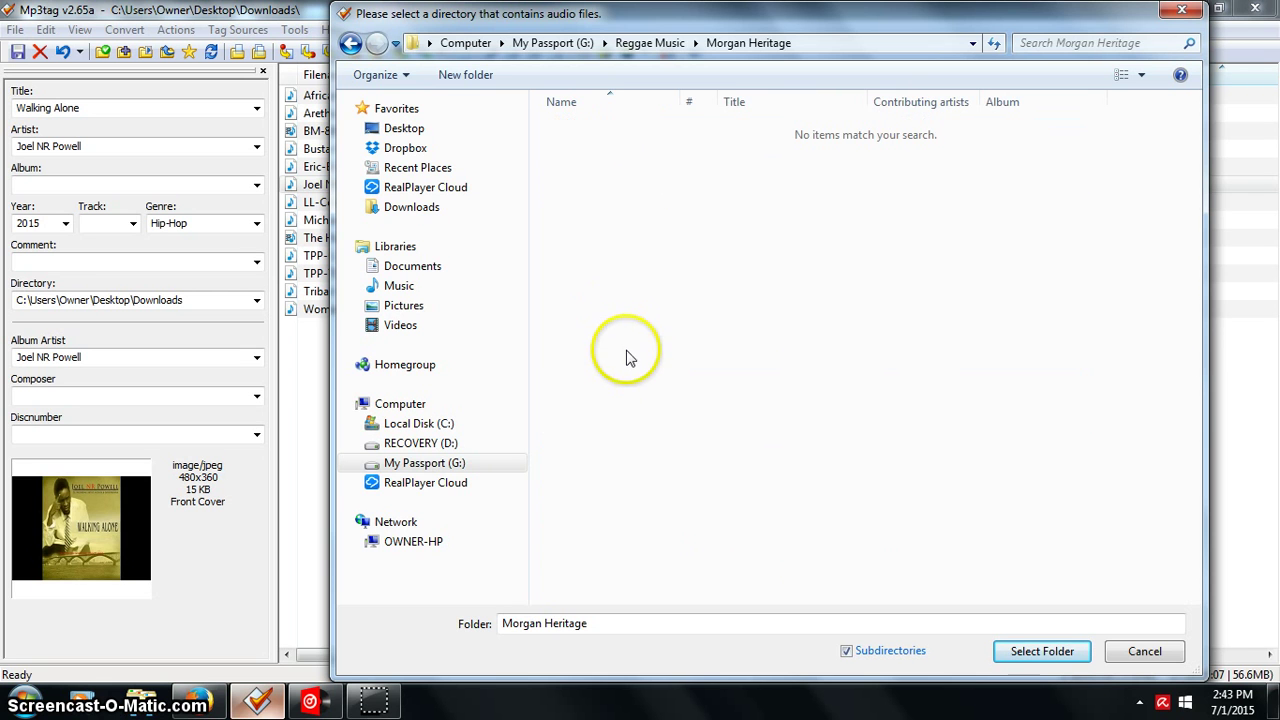
click(1042, 651)
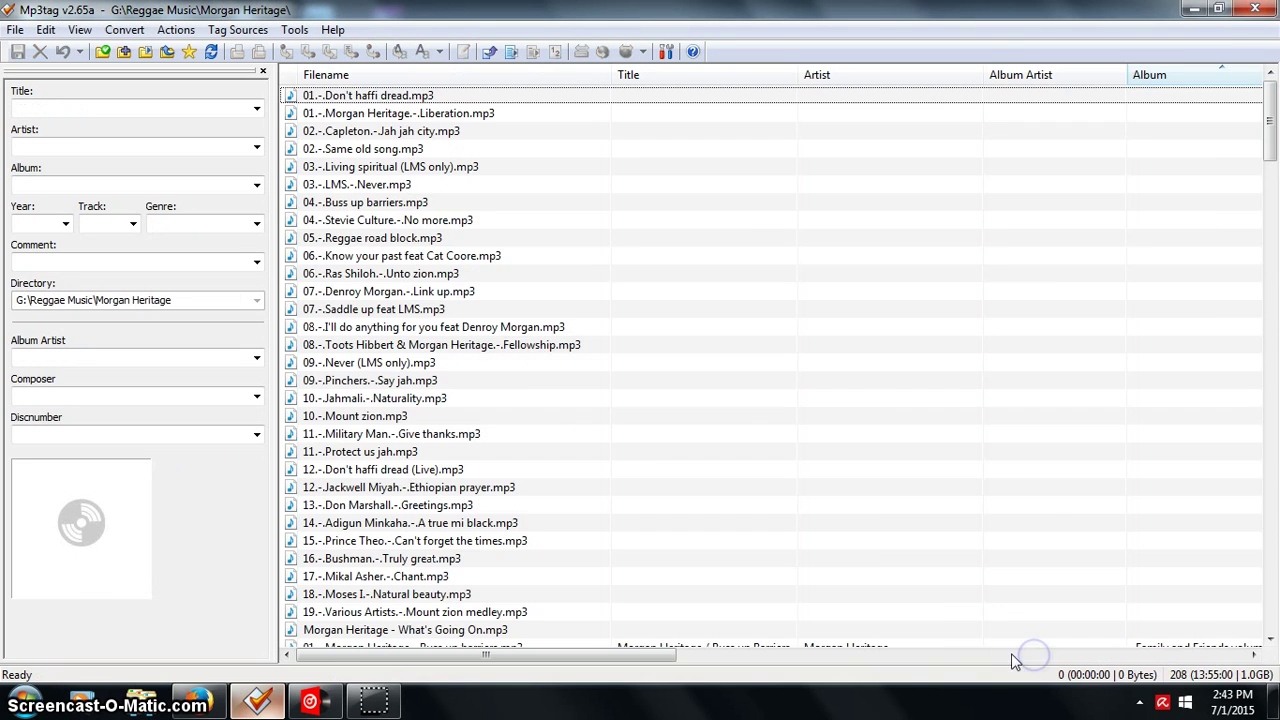
Step: Look through the Morgan Heritage albums and select tracks 02 to 18 of More Teachings... as a batch example
scroll(777, 348, down, 15)
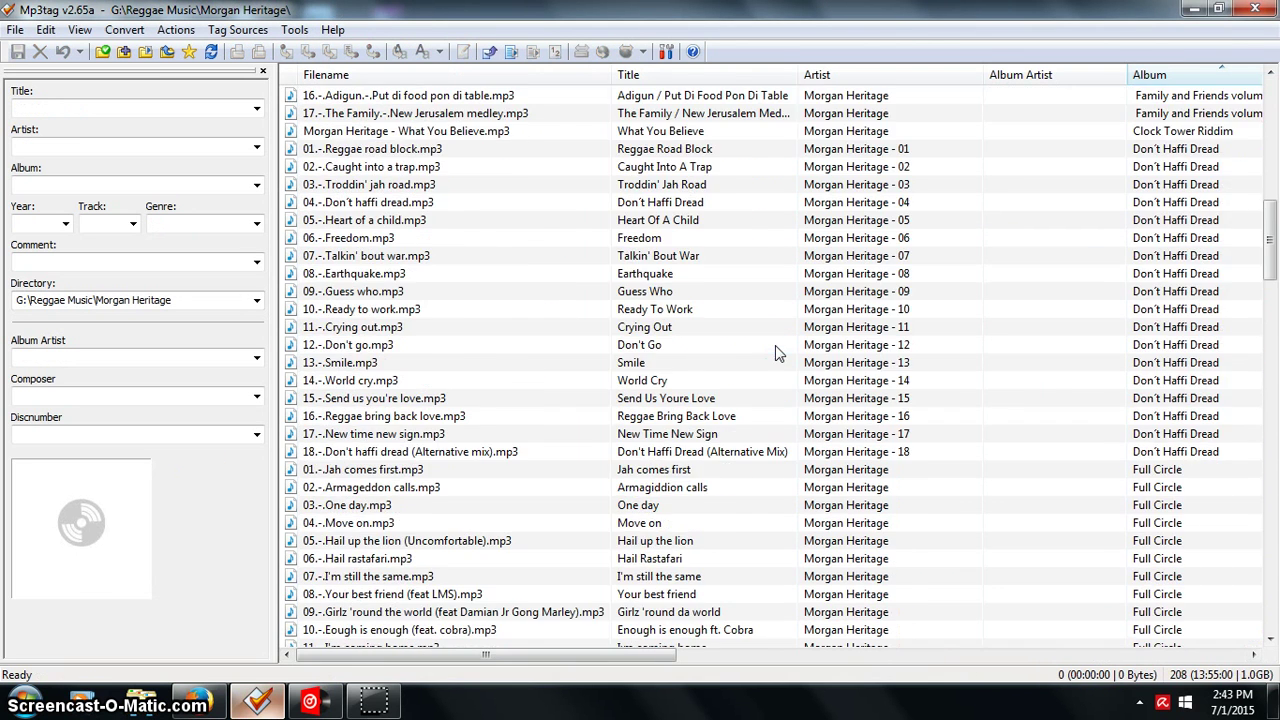
scroll(775, 345, down, 20)
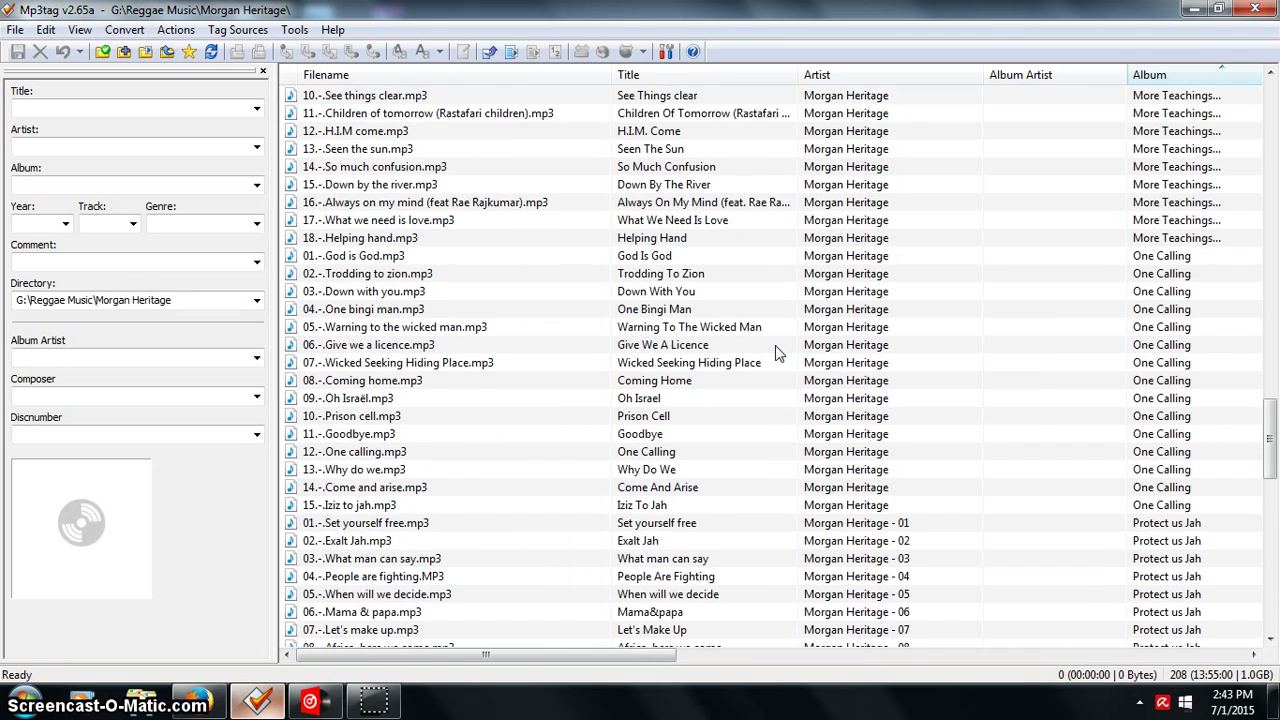
scroll(775, 345, up, 5)
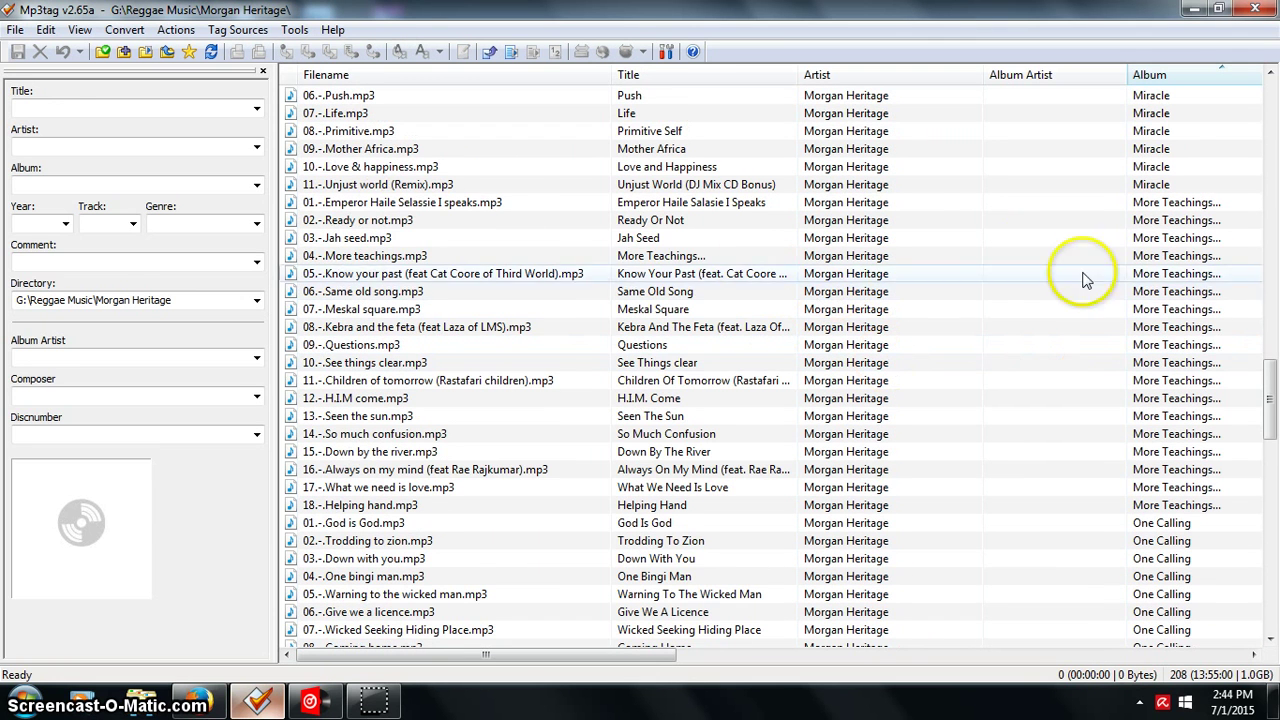
click(497, 222)
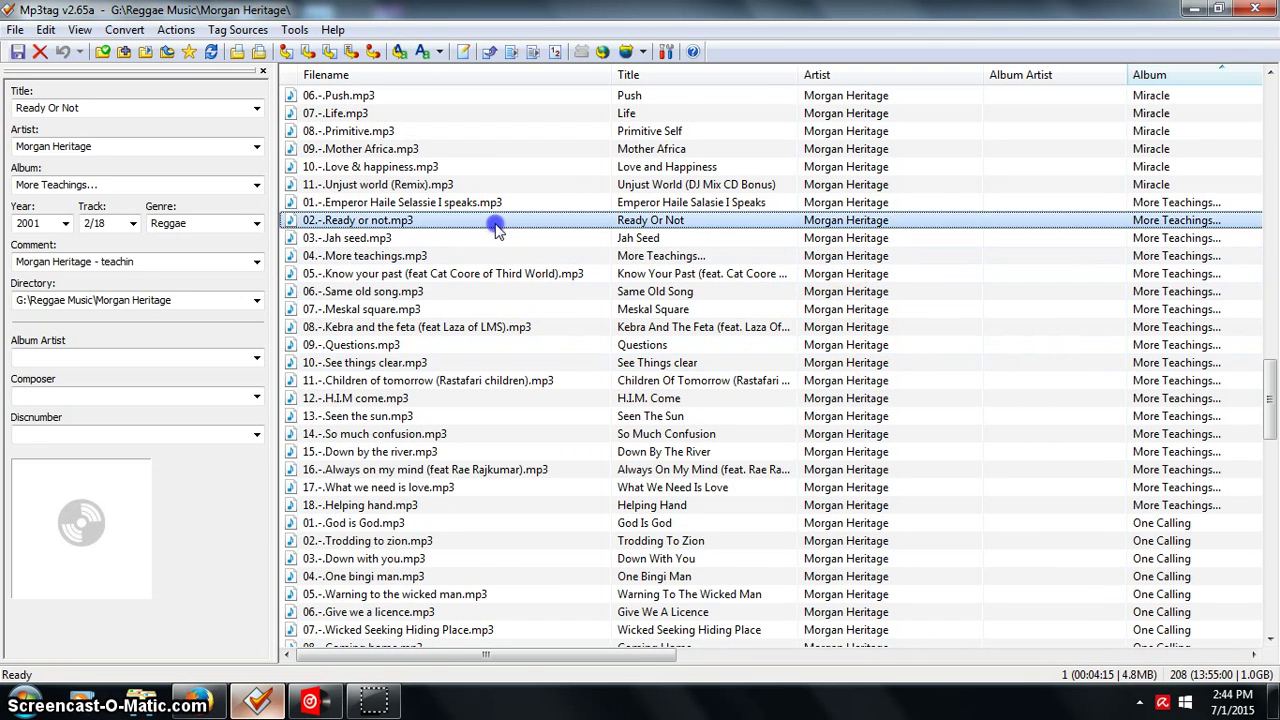
key(shift+Down)
key(shift+Down)
key(shift+Down)
key(shift+Down)
key(shift+Down)
key(shift+Down)
key(shift+Down)
key(shift+Down)
key(shift+Down)
key(shift+Down)
key(shift+Down)
key(shift+Down)
key(shift+Down)
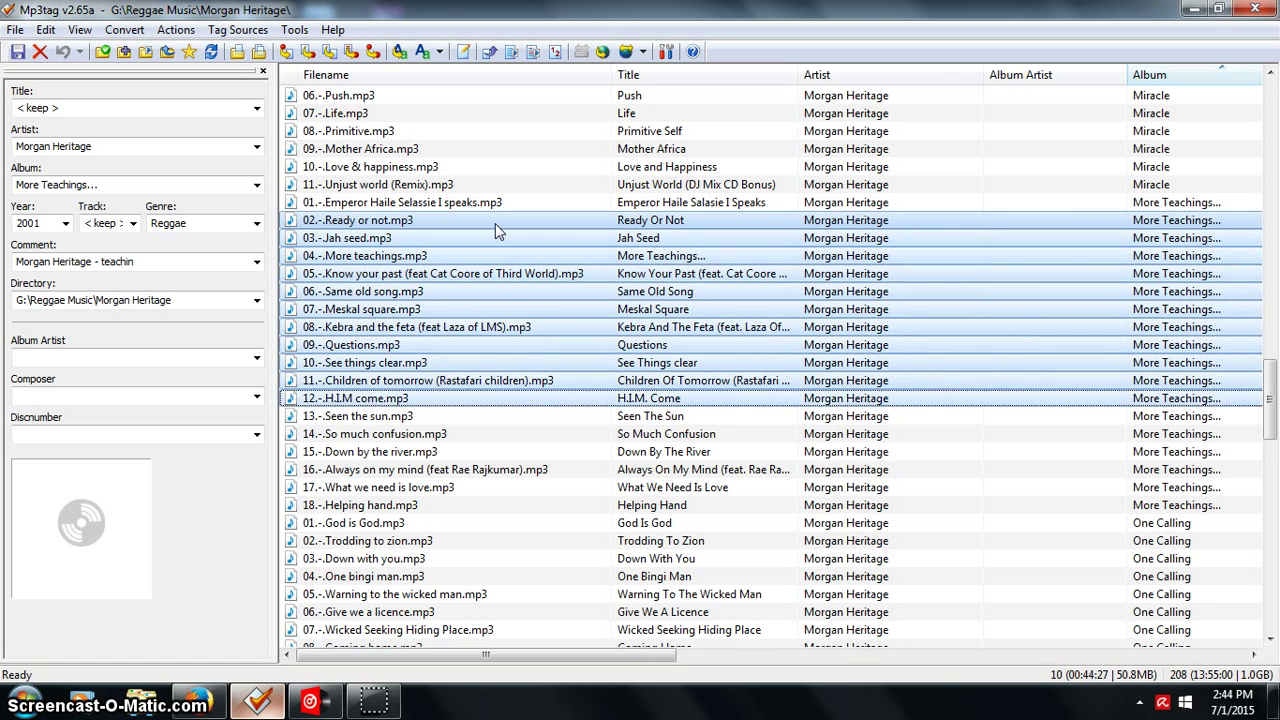
key(shift+Down)
key(shift+Down)
key(shift+Down)
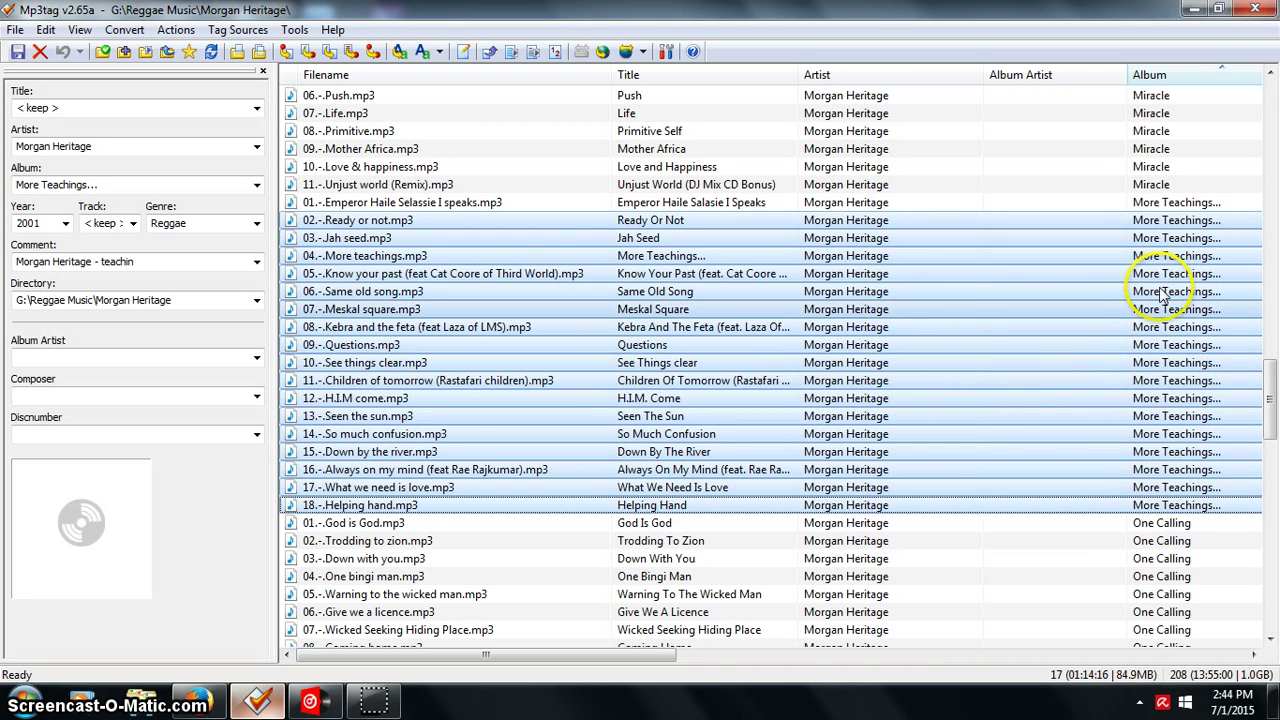
scroll(1135, 487, up, 2)
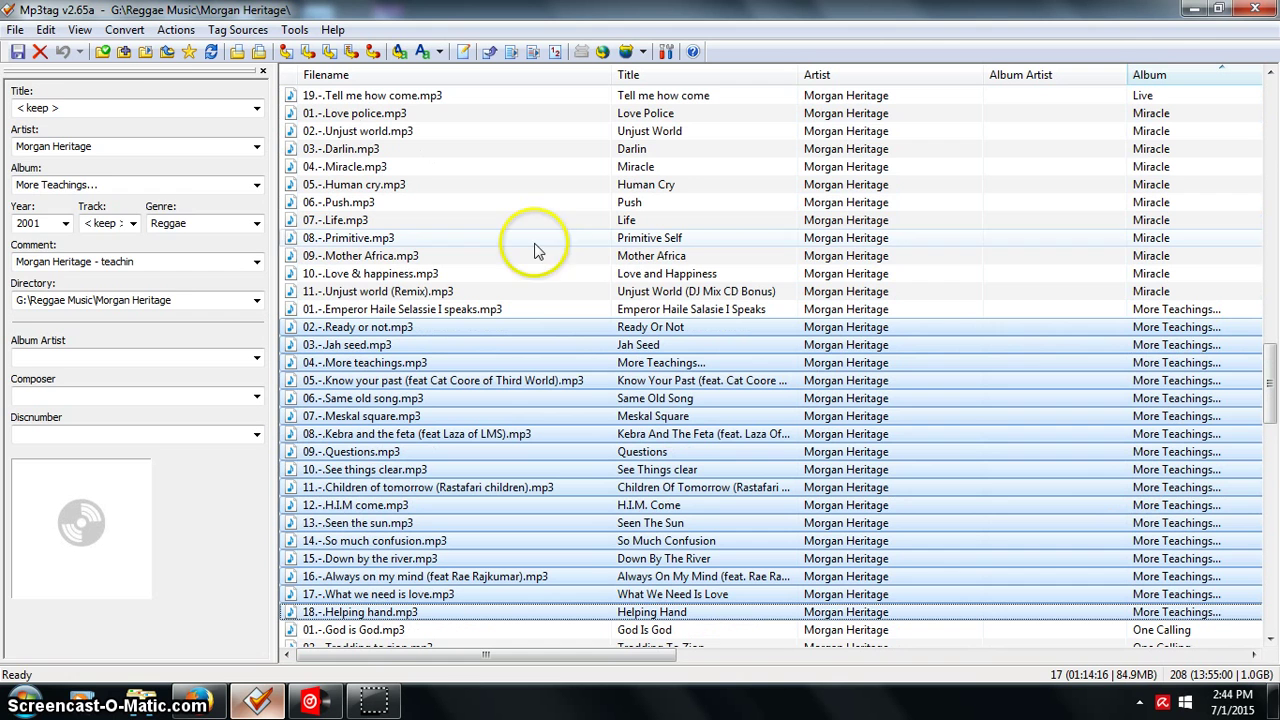
Step: Change the working directory back to the desktop's Downloads folder and select the Walking Alone file
click(15, 29)
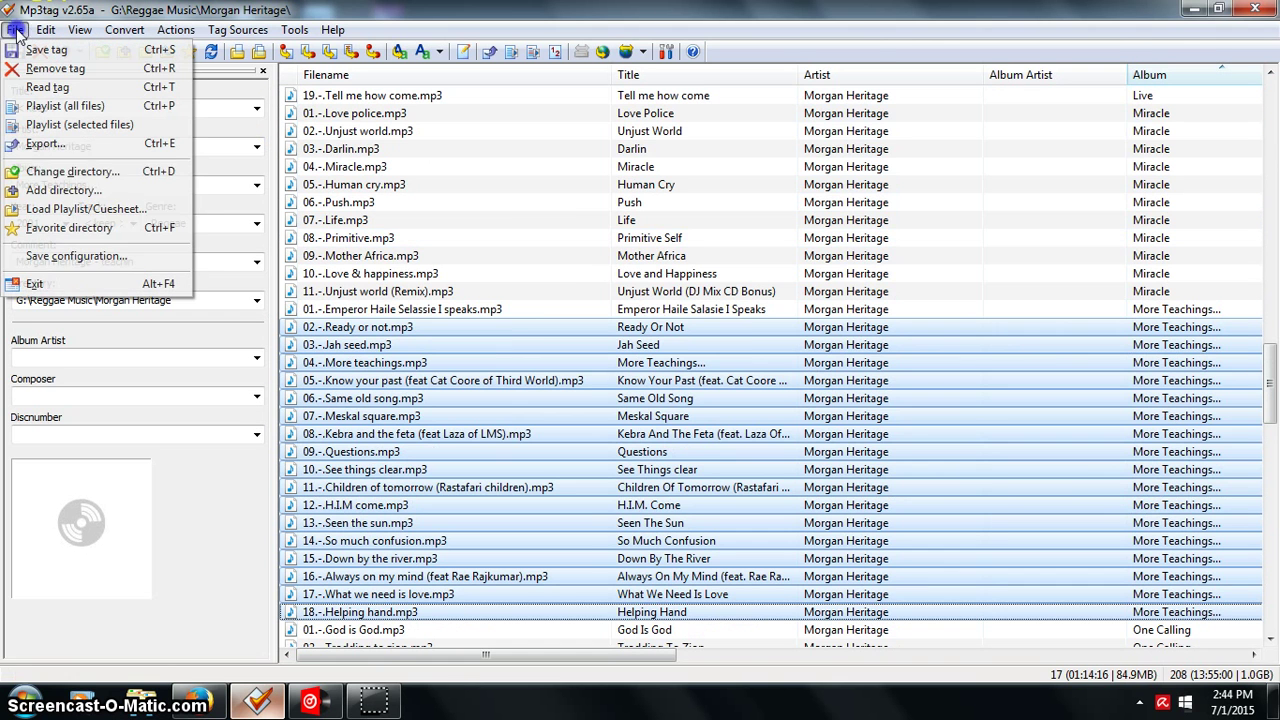
click(70, 171)
click(404, 128)
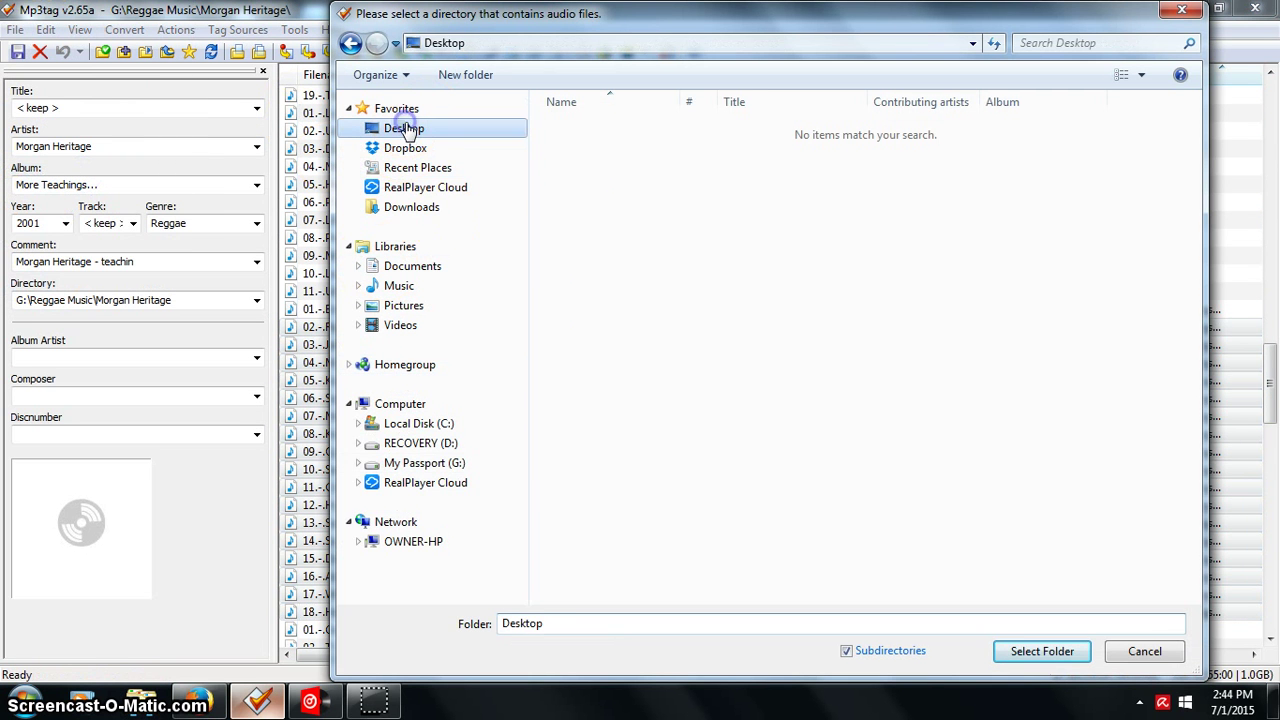
double_click(572, 143)
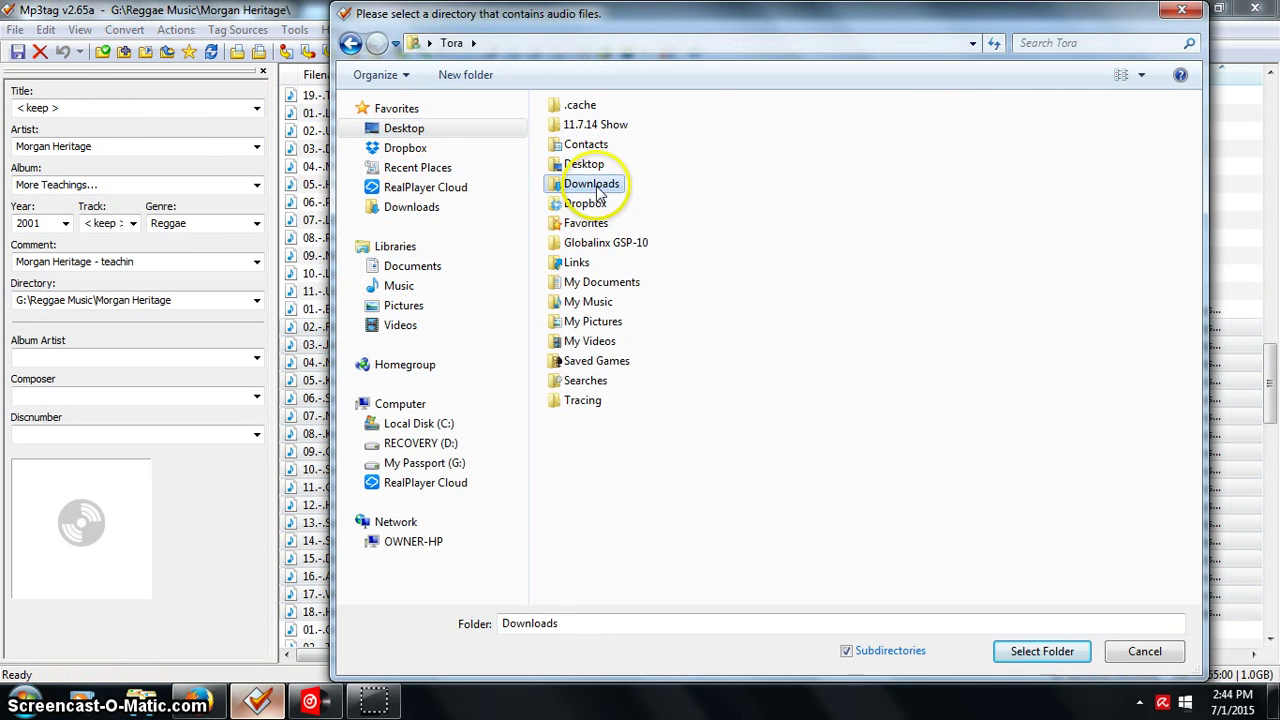
double_click(592, 185)
click(1030, 658)
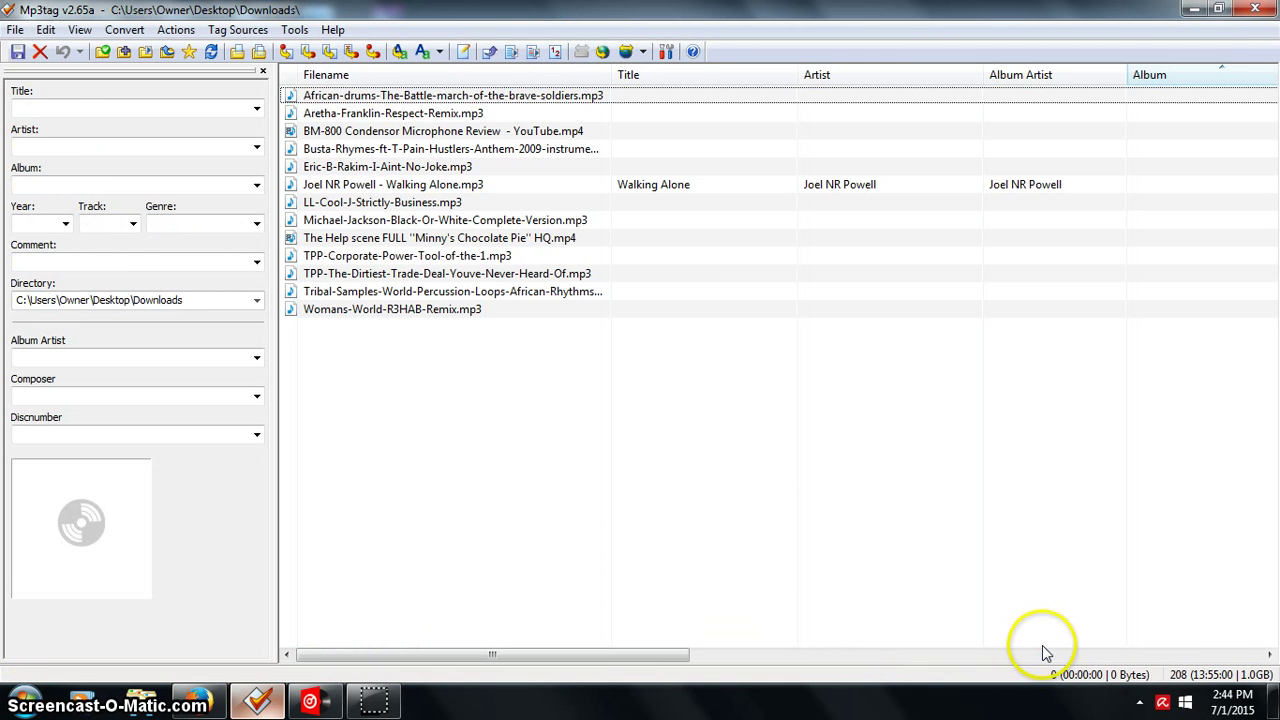
click(390, 185)
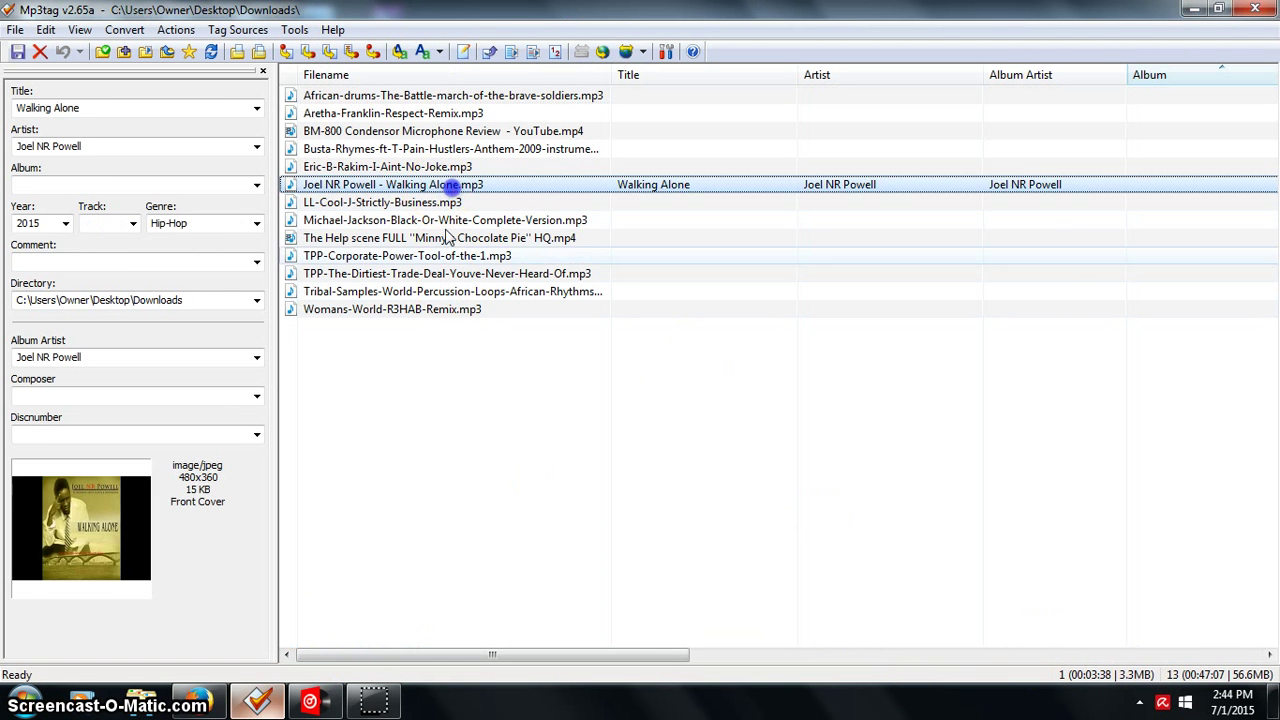
Step: Switch to Firefox, check the recent tracks in Centova Cast and bring up the Mp3tag website
click(200, 700)
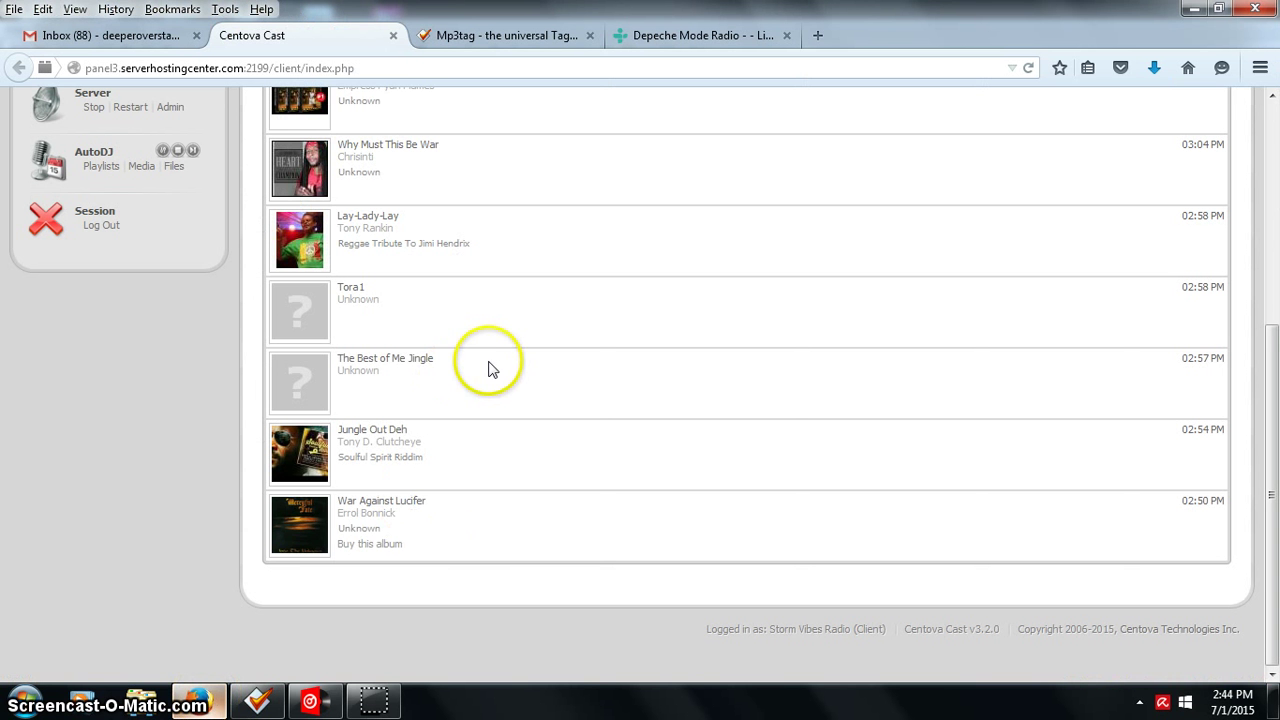
scroll(490, 368, up, 2)
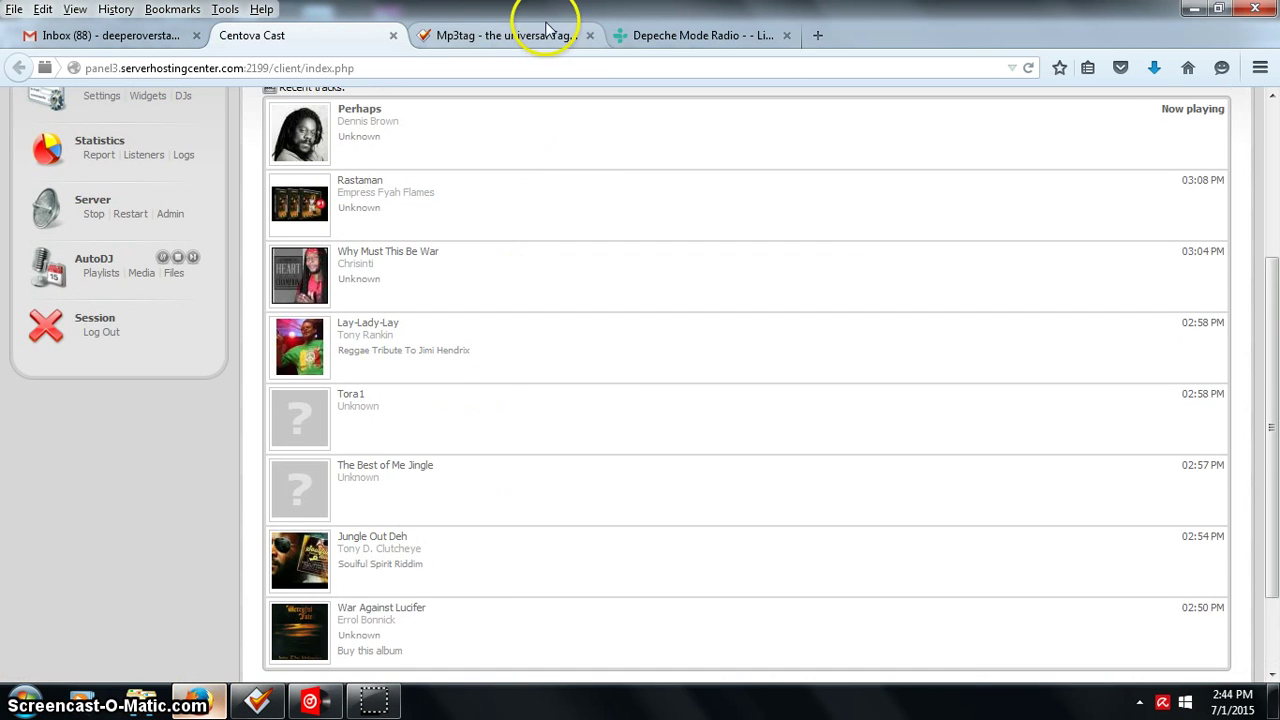
click(548, 30)
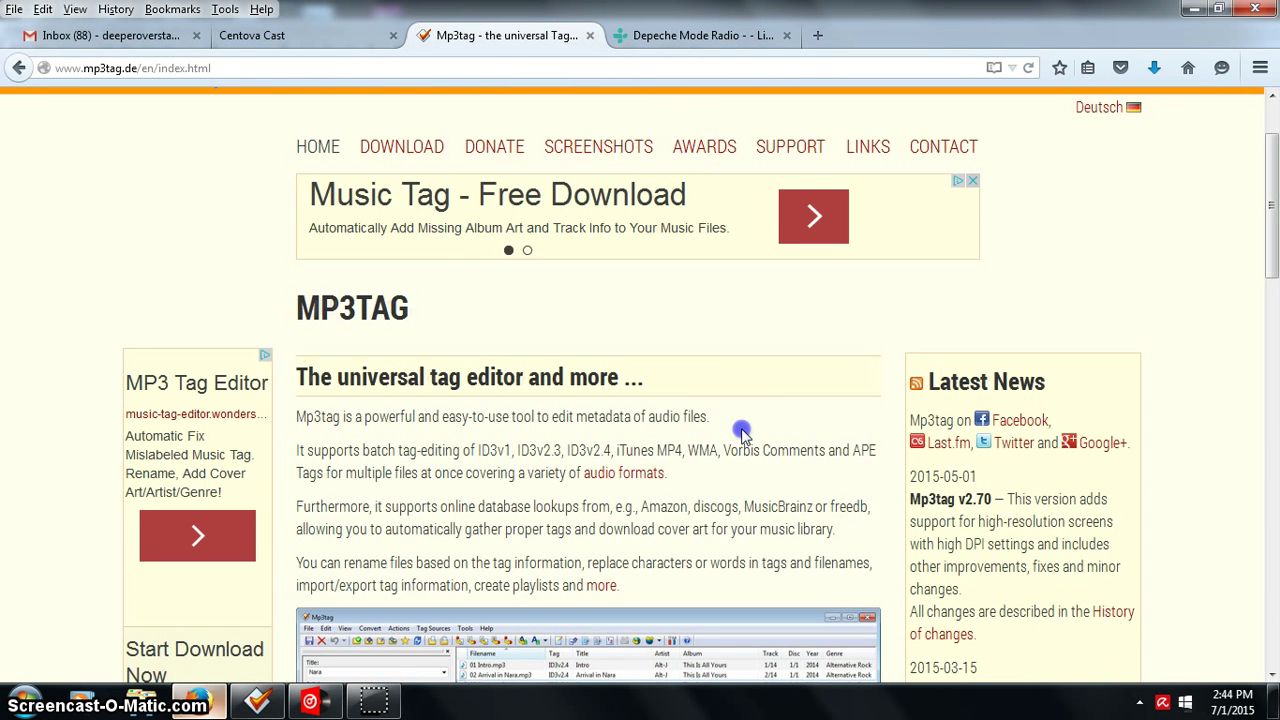
scroll(730, 451, down, 2)
scroll(734, 449, up, 3)
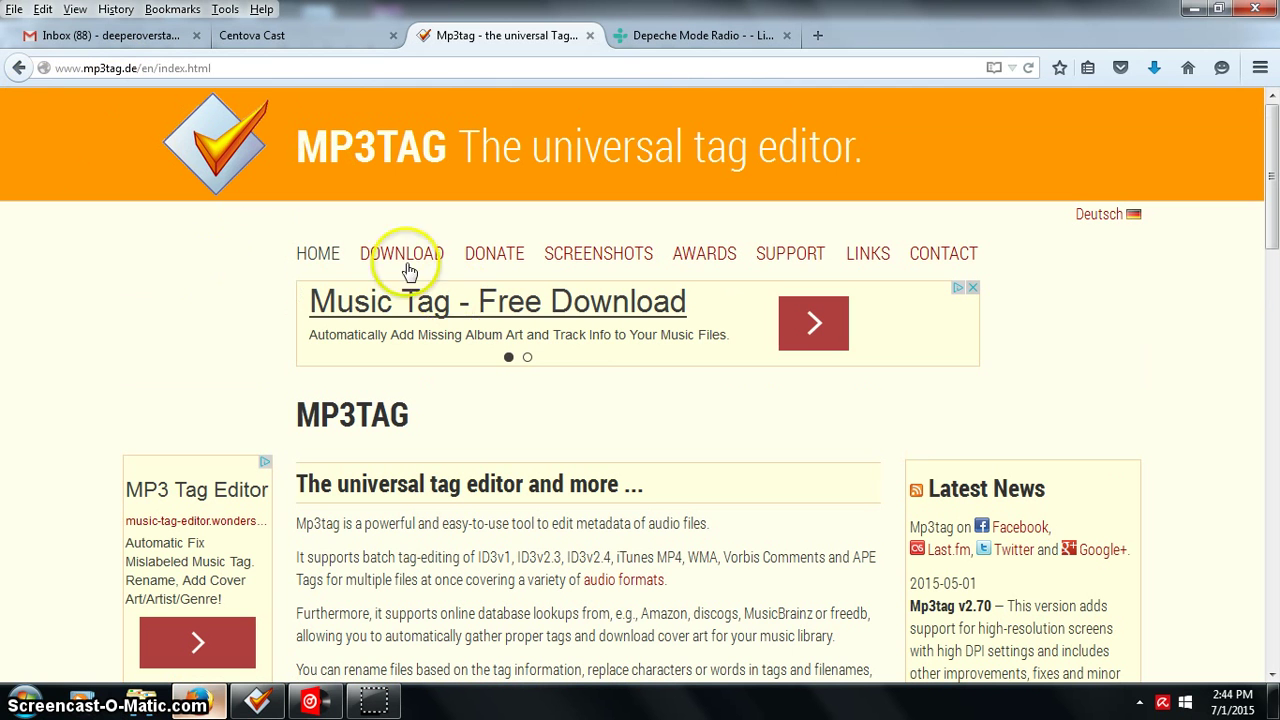
Step: Highlight part of the mp3tag.de web address and look over the site's home page
drag(72, 67, 118, 68)
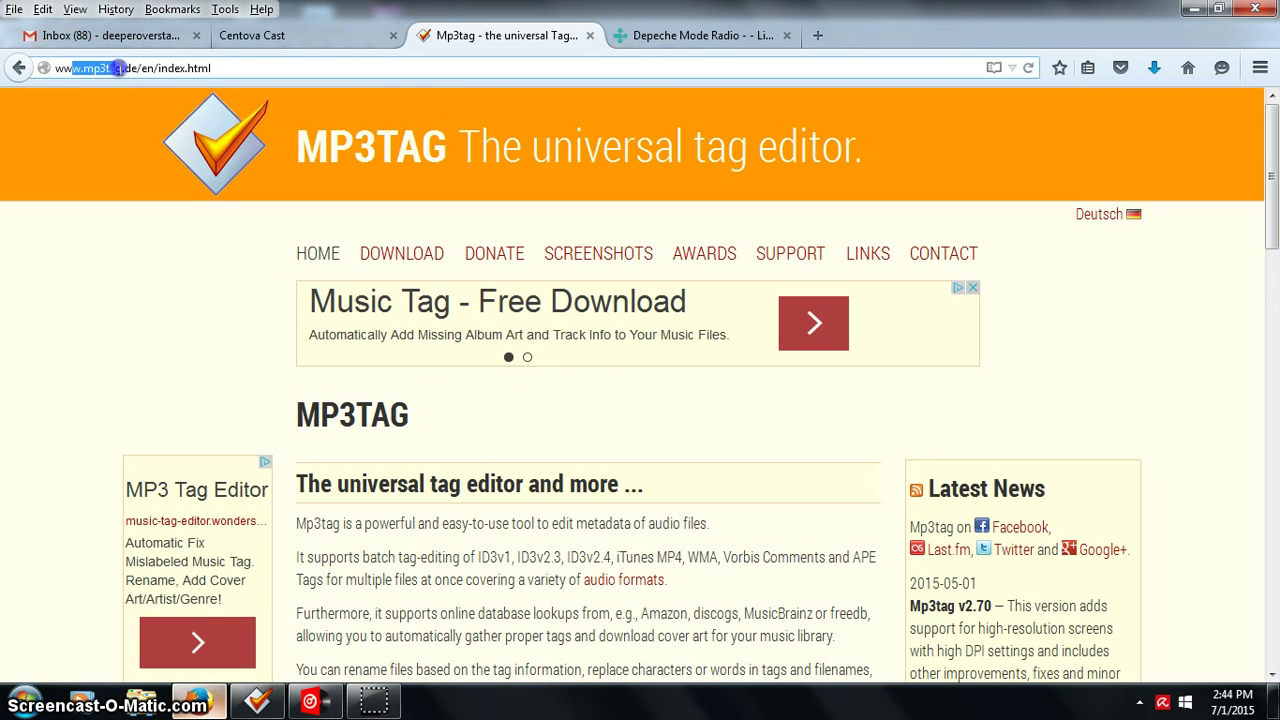
click(168, 294)
click(212, 300)
scroll(212, 300, down, 3)
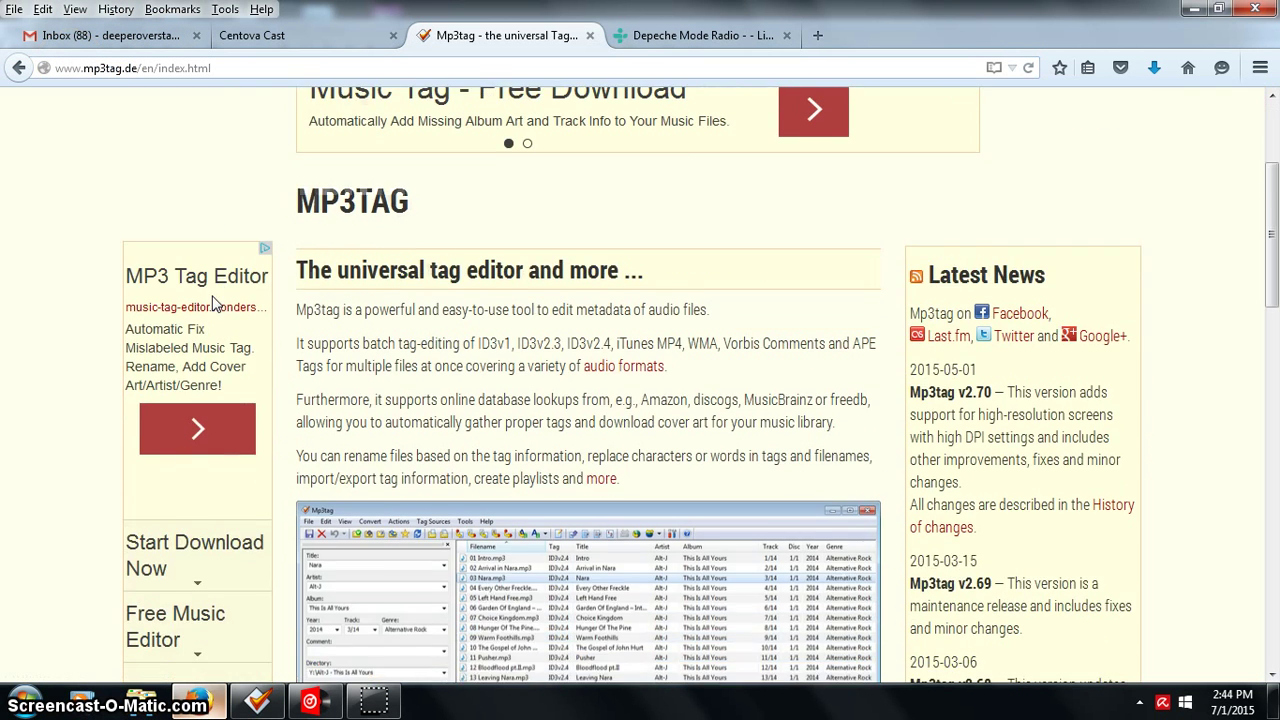
scroll(212, 305, up, 3)
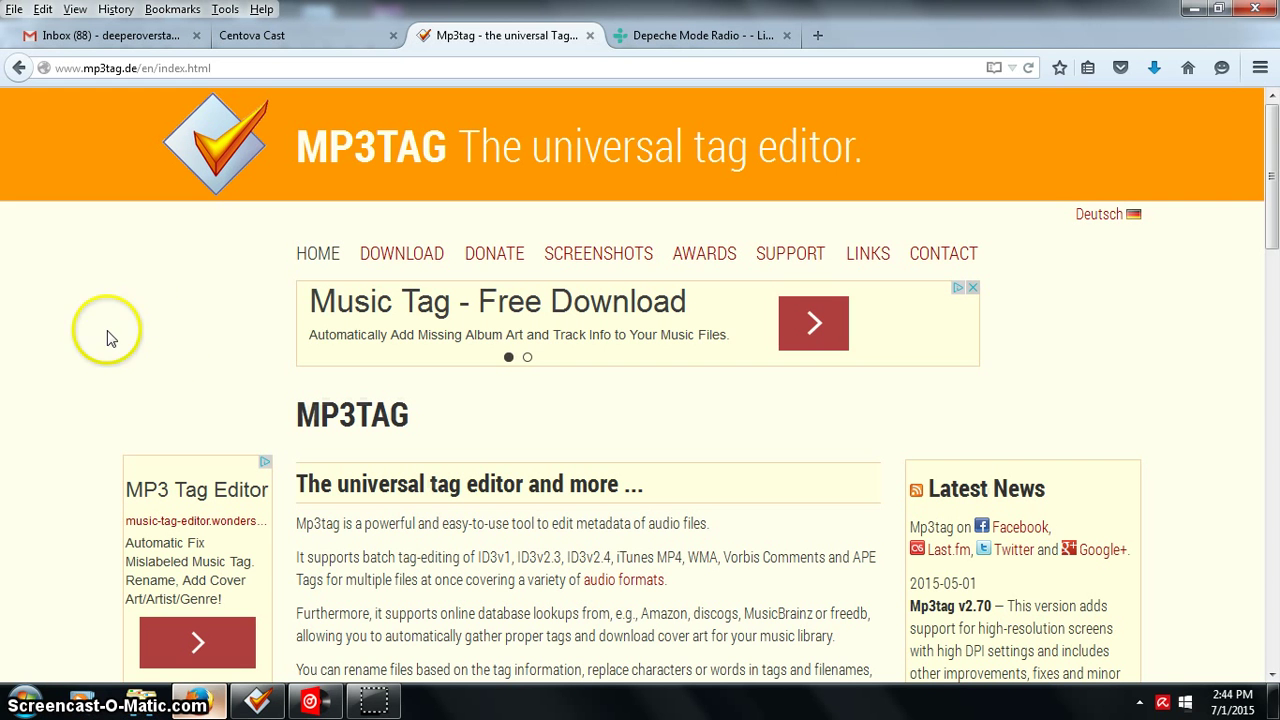
scroll(105, 327, down, 5)
scroll(106, 325, up, 5)
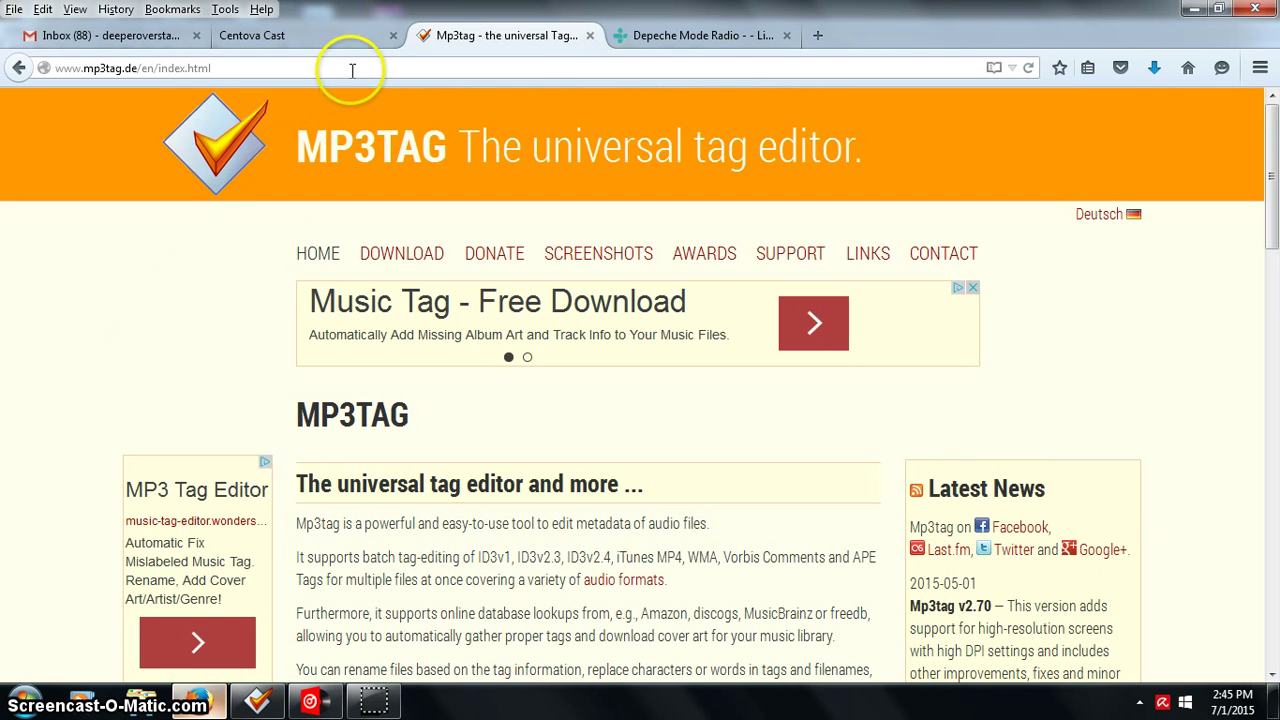
Step: View TuneIn's Depeche Mode Radio page and return to the recent tracks in Centova Cast
click(703, 36)
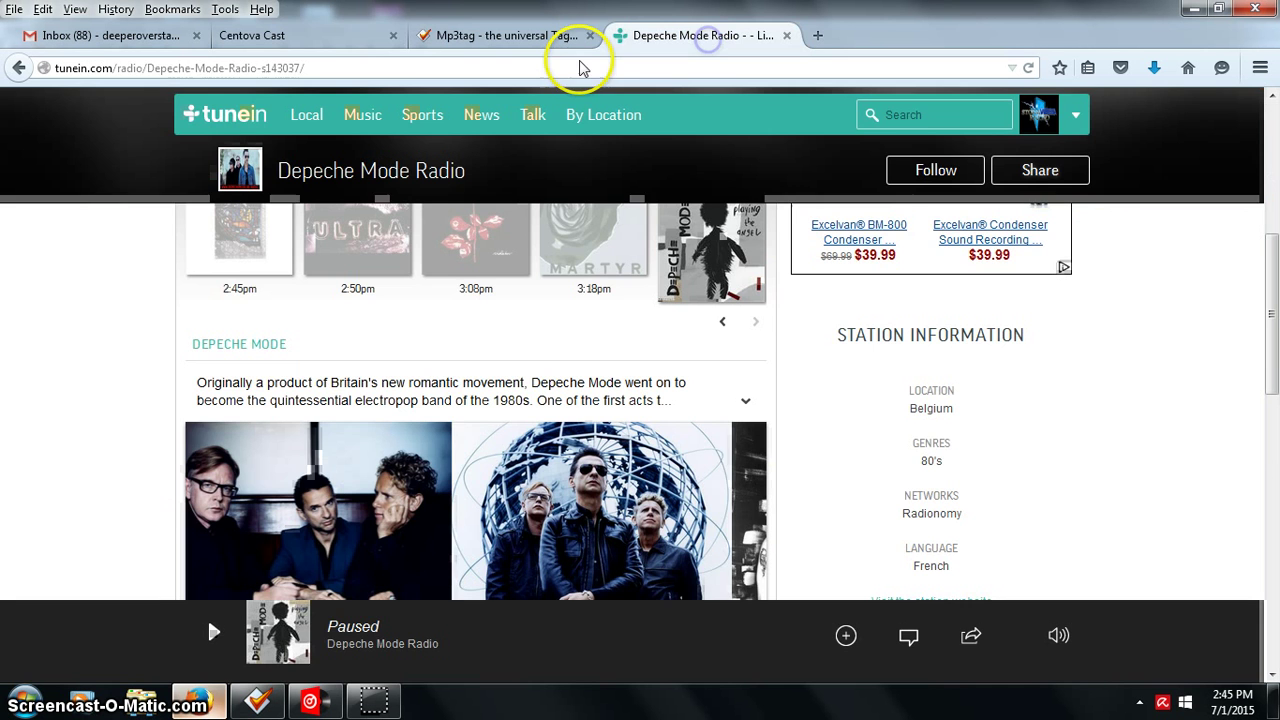
click(330, 36)
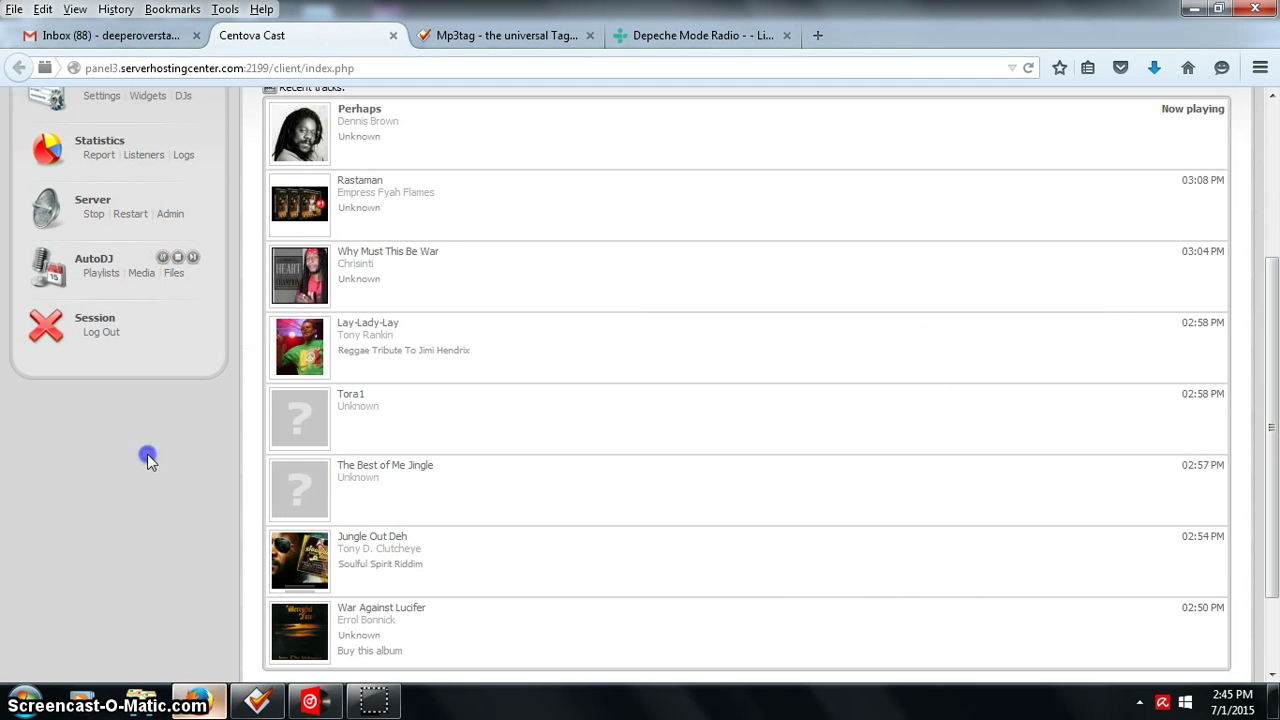
scroll(147, 454, up, 3)
scroll(200, 457, down, 4)
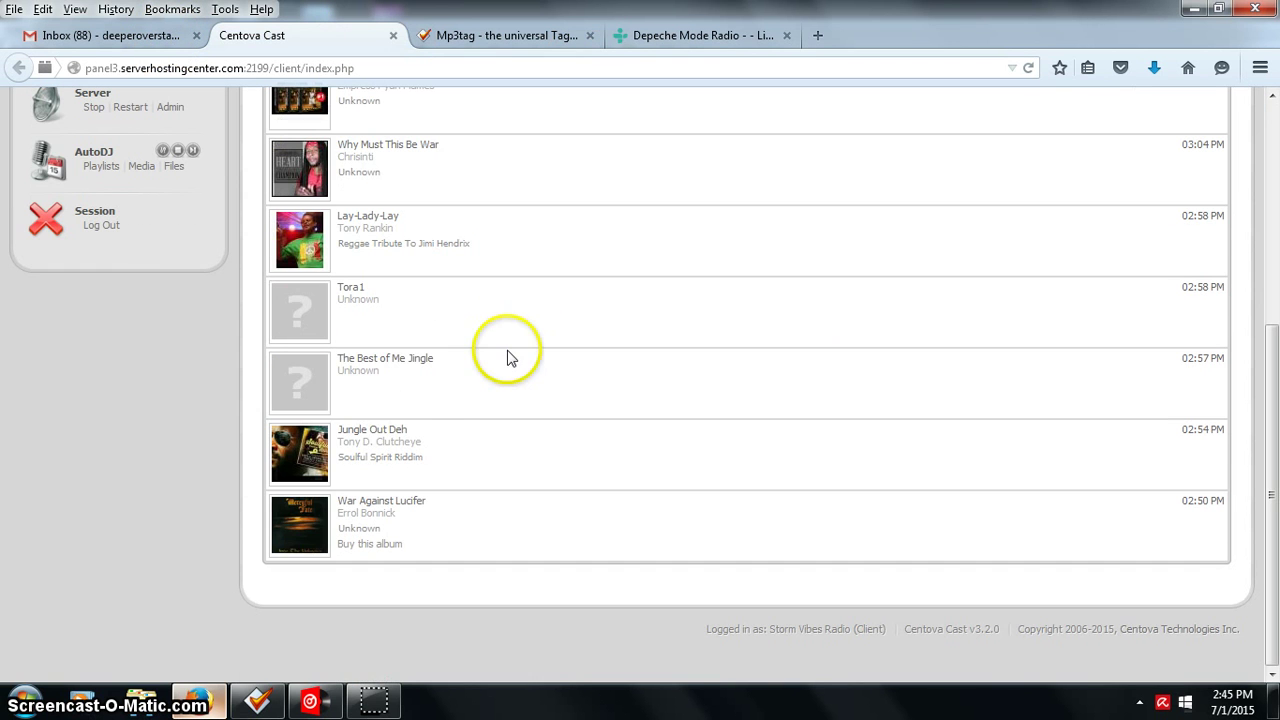
Step: Switch to VirtualDJ, look at the Walking Alone track on deck 1 and minimize the program
click(305, 702)
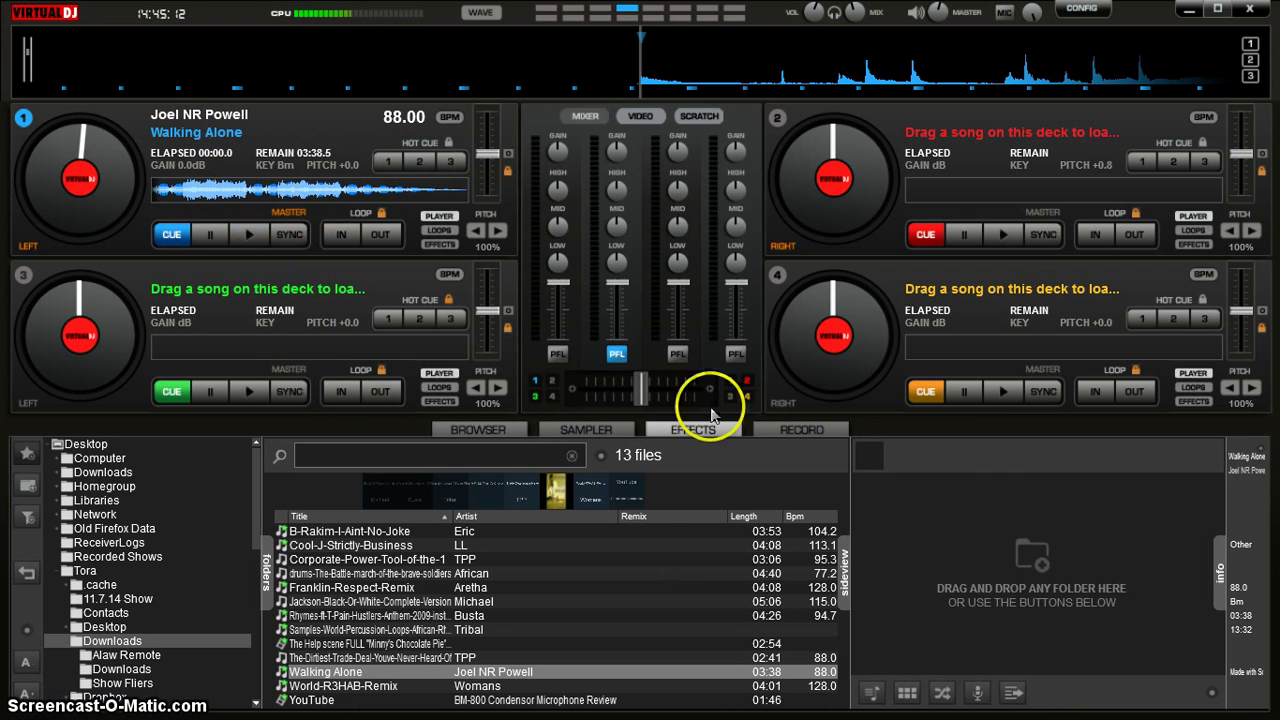
key(space)
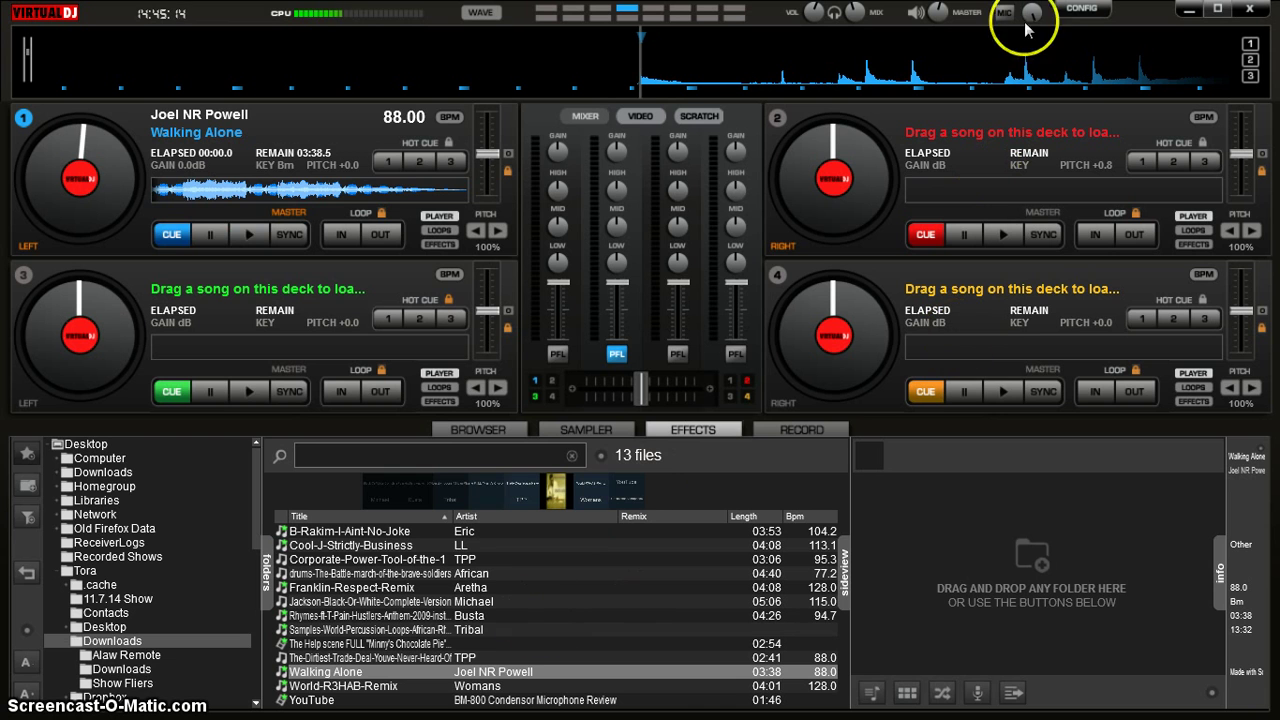
click(1192, 12)
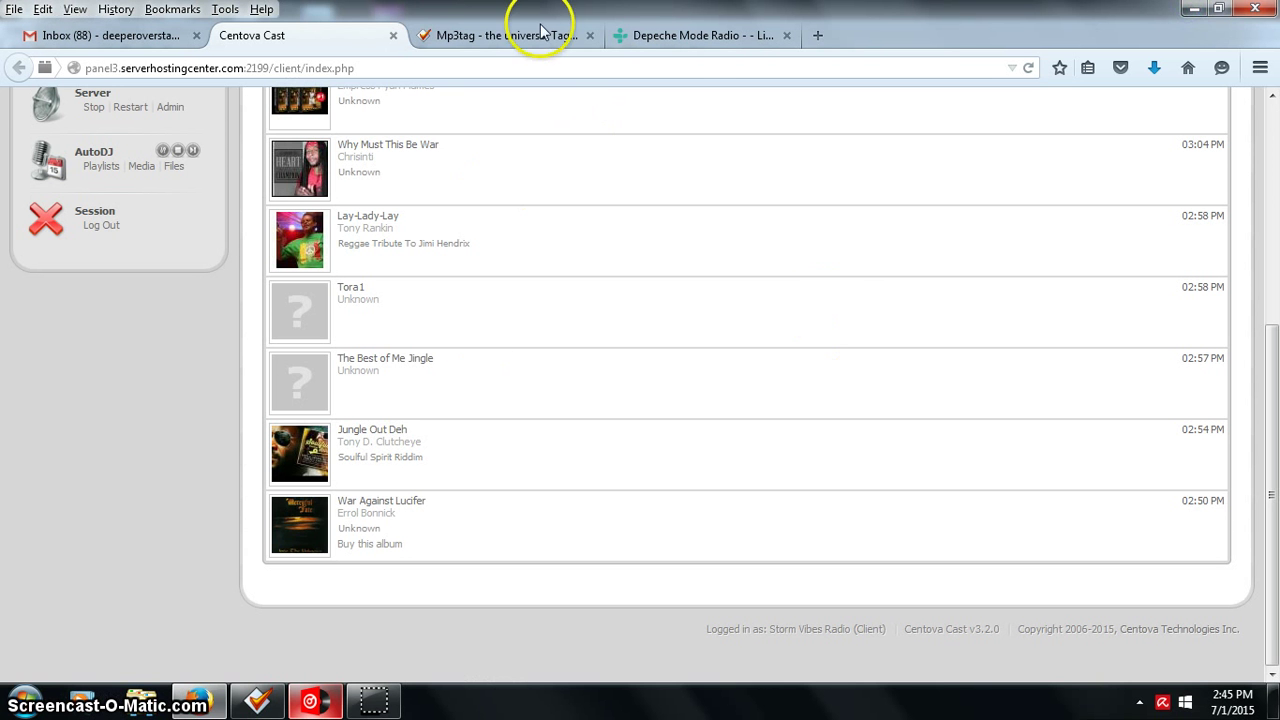
Step: Bring up the Mp3tag website, switch back to the Mp3tag program and clear the file selection
click(535, 39)
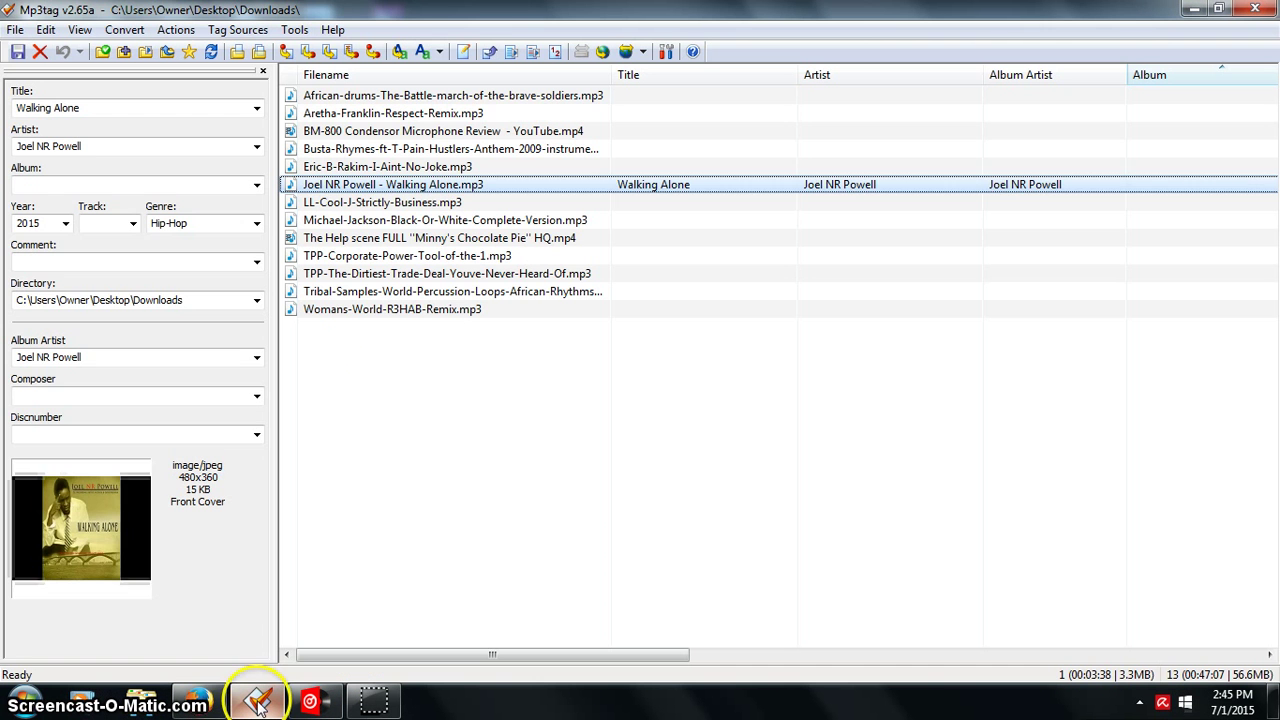
click(482, 495)
click(478, 493)
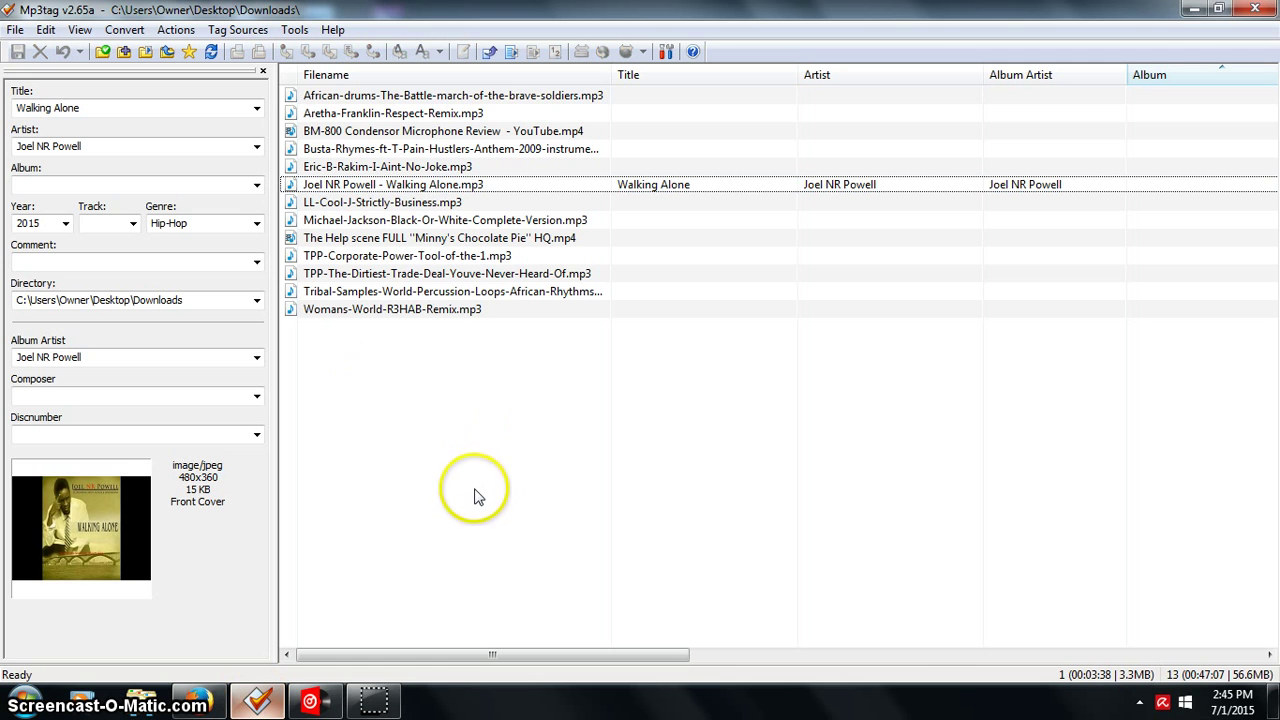